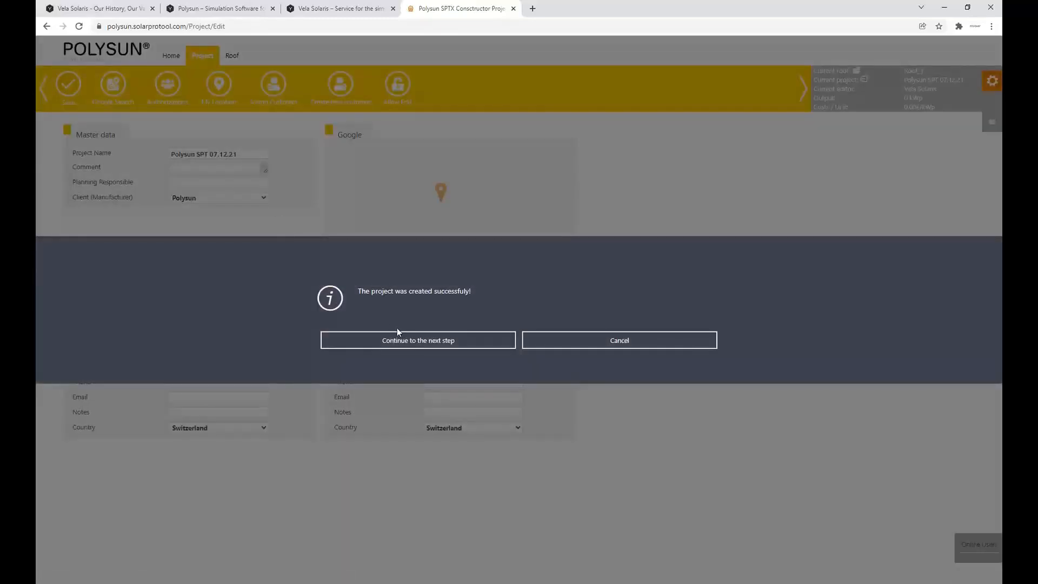
Continue to the roof definition, choose the Custom(Elev.) roof form and set the building height to 10000 mm
{"action": "left_click", "coordinate": [398, 341]}
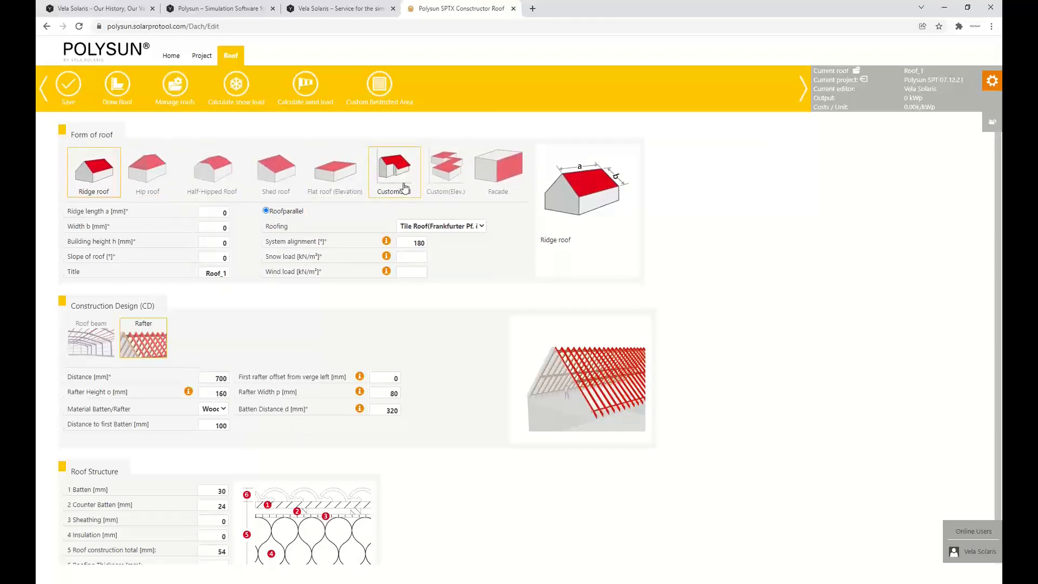
{"action": "left_click", "coordinate": [438, 184]}
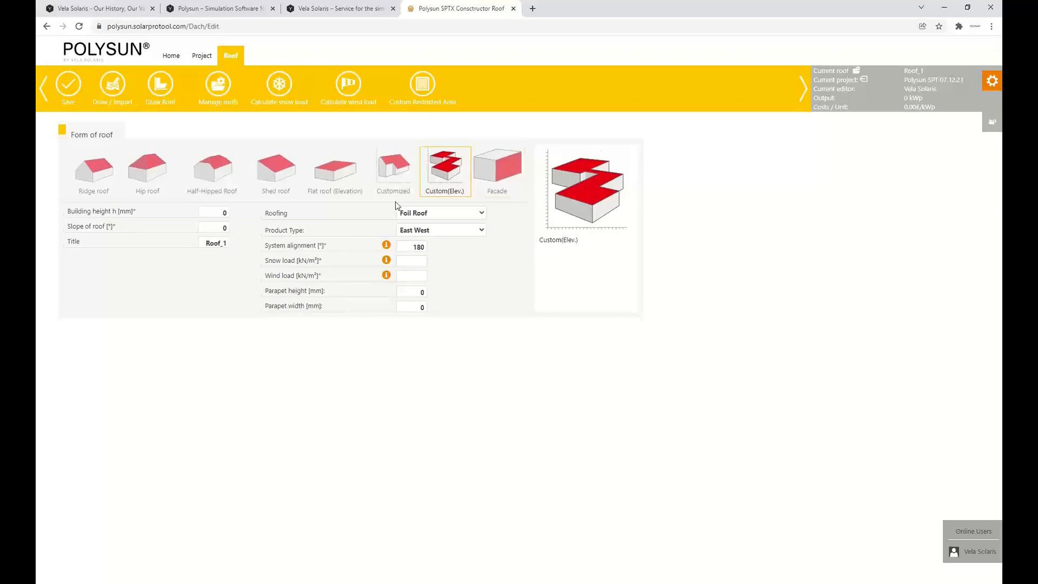
{"action": "left_click", "coordinate": [210, 213]}
{"action": "type", "text": "10000"}
Calculate the roof's snow load from the site location using the snow load zone Height +-0
{"action": "left_click", "coordinate": [419, 262]}
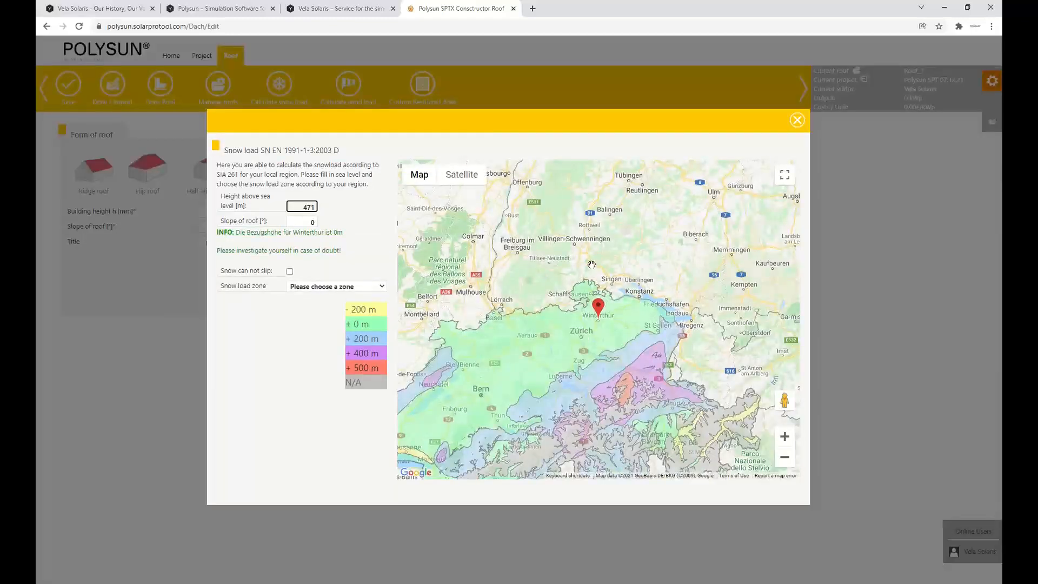
{"action": "scroll", "coordinate": [567, 341], "scroll_direction": "up", "scroll_amount": 1}
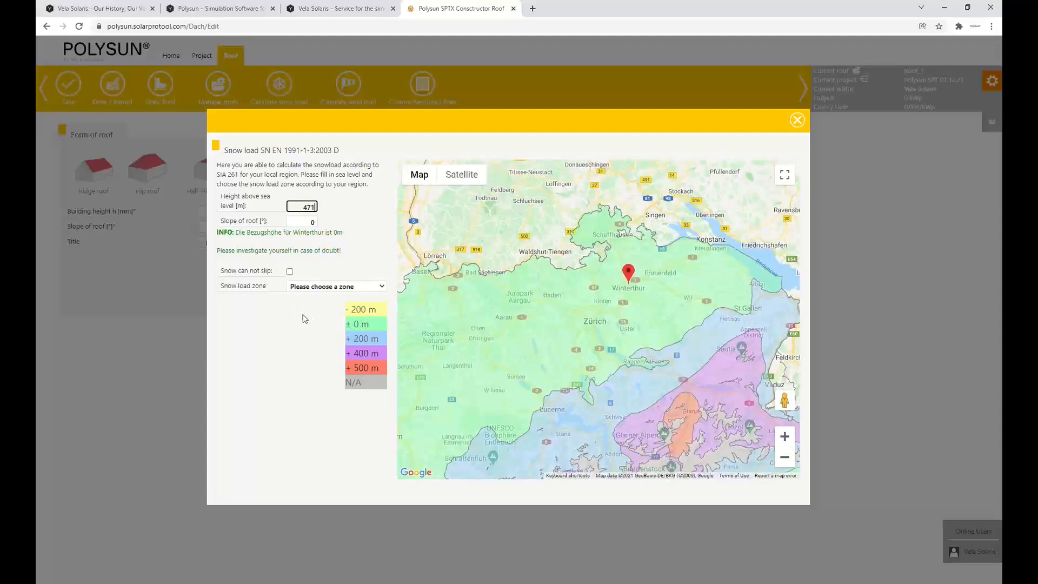
{"action": "left_click", "coordinate": [322, 287]}
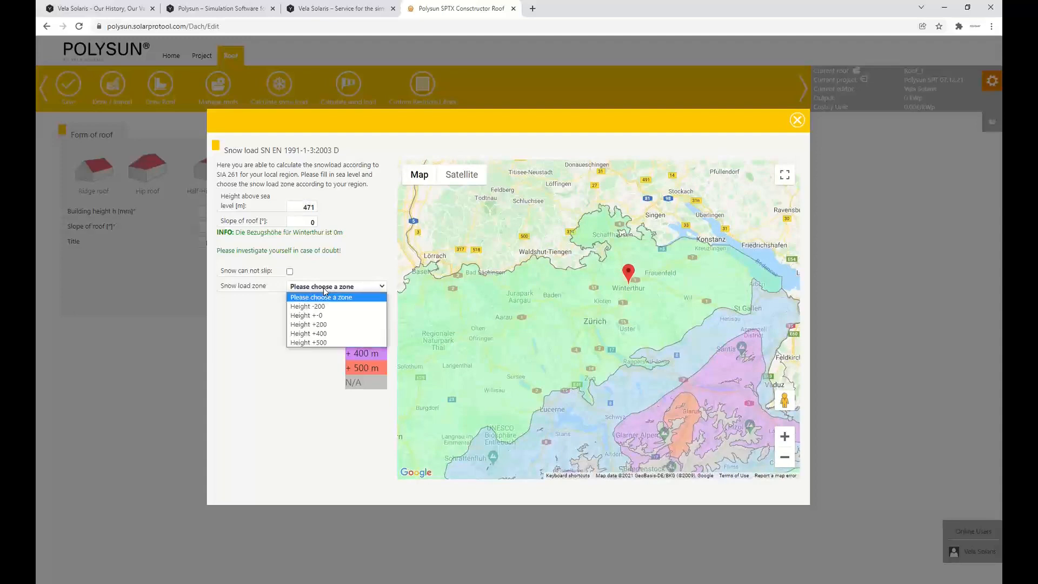
{"action": "left_click", "coordinate": [322, 316]}
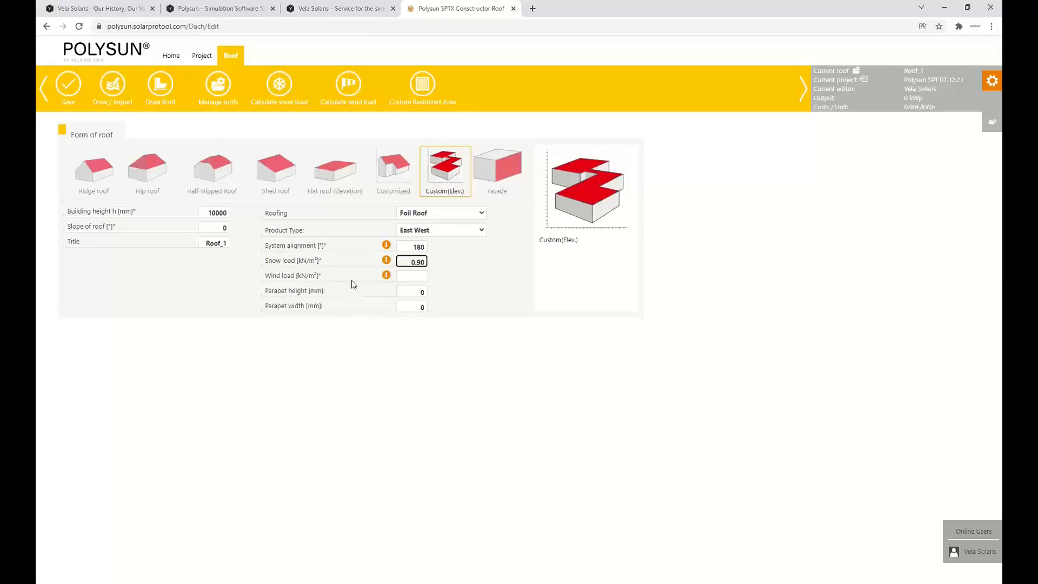
Set the wind load's reference dynamic pressure zone to Generally 1 (0,9 kN/m²) according to the site location
{"action": "left_click", "coordinate": [410, 275]}
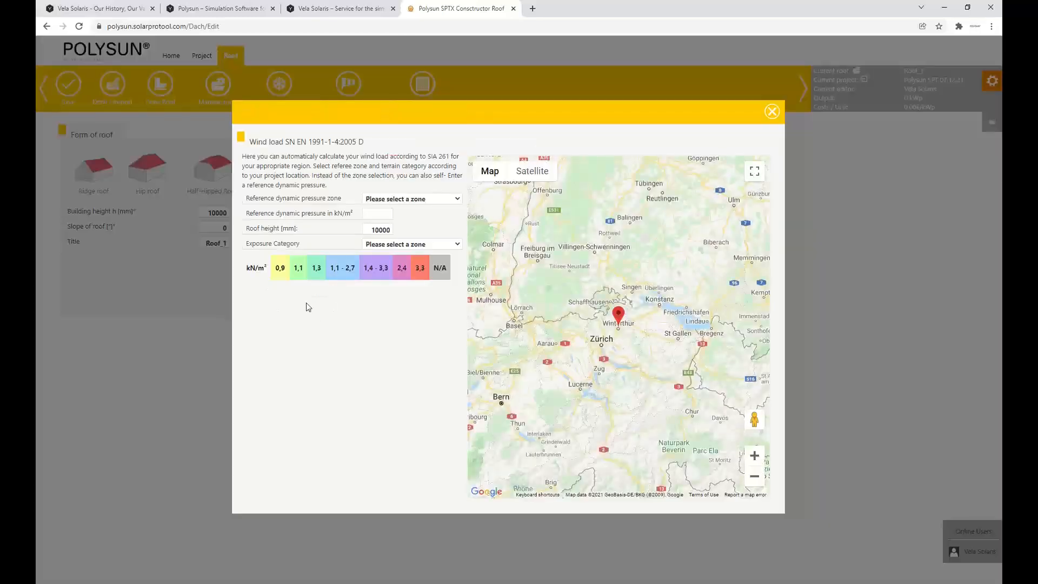
{"action": "scroll", "coordinate": [621, 327], "scroll_direction": "up", "scroll_amount": 1}
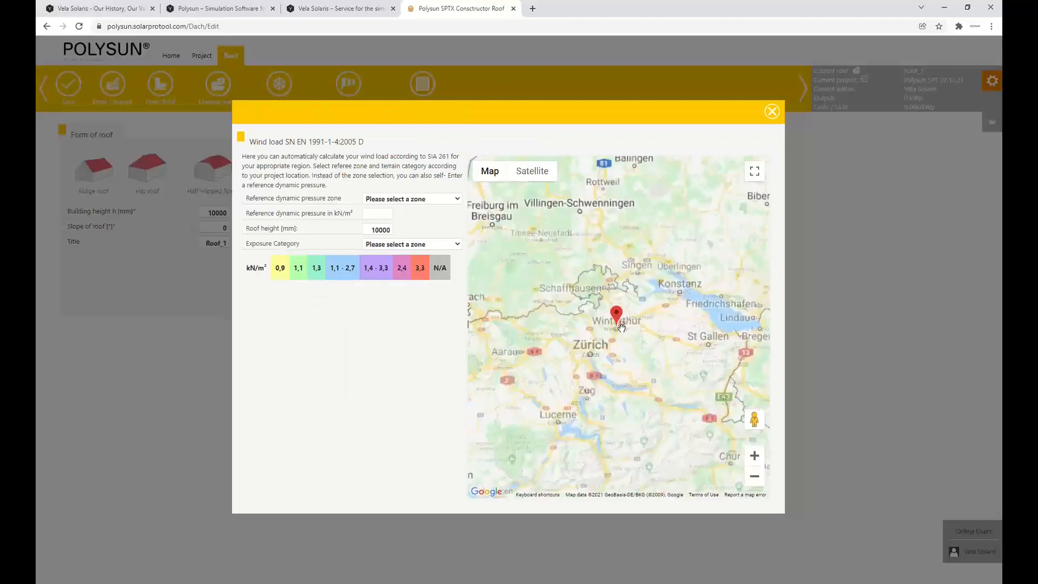
{"action": "scroll", "coordinate": [621, 327], "scroll_direction": "up", "scroll_amount": 3}
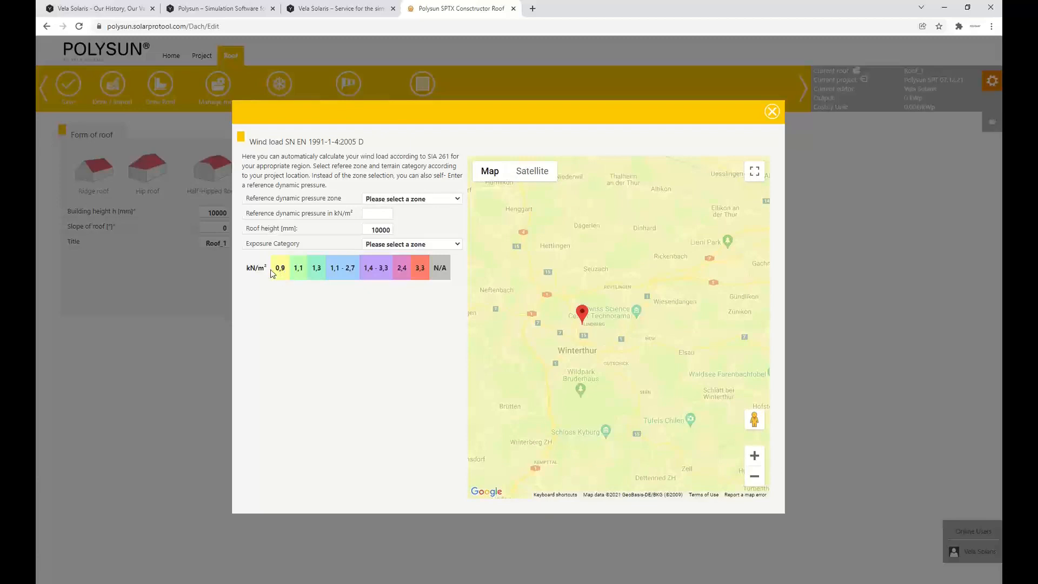
{"action": "left_click", "coordinate": [414, 199]}
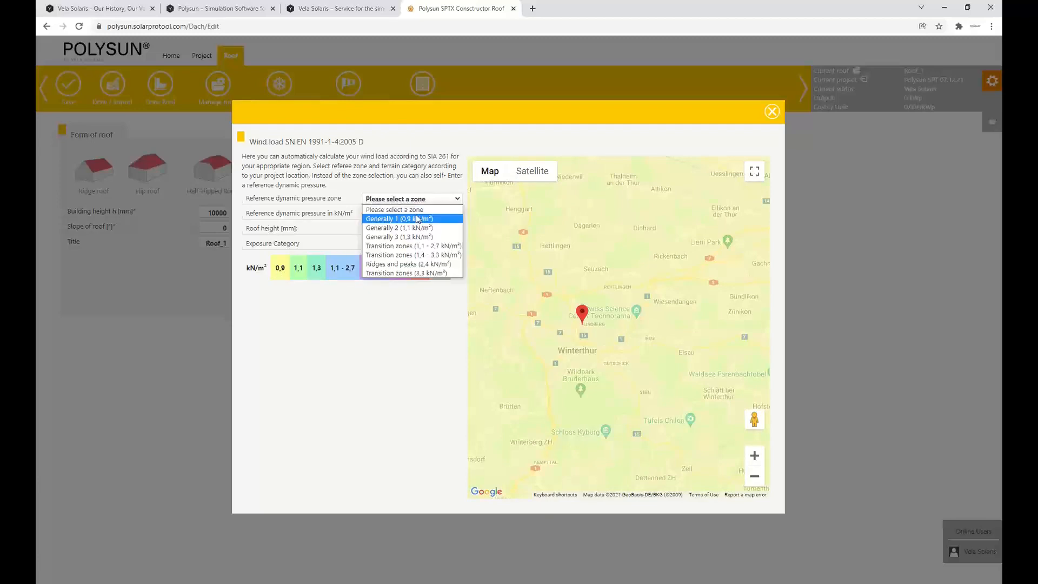
{"action": "left_click", "coordinate": [416, 219]}
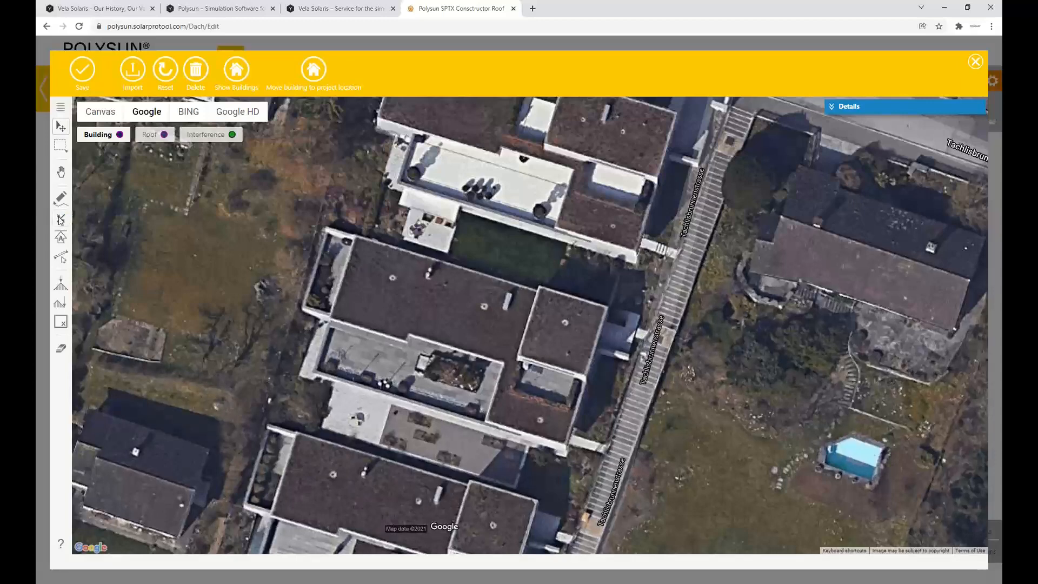
Place construction guide lines along the roof edges of the central flat-roofed building on the Google satellite image
{"action": "left_click", "coordinate": [60, 220]}
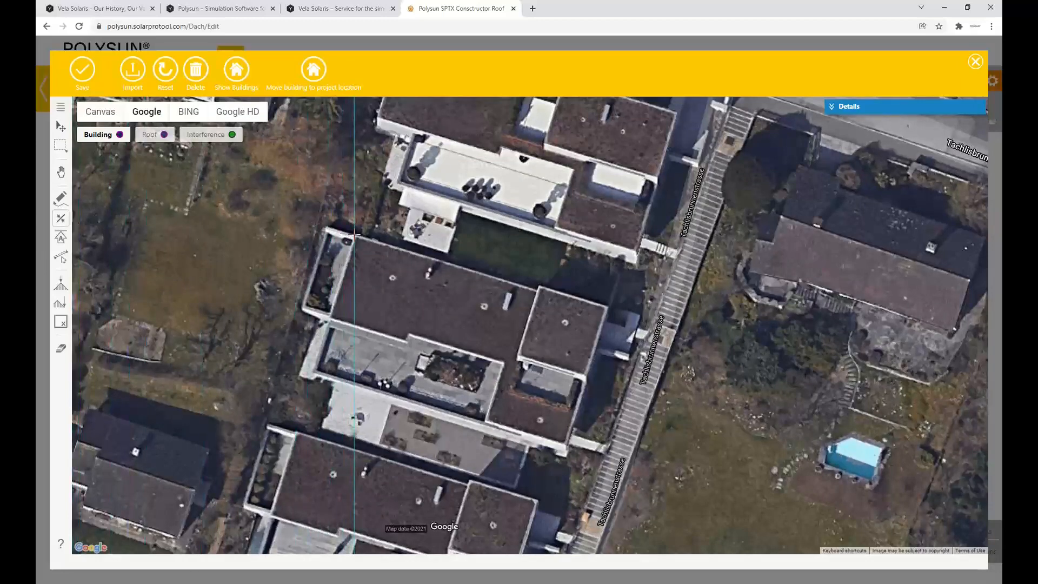
{"action": "left_click", "coordinate": [354, 235]}
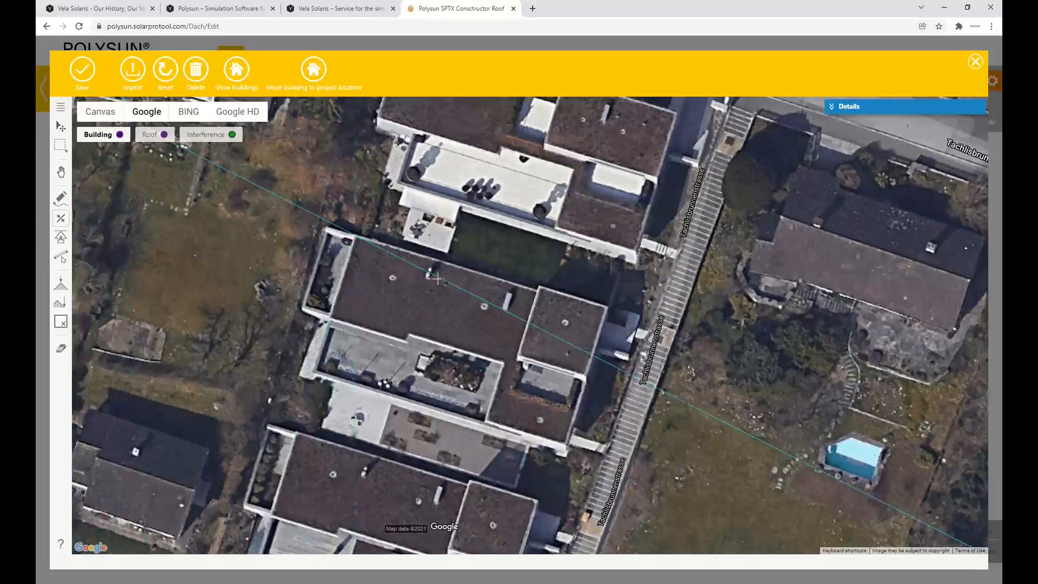
{"action": "left_click", "coordinate": [605, 307]}
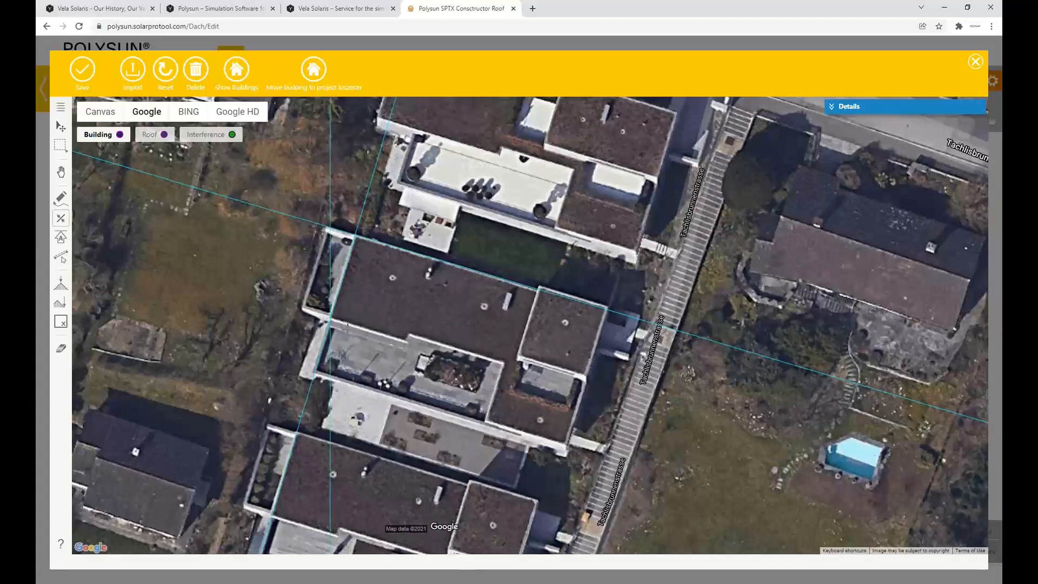
{"action": "left_click", "coordinate": [331, 316]}
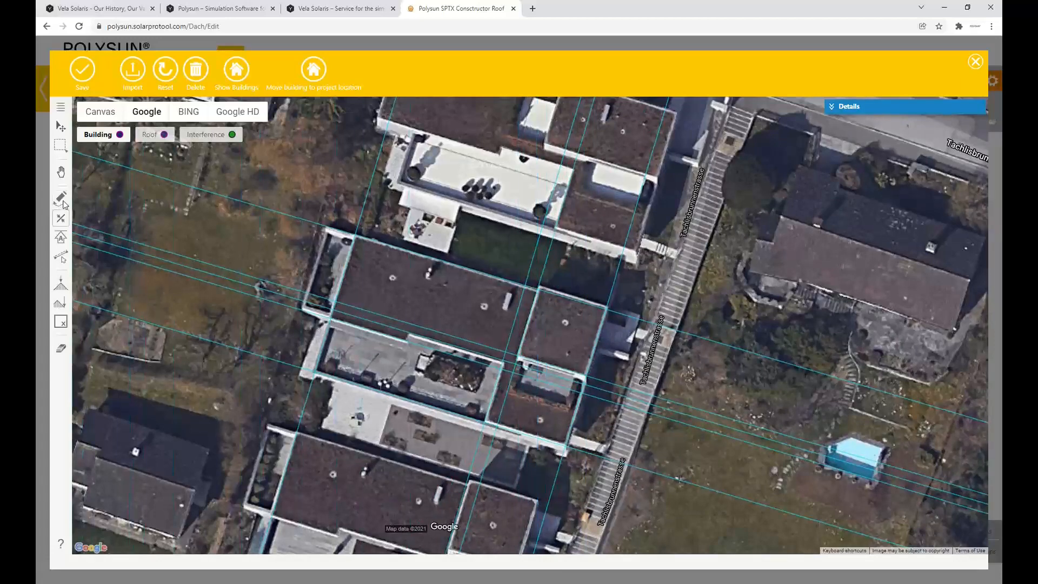
Trace the central building's roof outline as a closed polygon along the guide lines, about 19.1 m along its north edge and 8.7 m along its west edge
{"action": "left_click", "coordinate": [58, 198]}
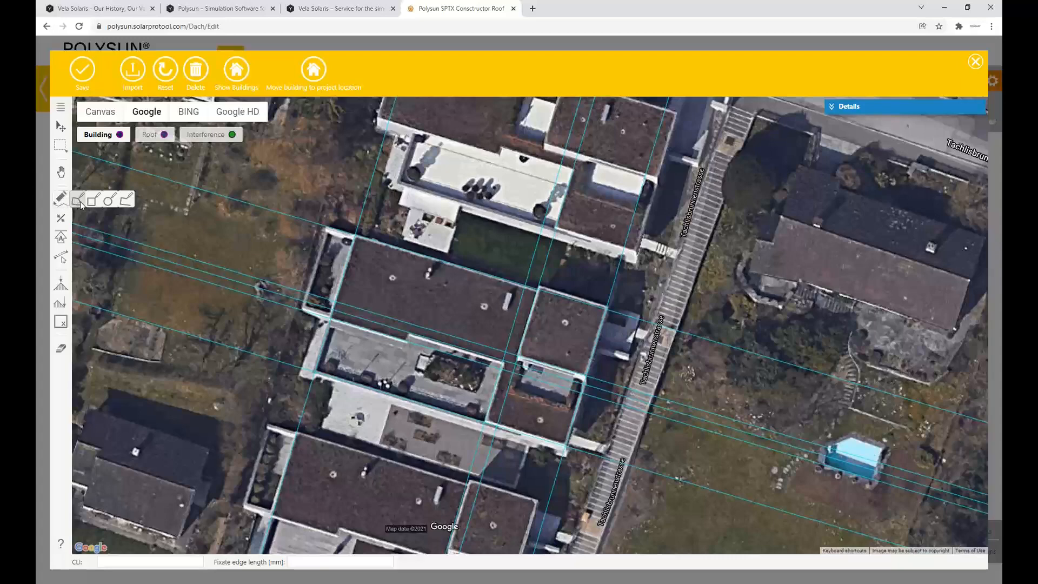
{"action": "left_click", "coordinate": [78, 202]}
{"action": "left_click", "coordinate": [356, 233]}
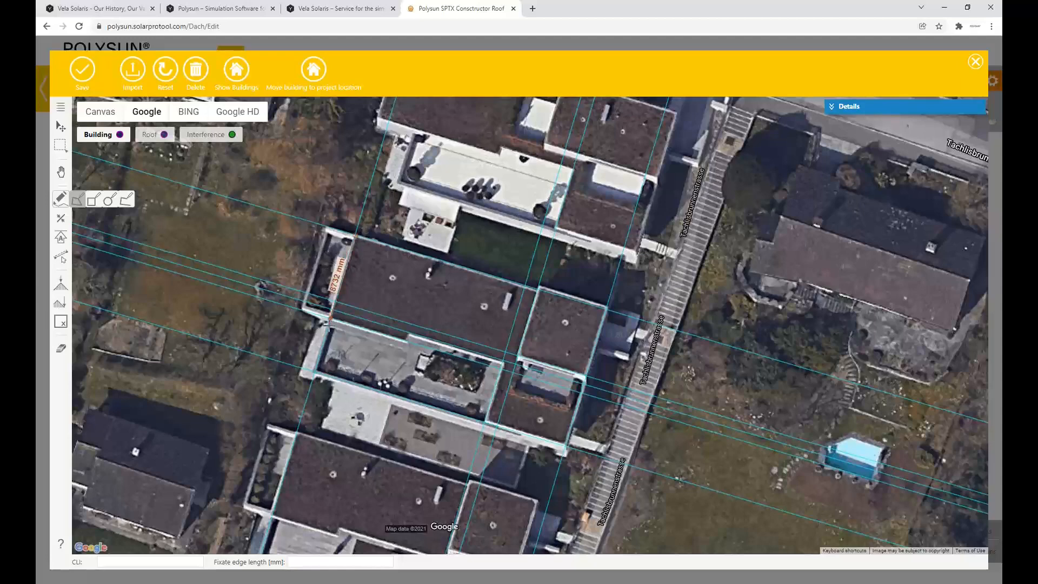
{"action": "left_click", "coordinate": [327, 320]}
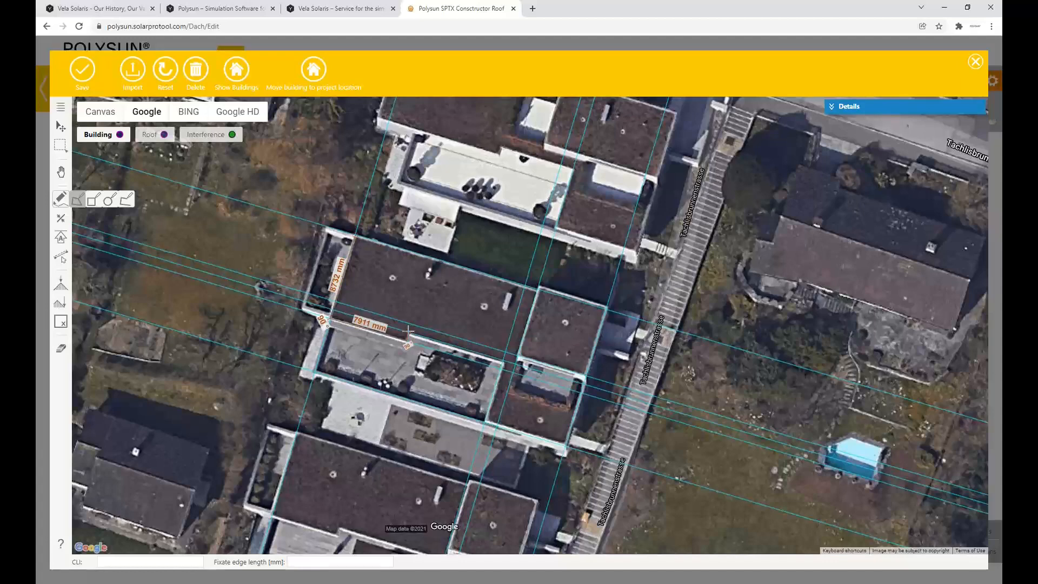
{"action": "left_click", "coordinate": [503, 360]}
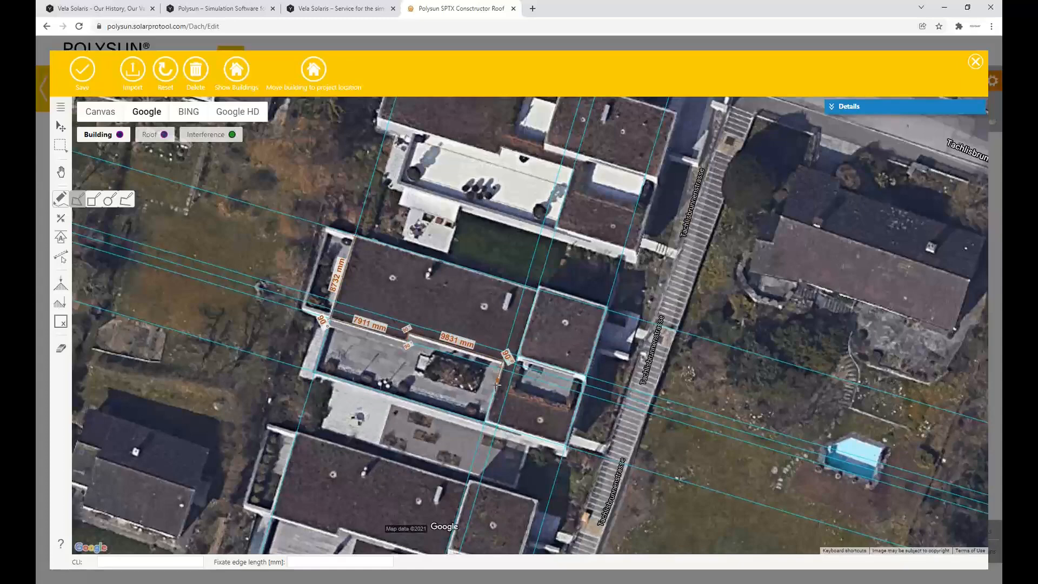
{"action": "left_click", "coordinate": [485, 423]}
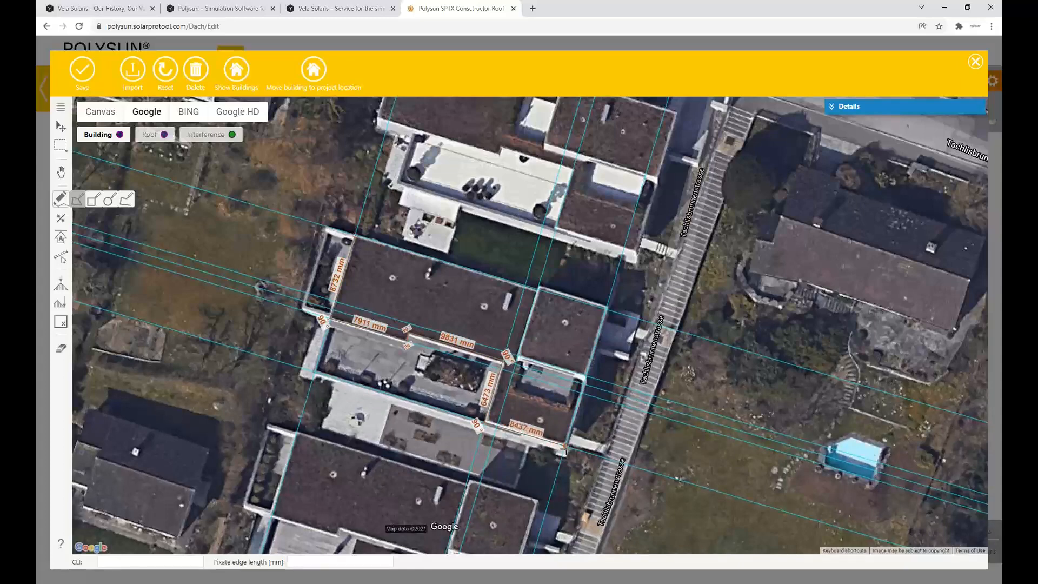
{"action": "left_click", "coordinate": [564, 447]}
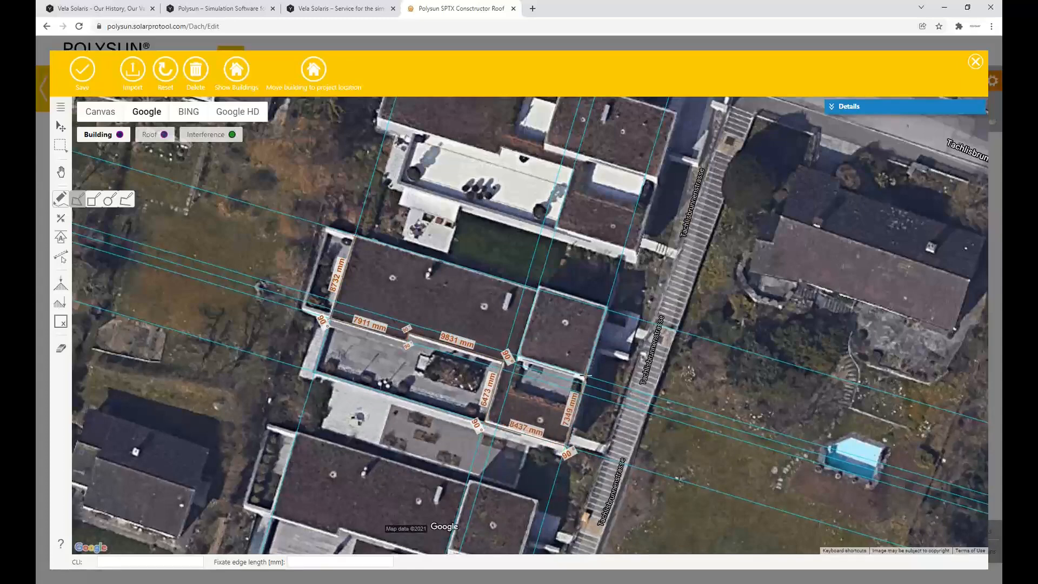
{"action": "left_click", "coordinate": [586, 376]}
{"action": "left_click", "coordinate": [515, 357]}
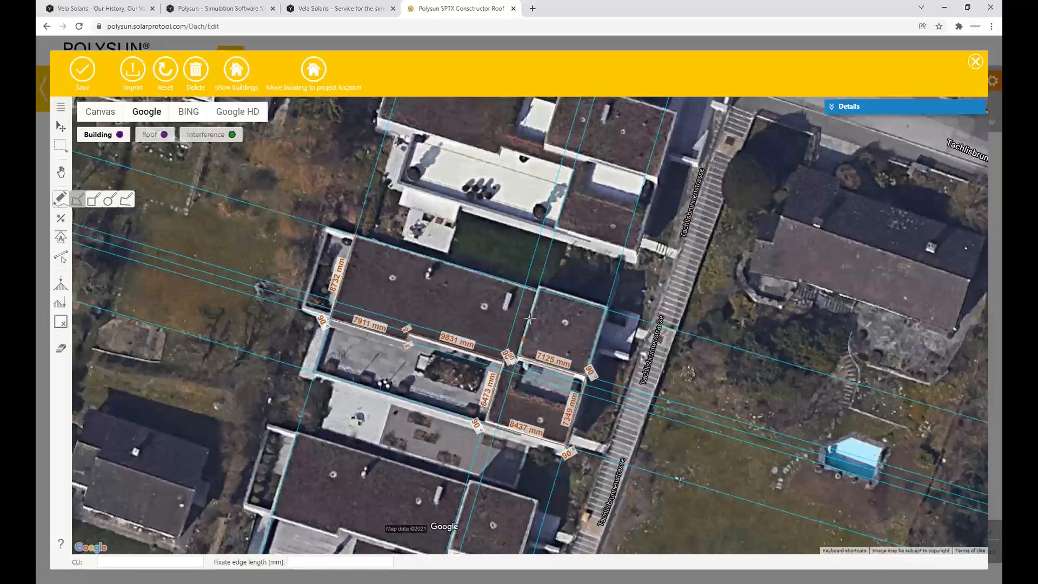
{"action": "left_click", "coordinate": [538, 286]}
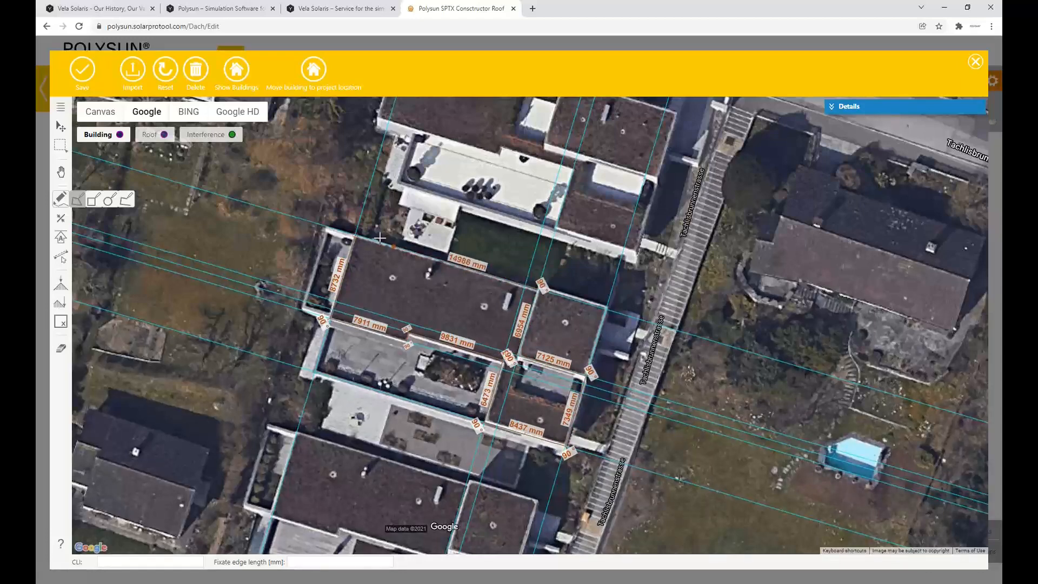
{"action": "left_click", "coordinate": [356, 238]}
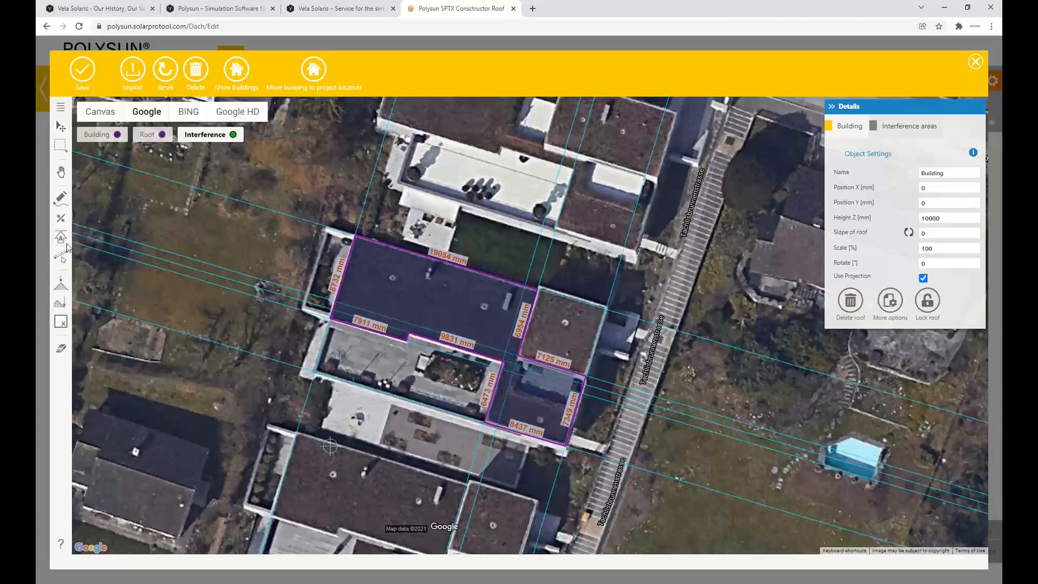
Align the system to the building's 8437 mm southern edge and save the roof drawing
{"action": "left_click", "coordinate": [64, 243]}
{"action": "left_click", "coordinate": [523, 446]}
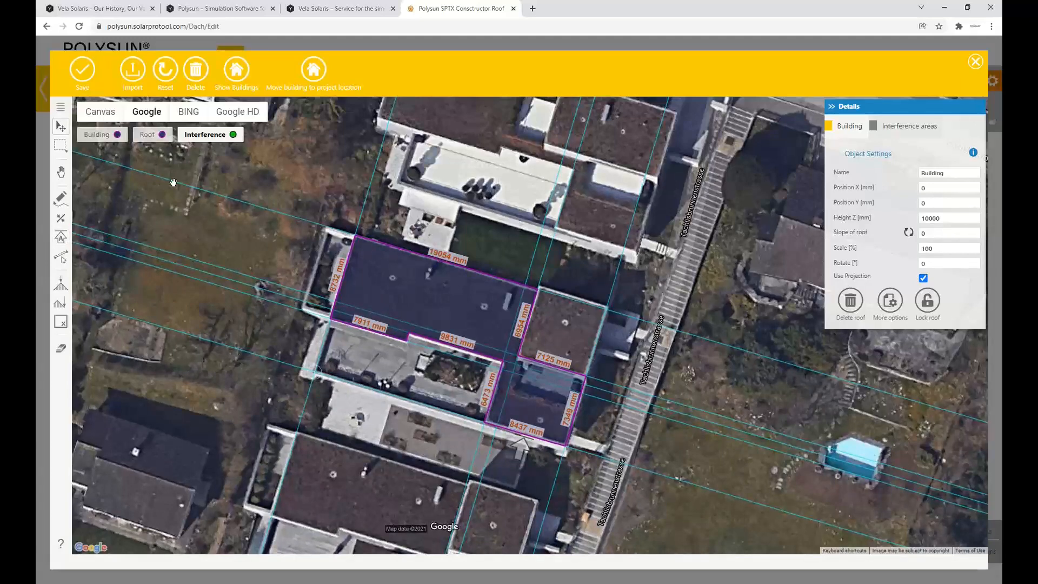
{"action": "left_click", "coordinate": [82, 70]}
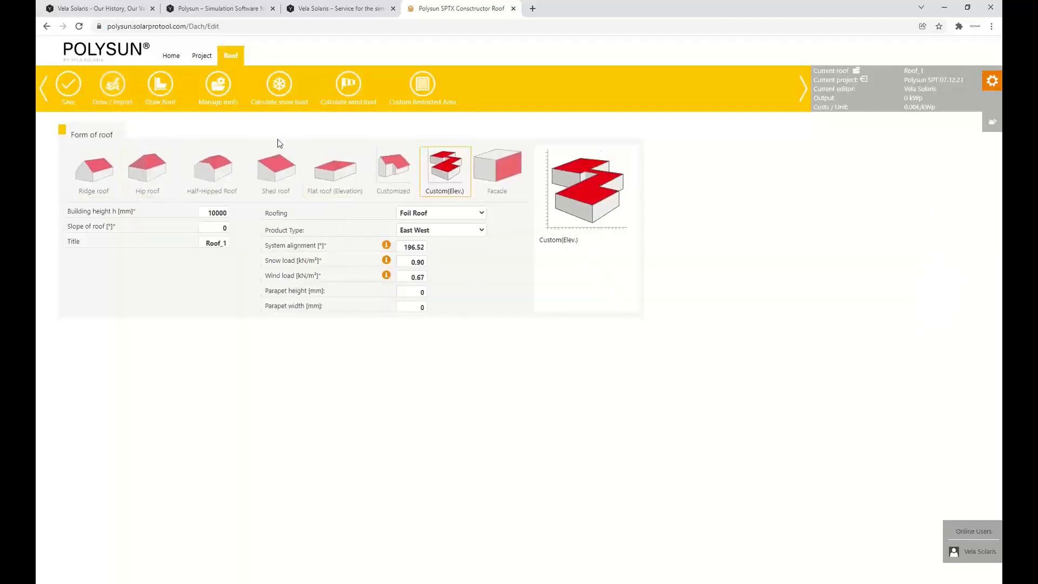
Save the roof, continue to the PV module step and show the full module selection instead of the favorites
{"action": "left_click", "coordinate": [63, 82]}
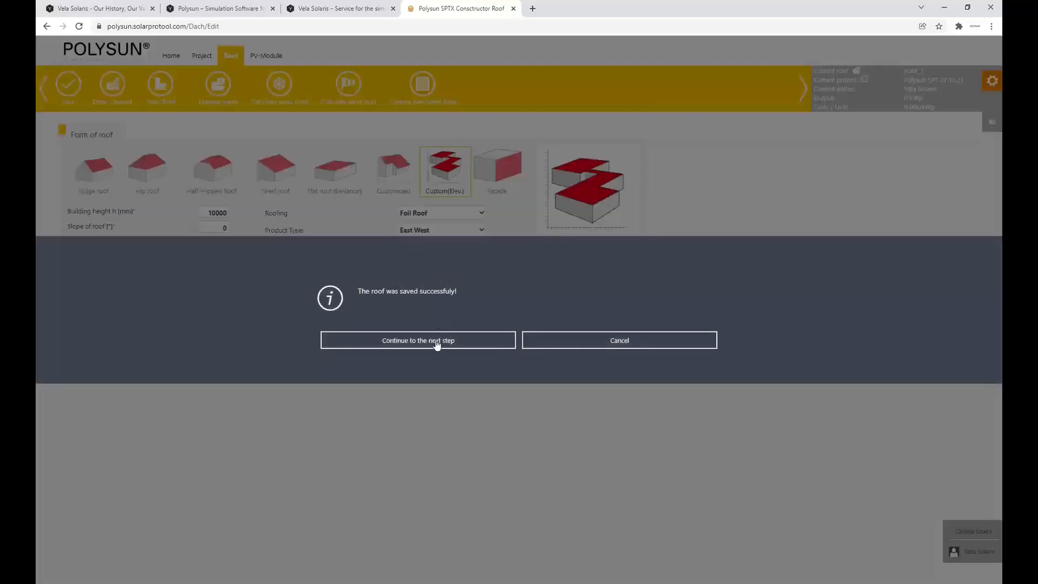
{"action": "left_click", "coordinate": [437, 345]}
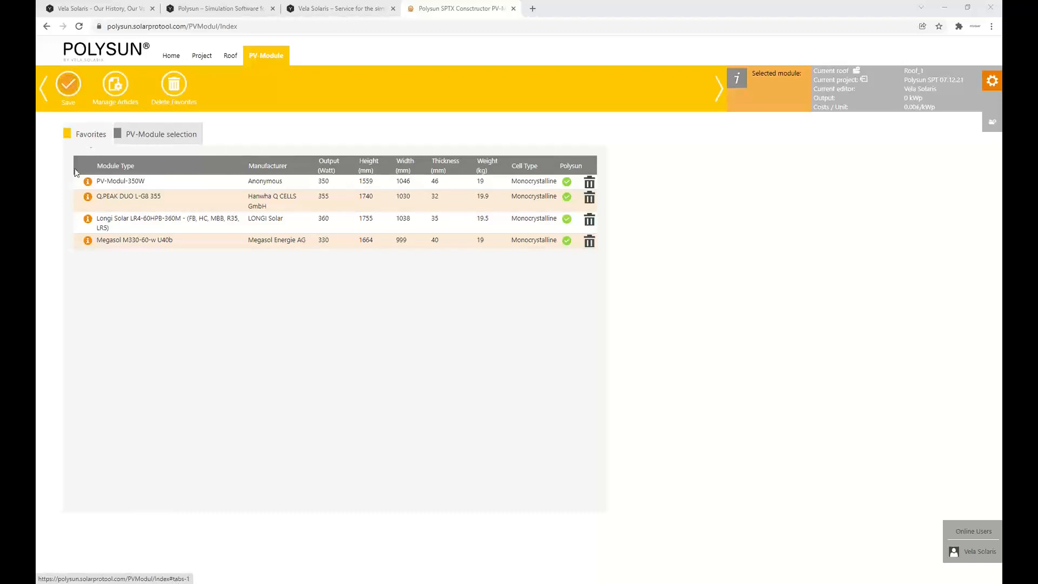
{"action": "left_click", "coordinate": [147, 137]}
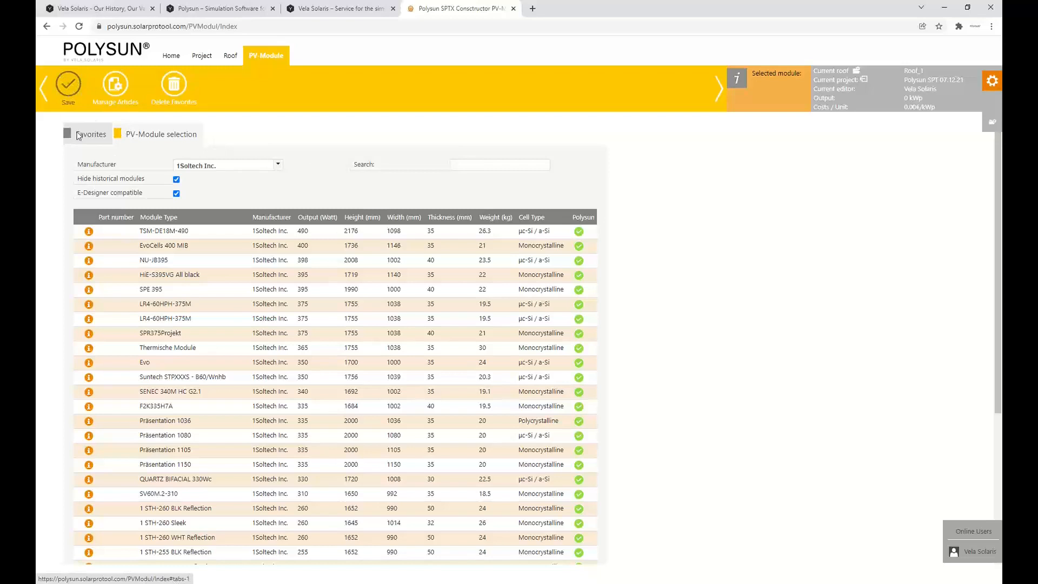
Filter the PV modules by the manufacturer Megasol Energie AG
{"action": "left_click", "coordinate": [249, 165]}
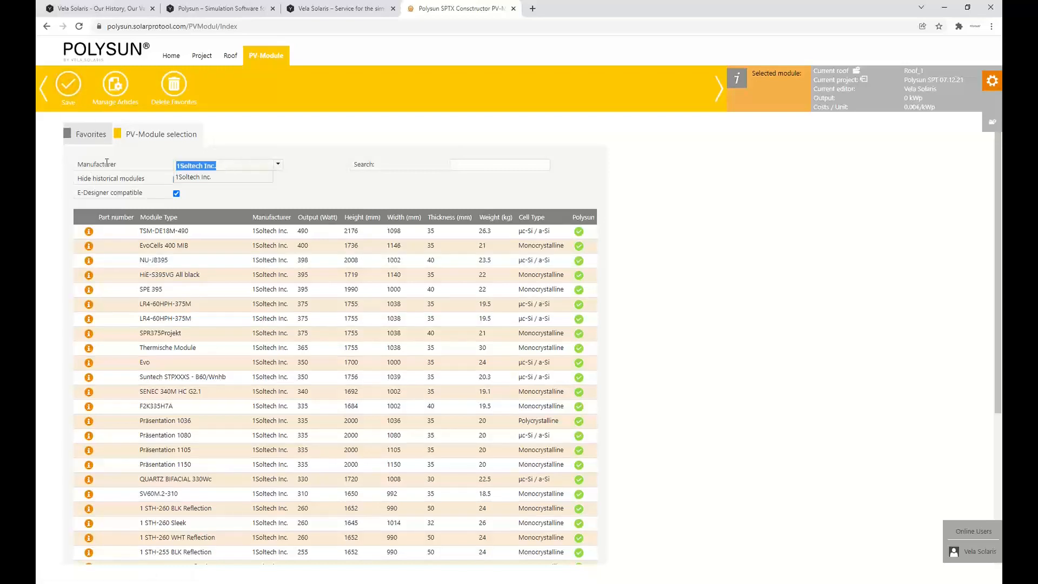
{"action": "type", "text": "Mega"}
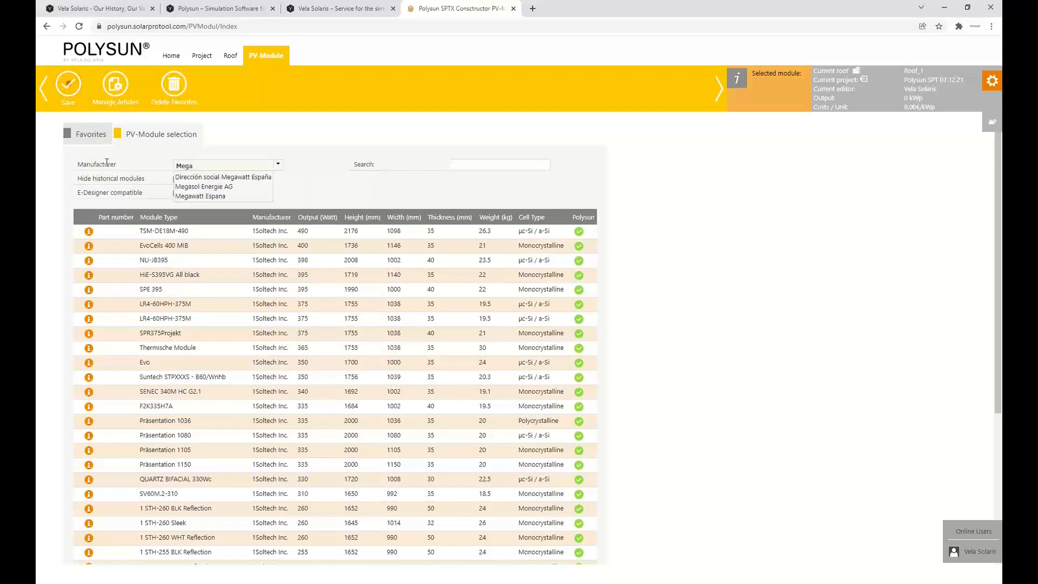
{"action": "left_click", "coordinate": [203, 187]}
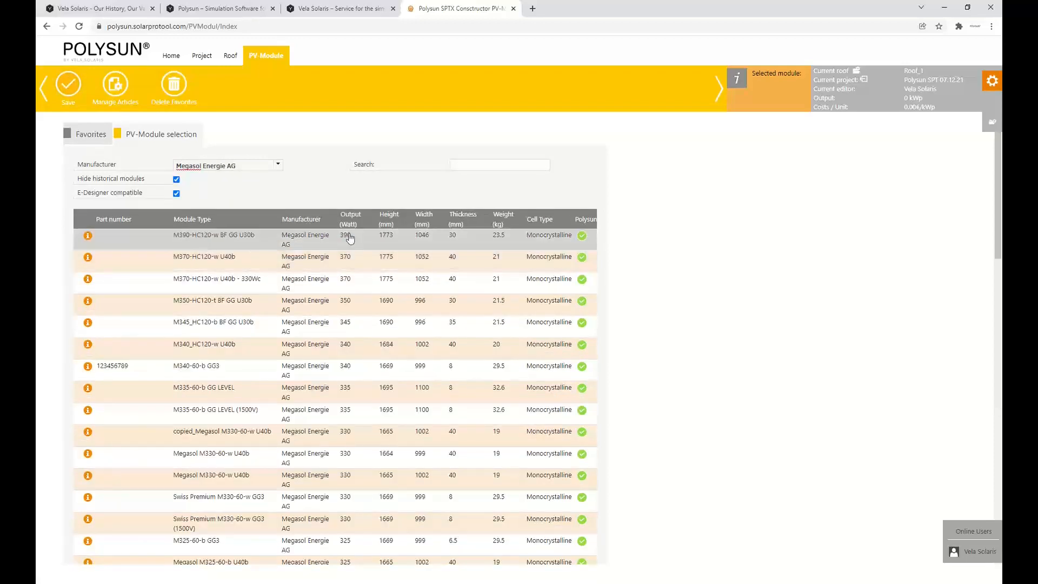
Select the 1664 x 999 mm Megasol M330-60-w U40b module with 330 W output and save the choice
{"action": "scroll", "coordinate": [327, 410], "scroll_direction": "down", "scroll_amount": 1}
{"action": "left_click", "coordinate": [285, 414]}
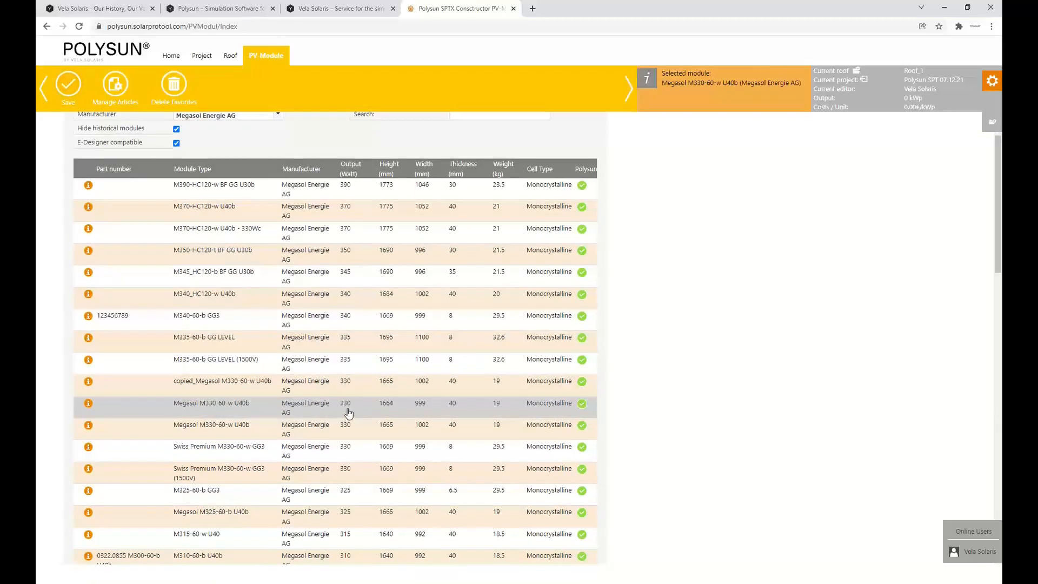
{"action": "scroll", "coordinate": [118, 157], "scroll_direction": "up", "scroll_amount": 1}
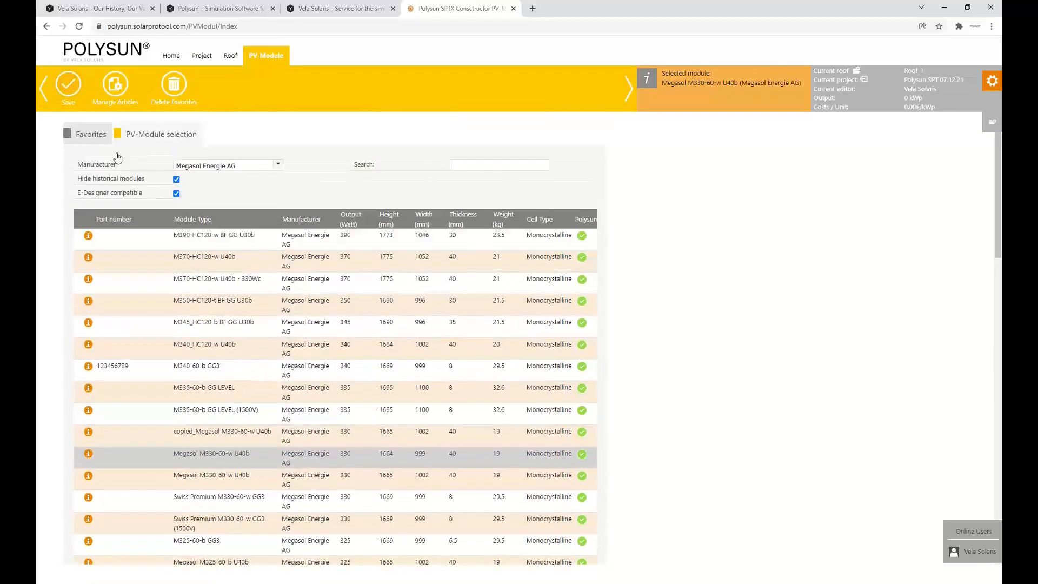
{"action": "left_click", "coordinate": [71, 85]}
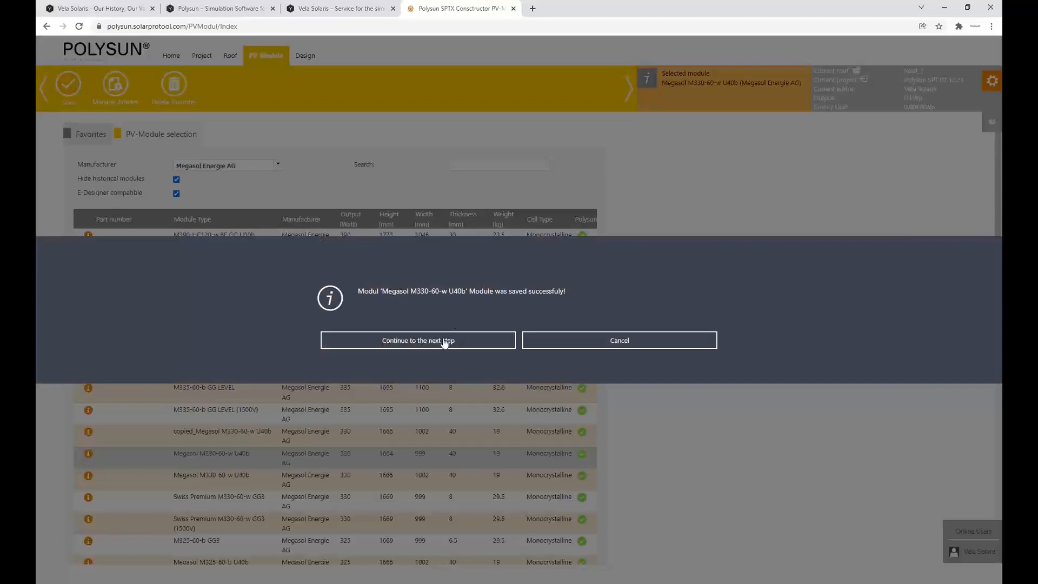
Continue to the racking design step and keep the bracket tilt at 15°
{"action": "left_click", "coordinate": [445, 340]}
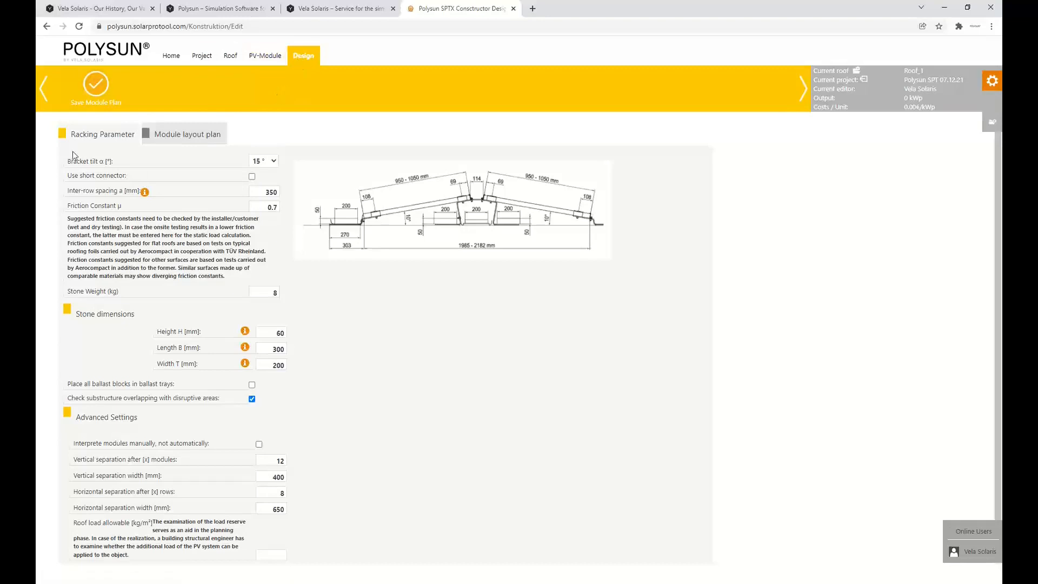
{"action": "left_click", "coordinate": [262, 162]}
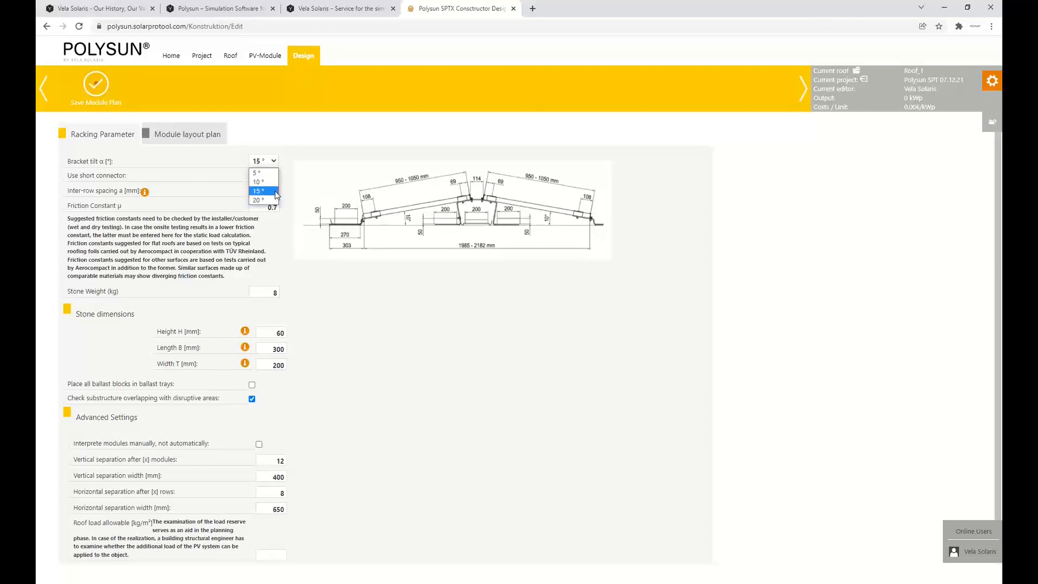
{"action": "left_click", "coordinate": [326, 167]}
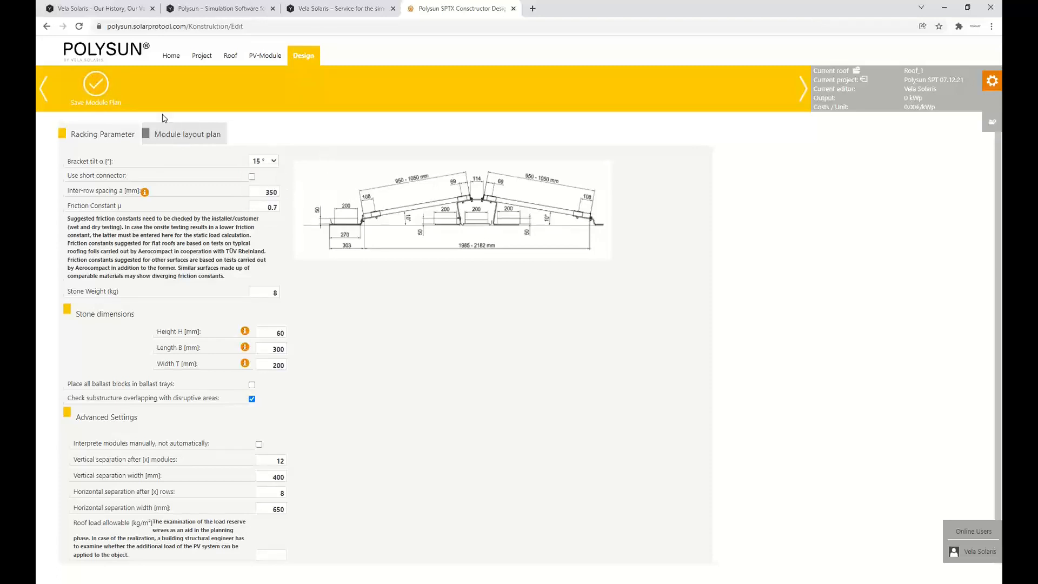
Save the module plan with the module area regenerated and continue to module positioning
{"action": "left_click", "coordinate": [97, 85]}
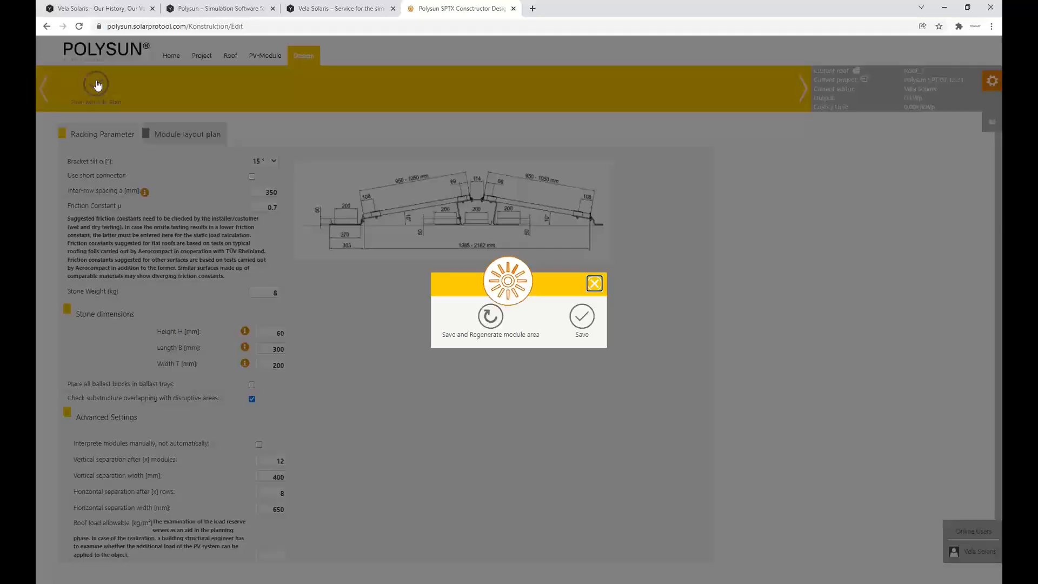
{"action": "left_click", "coordinate": [490, 316]}
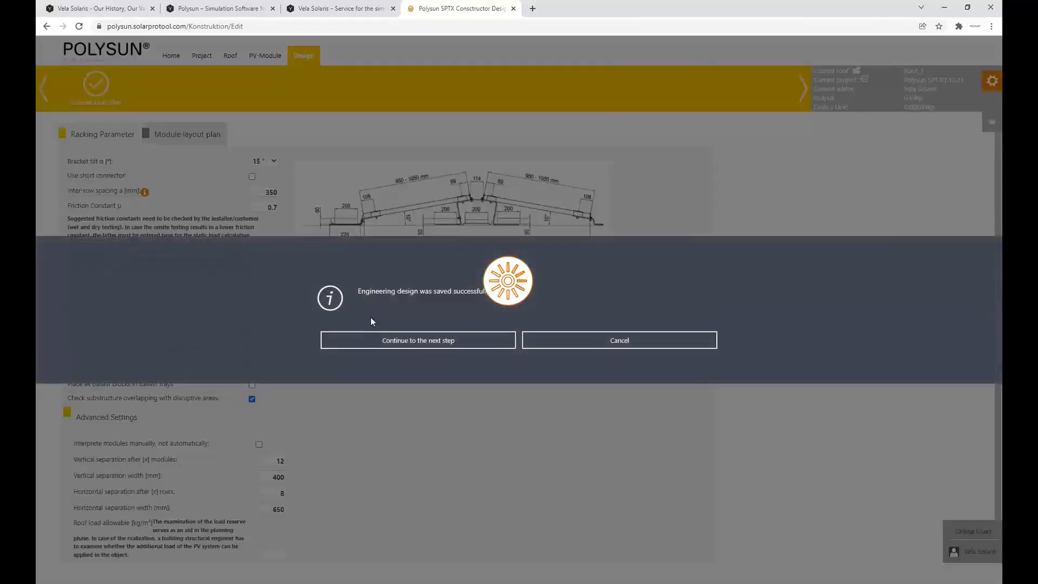
{"action": "left_click", "coordinate": [400, 342]}
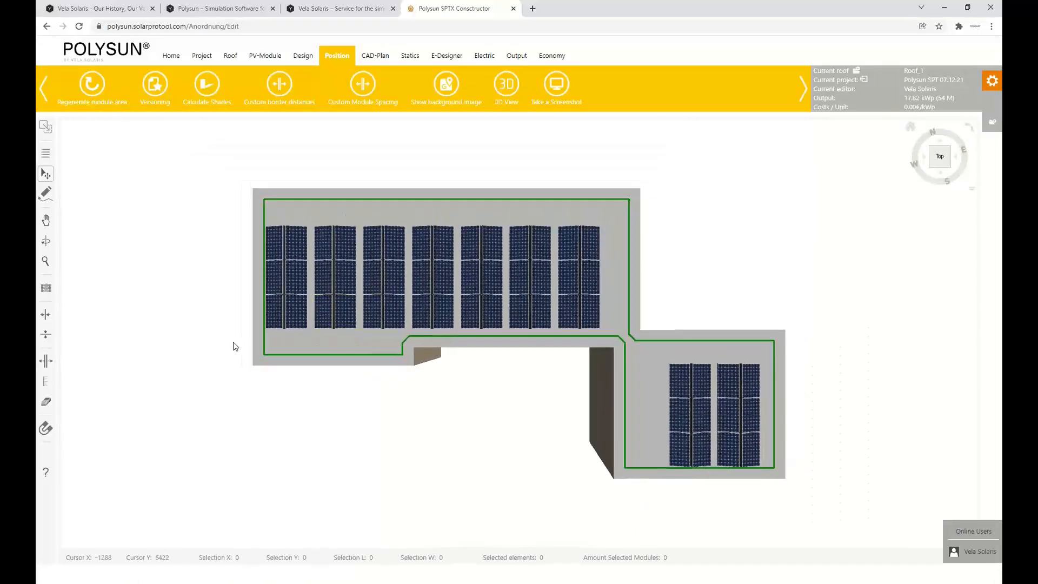
Move the 12-module group on the smaller roof section to about X 19833, Y 1082 and the 42-module group to about X 642, Y 7388
{"action": "left_click_drag", "start_coordinate": [258, 354], "coordinate": [633, 409]}
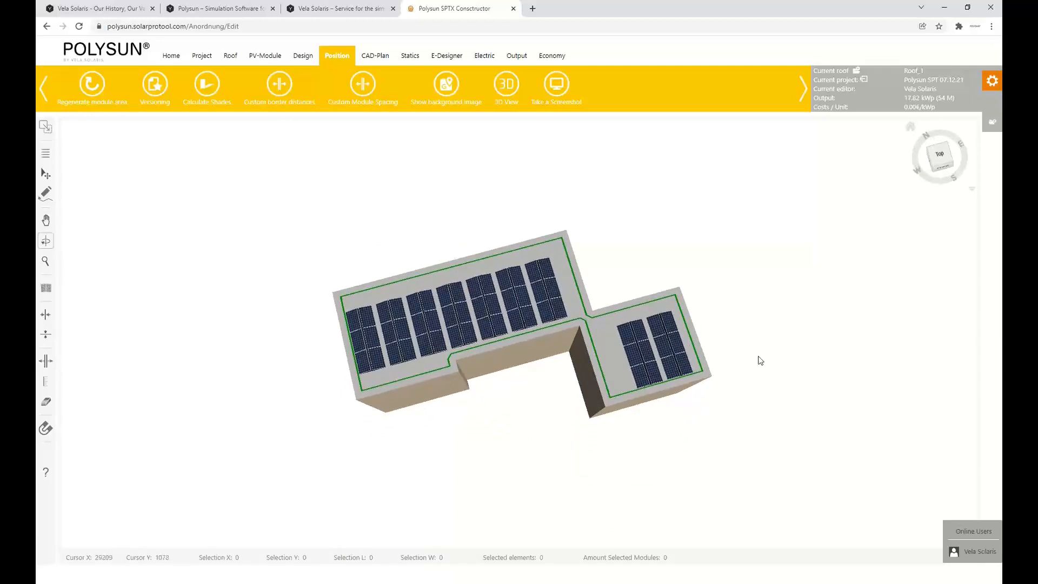
{"action": "left_click_drag", "start_coordinate": [760, 361], "coordinate": [588, 319]}
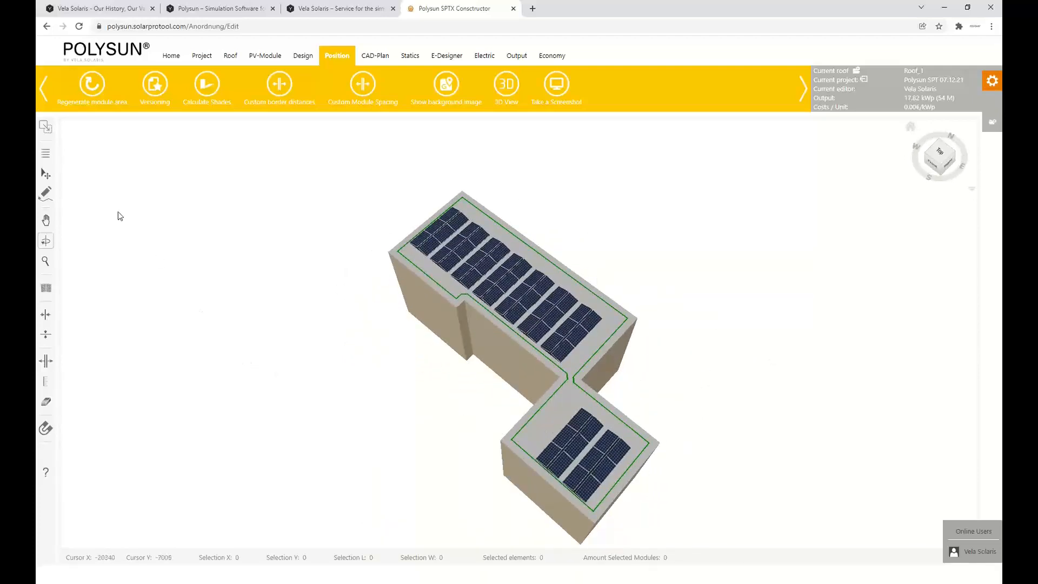
{"action": "left_click_drag", "start_coordinate": [472, 390], "coordinate": [553, 301]}
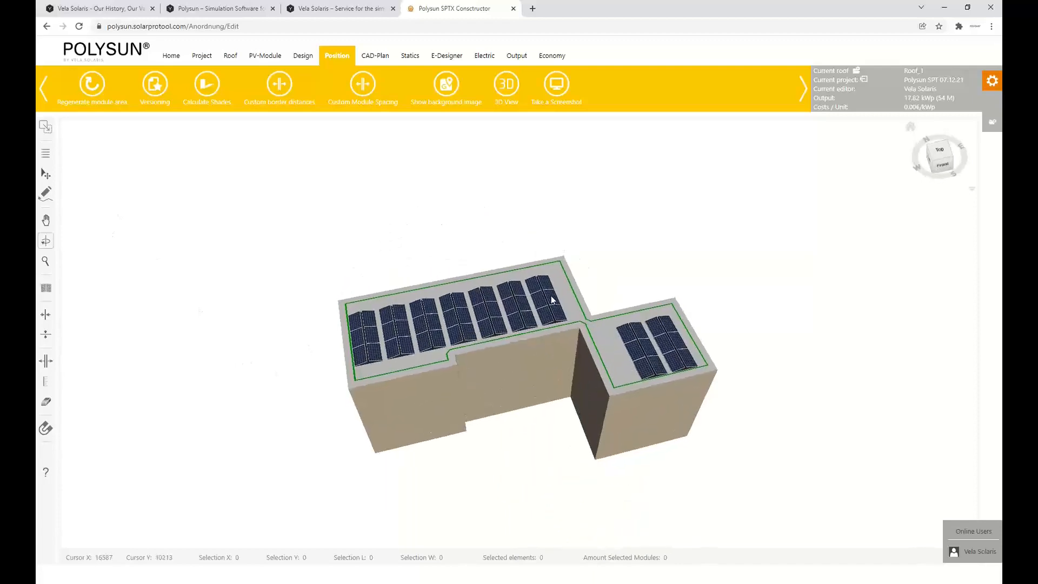
{"action": "left_click", "coordinate": [45, 173]}
{"action": "left_click_drag", "start_coordinate": [680, 355], "coordinate": [718, 320]}
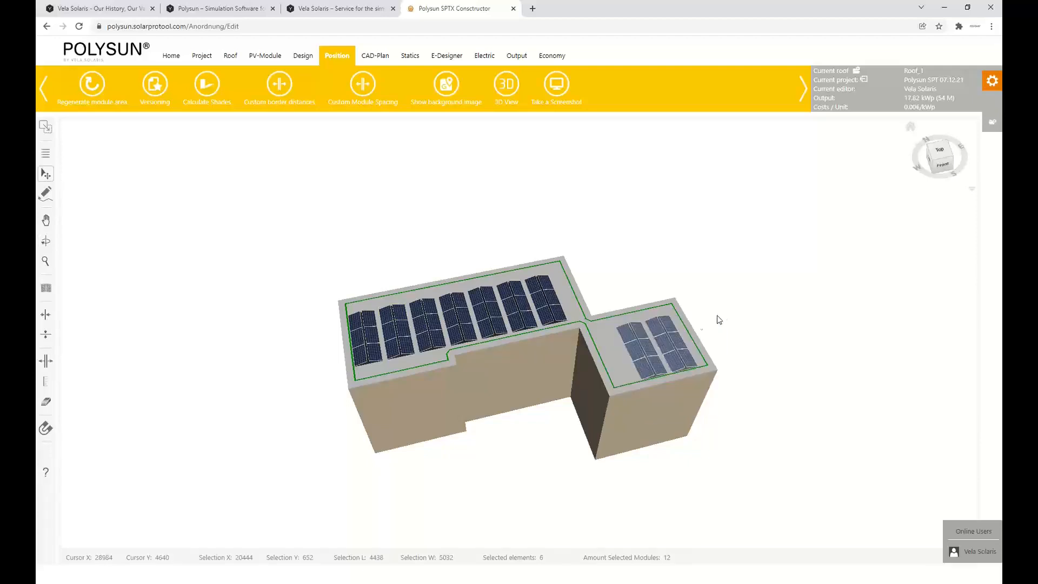
{"action": "left_click_drag", "start_coordinate": [656, 328], "coordinate": [654, 325]}
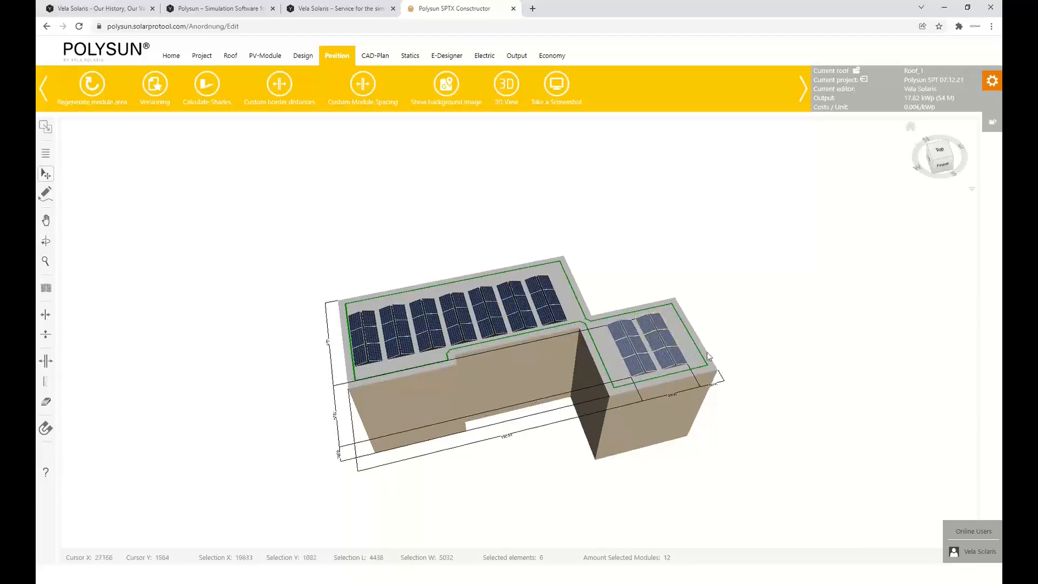
{"action": "left_click", "coordinate": [549, 387]}
{"action": "left_click_drag", "start_coordinate": [340, 391], "coordinate": [547, 280]}
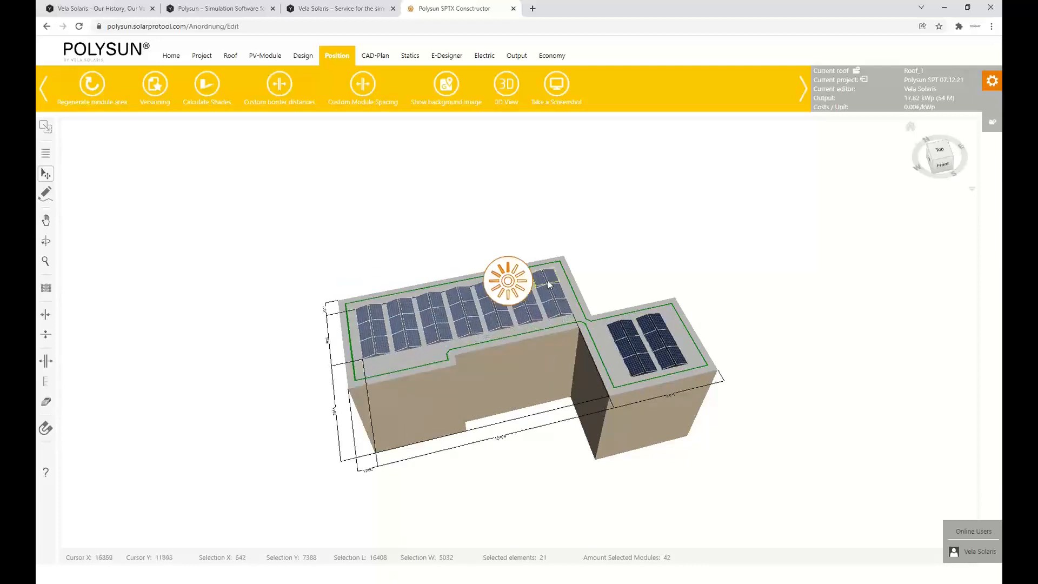
{"action": "left_click", "coordinate": [321, 188]}
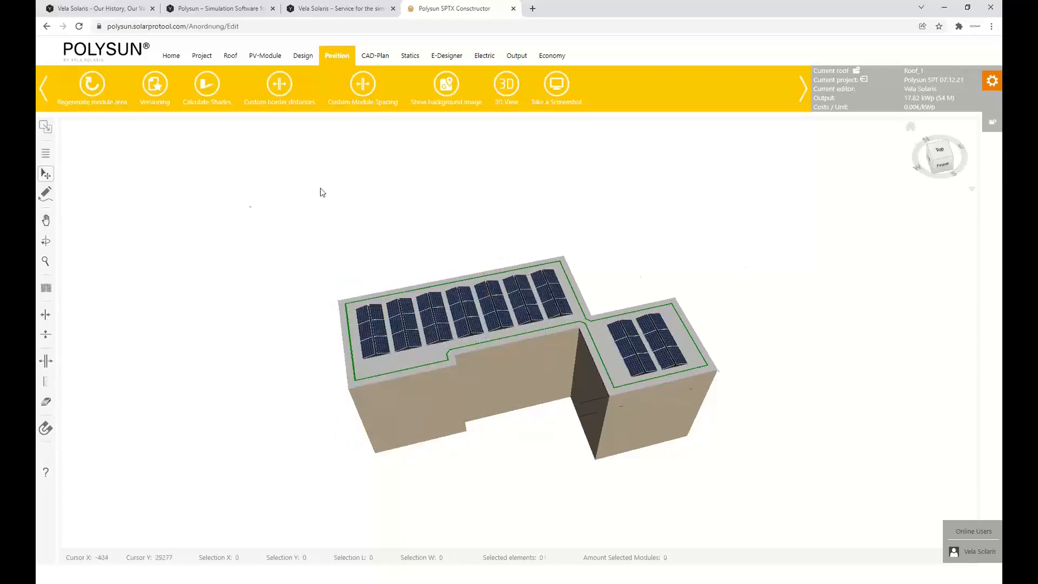
Examine the module layout from several angles in the 3D view, using Google Maps imagery with the surrounding buildings hidden, and close the view
{"action": "left_click", "coordinate": [46, 241]}
{"action": "left_click_drag", "start_coordinate": [600, 224], "coordinate": [508, 222]}
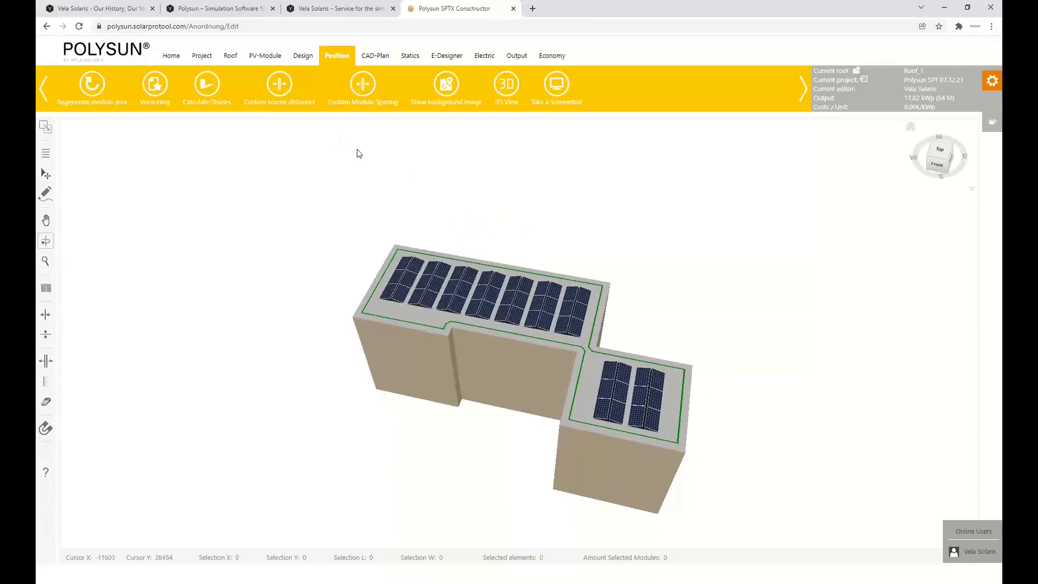
{"action": "left_click", "coordinate": [508, 87]}
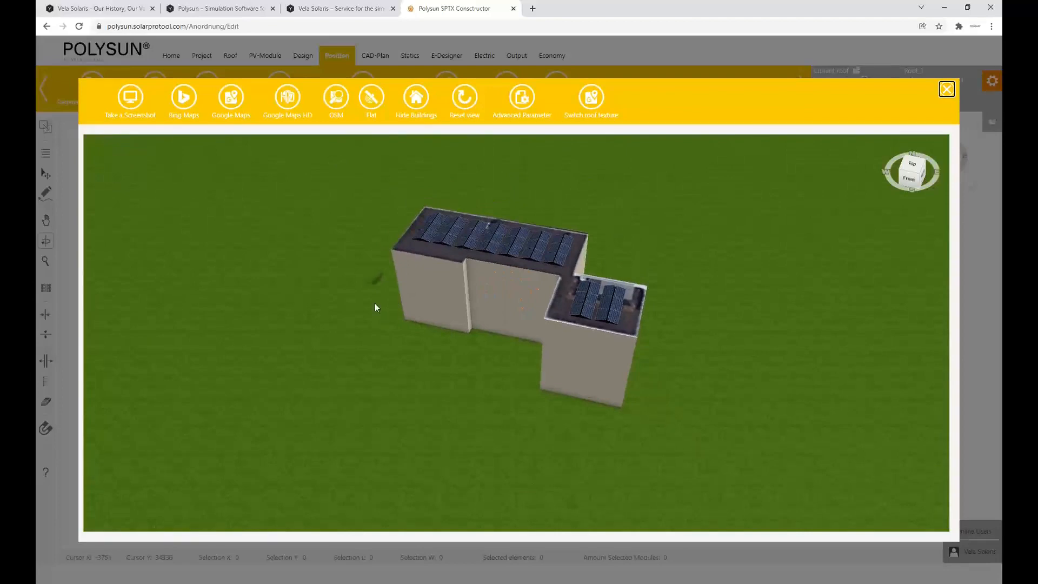
{"action": "left_click_drag", "start_coordinate": [375, 304], "coordinate": [421, 317]}
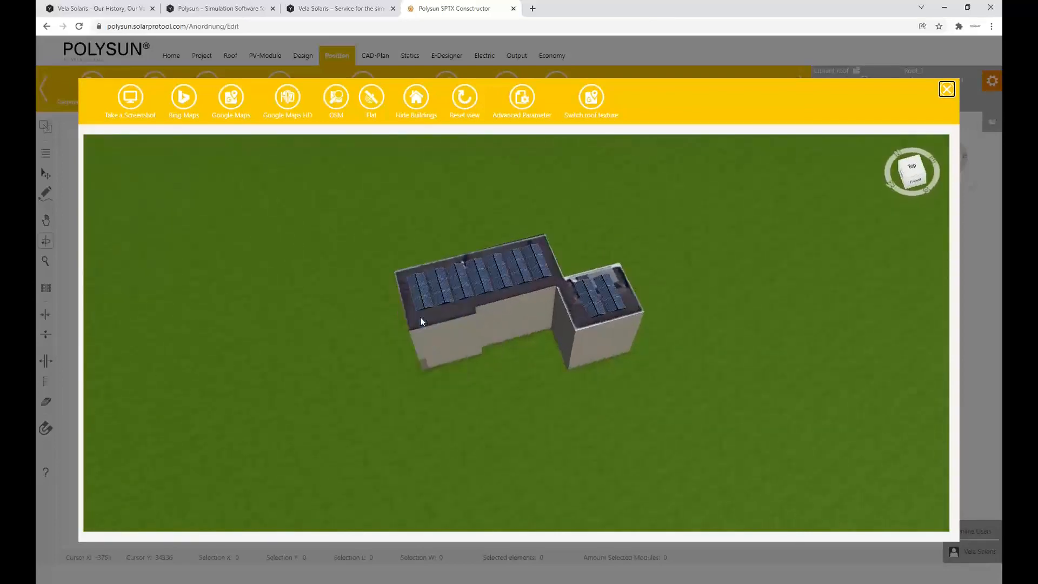
{"action": "left_click", "coordinate": [231, 102]}
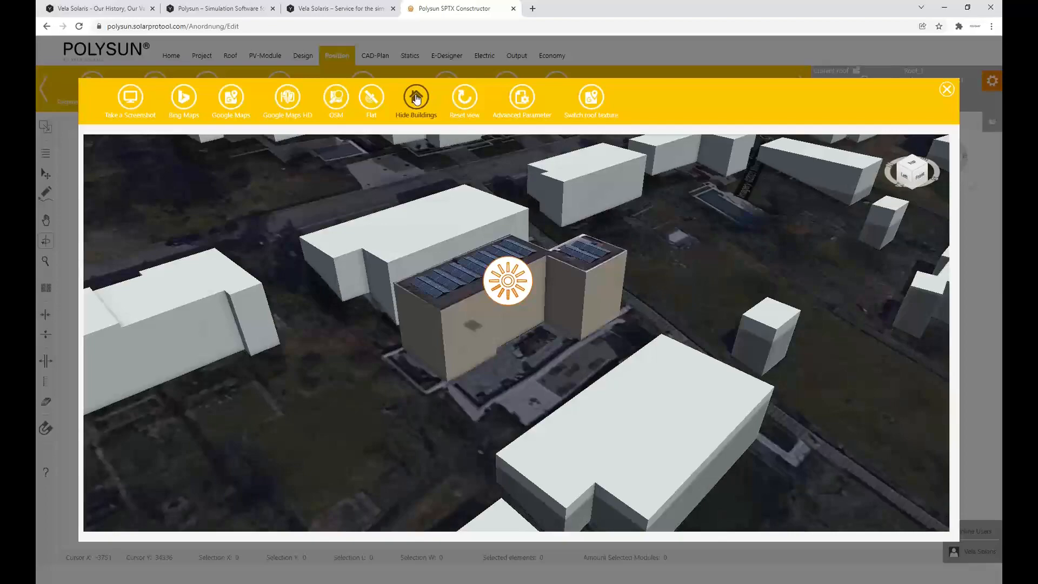
{"action": "left_click", "coordinate": [415, 98]}
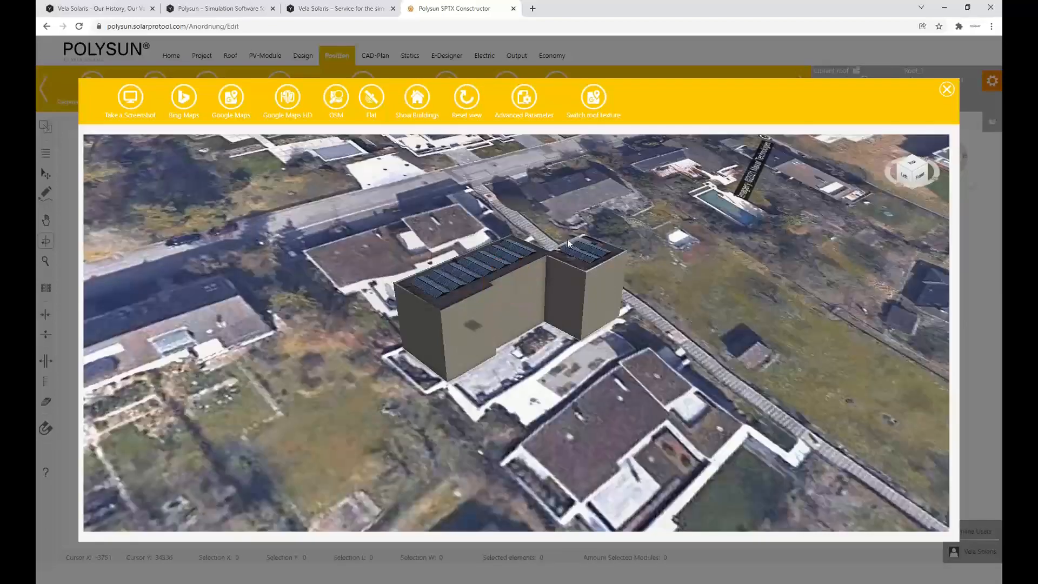
{"action": "left_click_drag", "start_coordinate": [567, 239], "coordinate": [492, 300]}
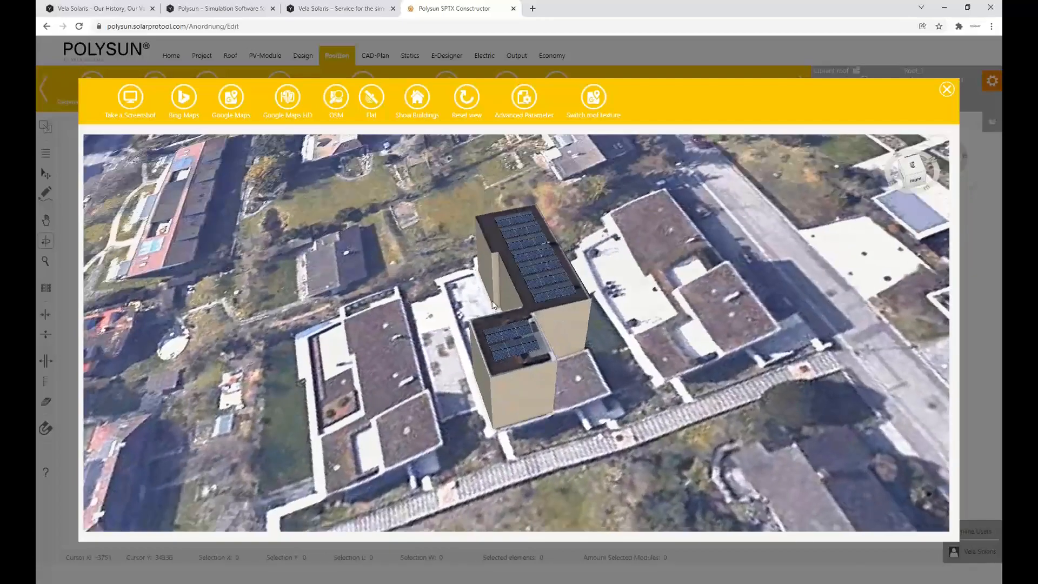
{"action": "scroll", "coordinate": [510, 310], "scroll_direction": "down", "scroll_amount": 5}
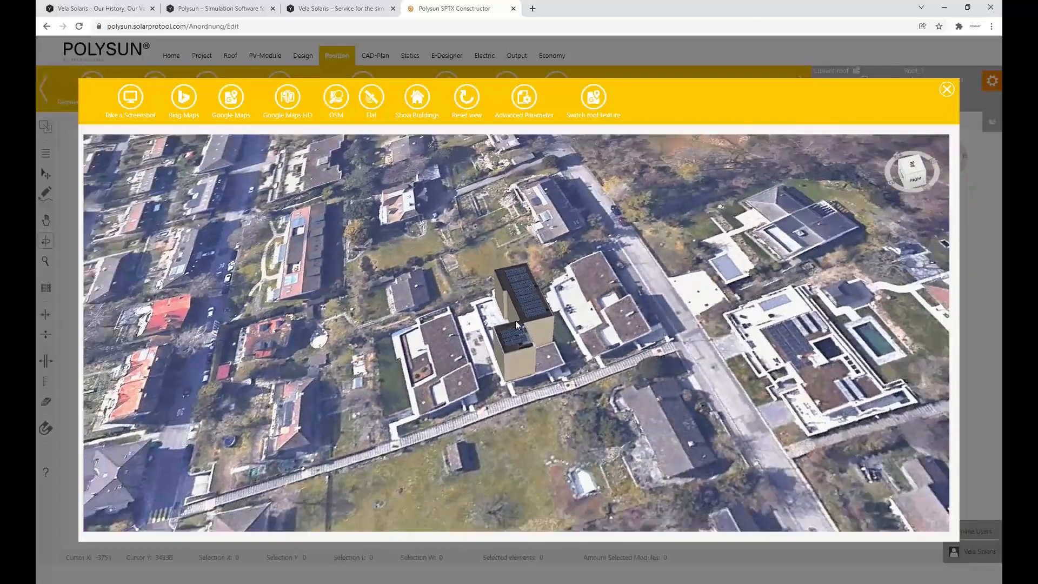
{"action": "scroll", "coordinate": [541, 311], "scroll_direction": "up", "scroll_amount": 3}
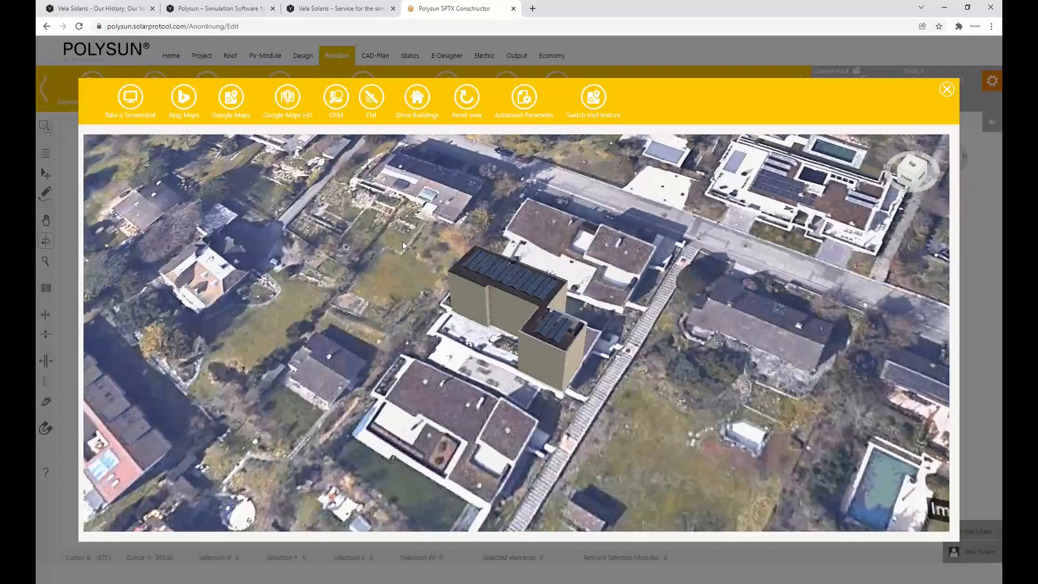
{"action": "left_click", "coordinate": [946, 90]}
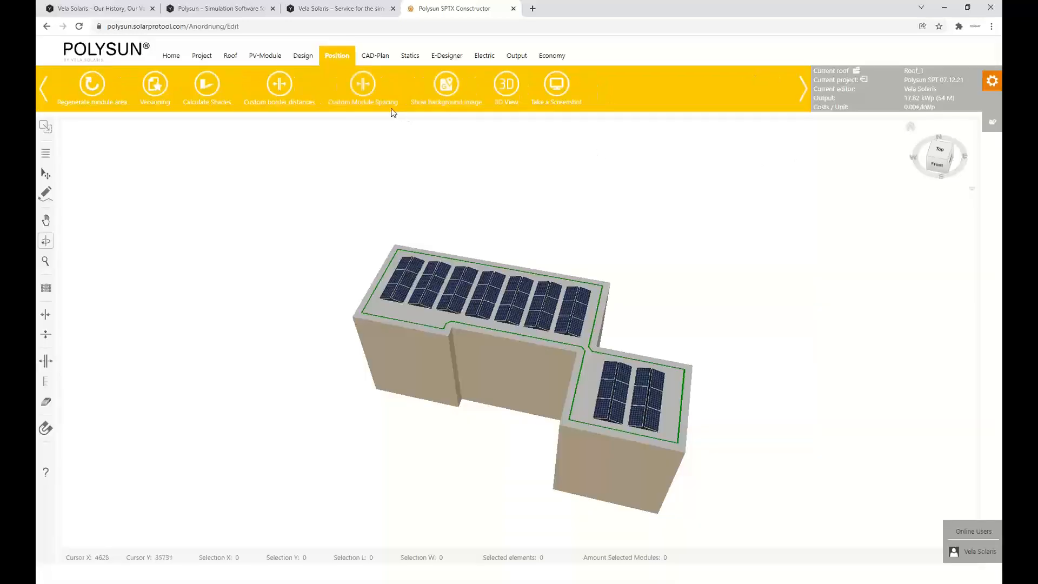
Create a PV planning named "Simple planning" in the E-Designer and add all roofs to it
{"action": "left_click", "coordinate": [445, 60]}
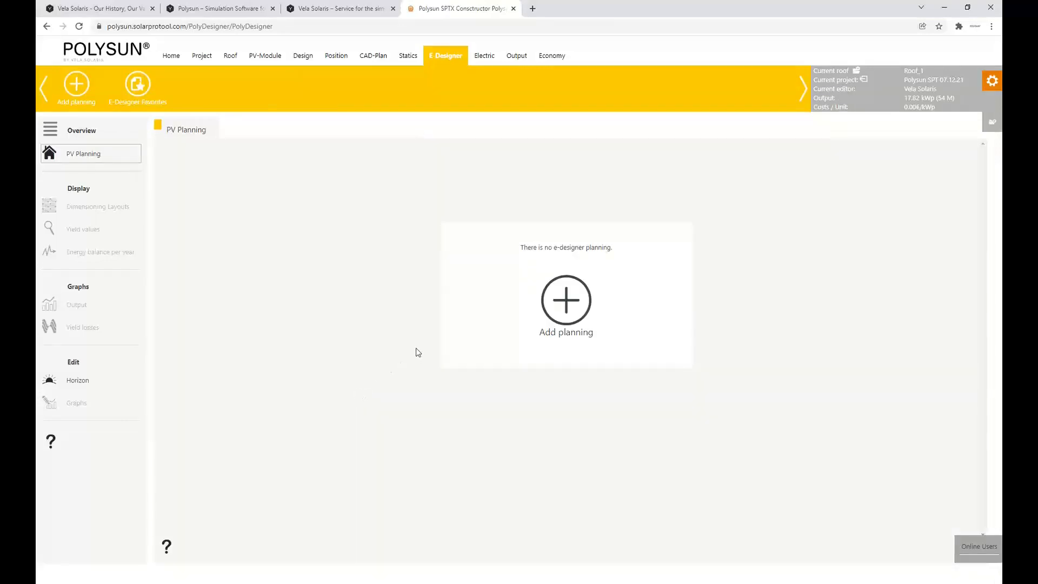
{"action": "left_click", "coordinate": [570, 314]}
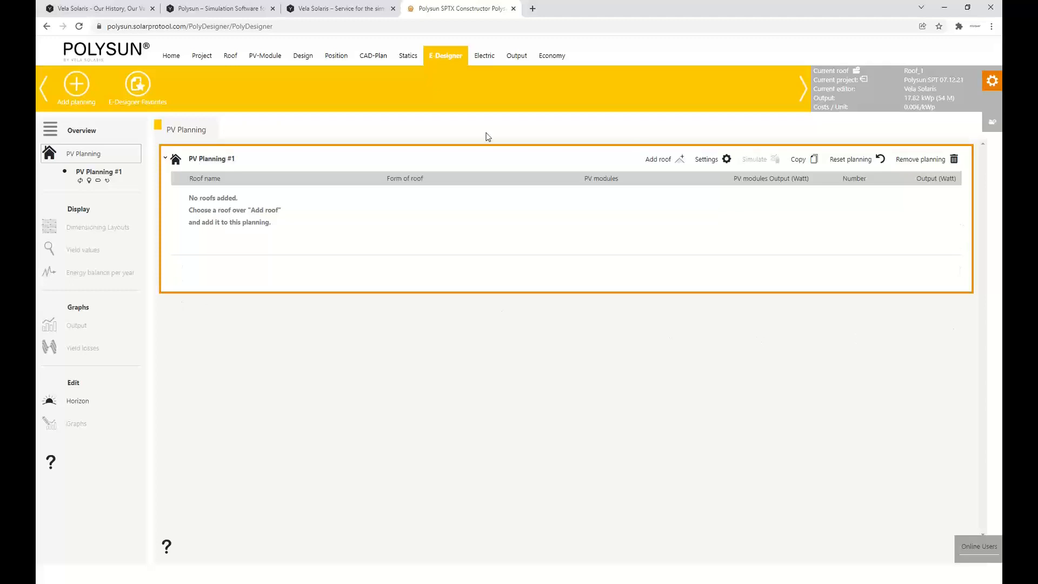
{"action": "left_click", "coordinate": [230, 159]}
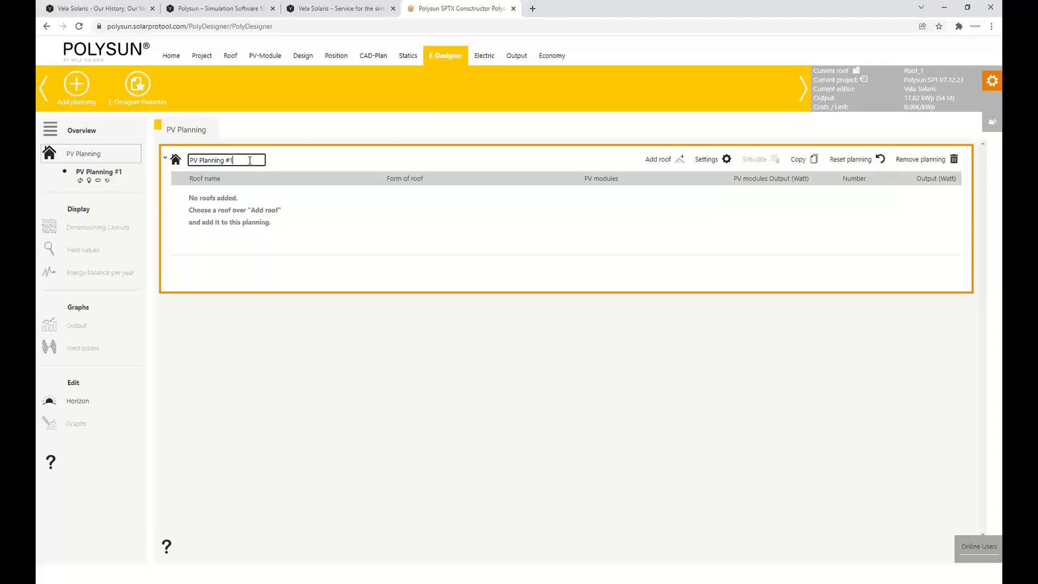
{"action": "key", "text": "ctrl+a"}
{"action": "type", "text": "Simple planning"}
{"action": "left_click", "coordinate": [507, 281]}
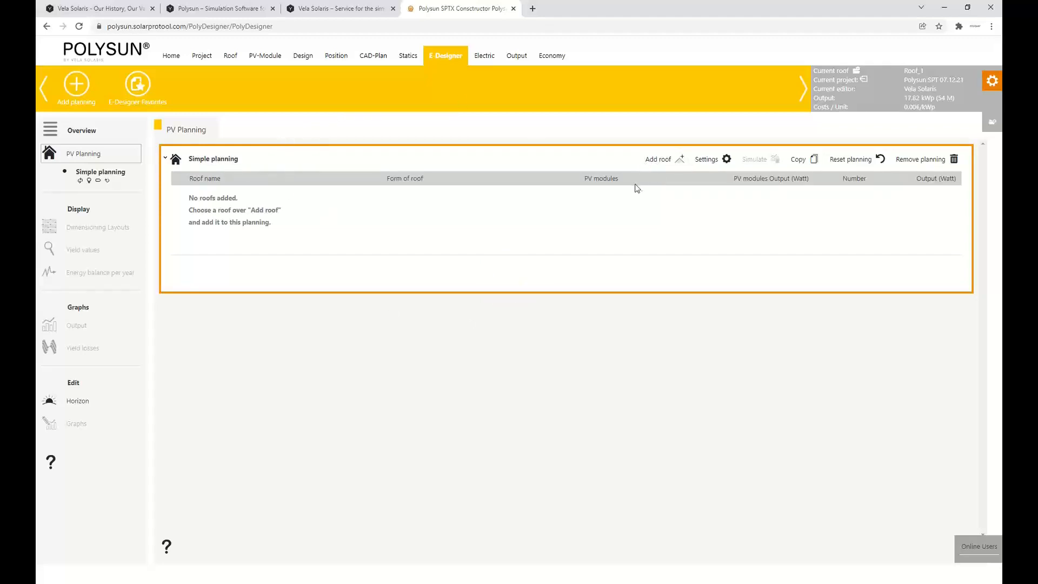
{"action": "left_click", "coordinate": [668, 161]}
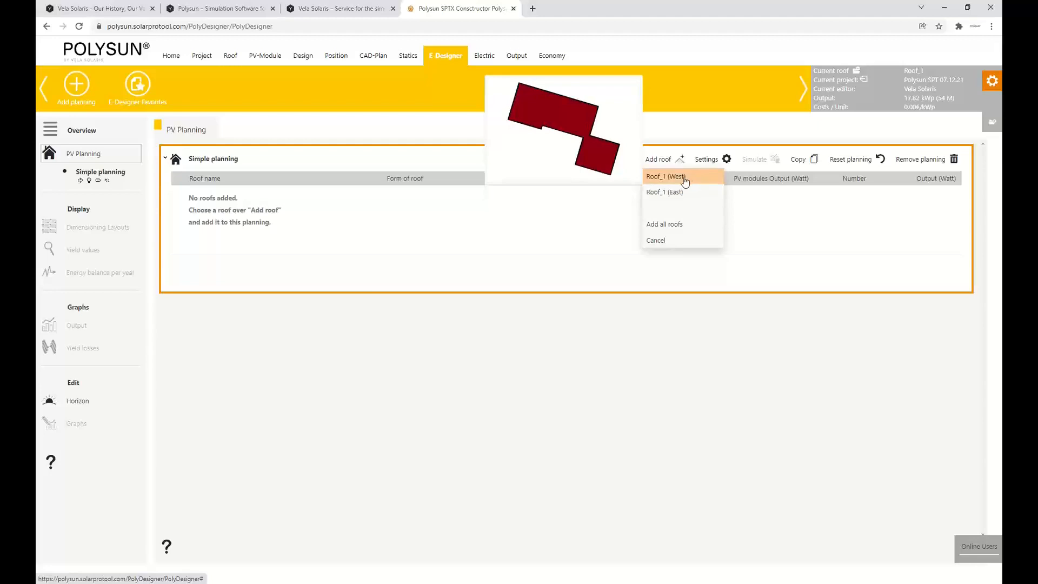
{"action": "left_click", "coordinate": [678, 227]}
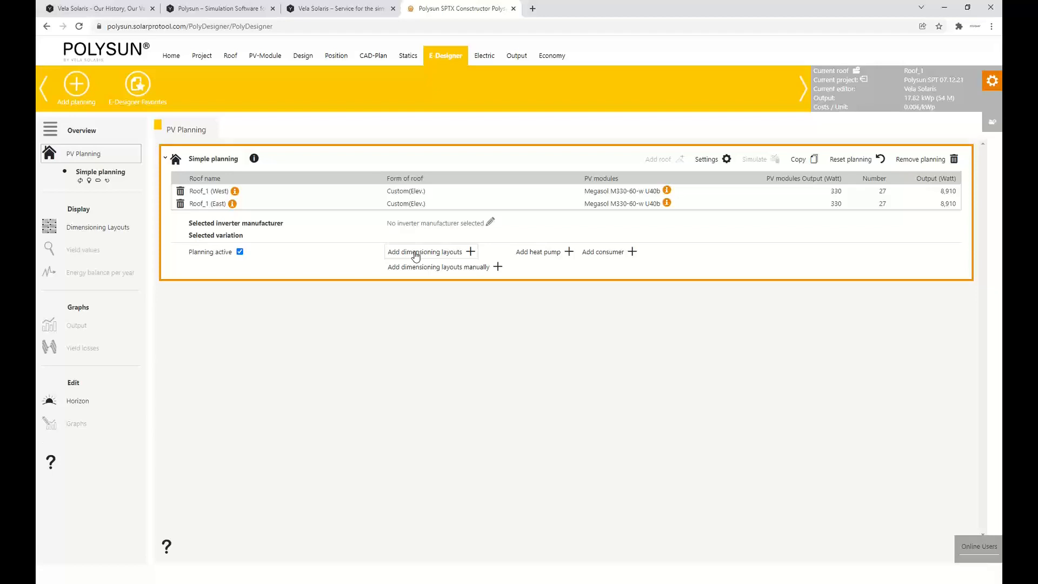
Calculate dimensioning layouts with SMA Solar Technology AG inverters and use the Sunny Tripower 15000TL-30 m.Display variation
{"action": "left_click", "coordinate": [415, 256]}
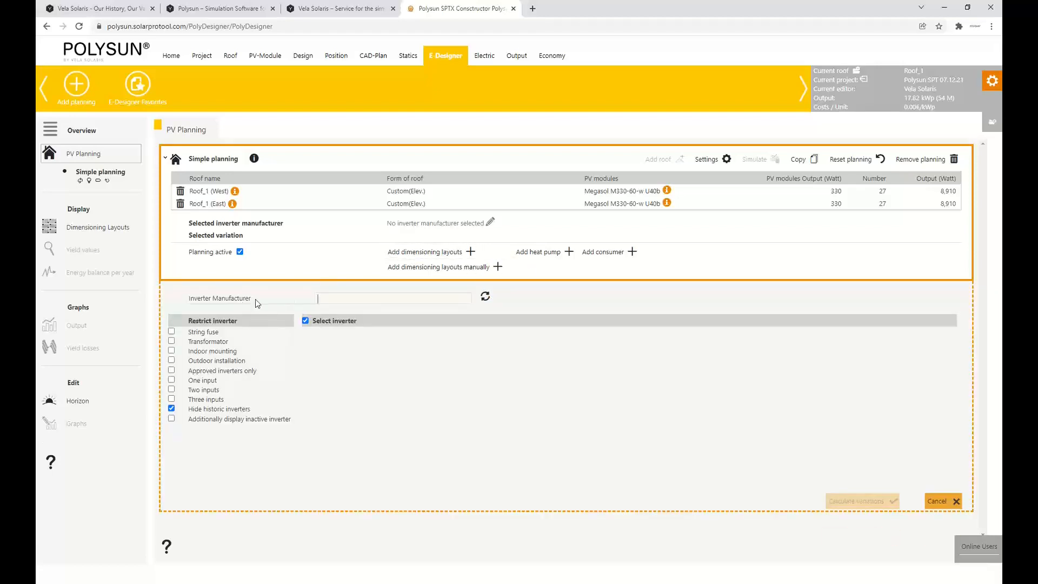
{"action": "type", "text": "sMA"}
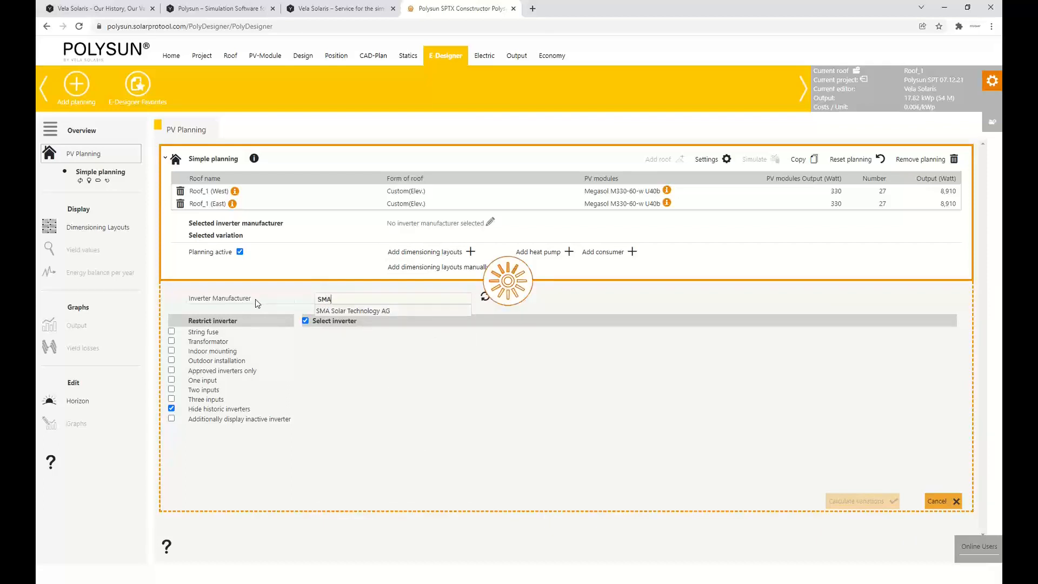
{"action": "left_click", "coordinate": [351, 312]}
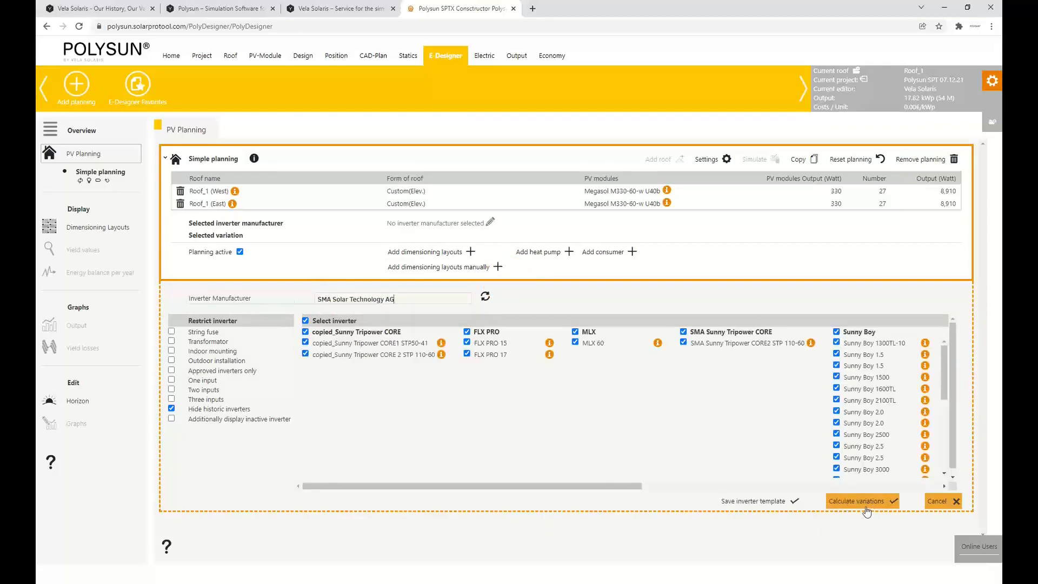
{"action": "left_click", "coordinate": [867, 503]}
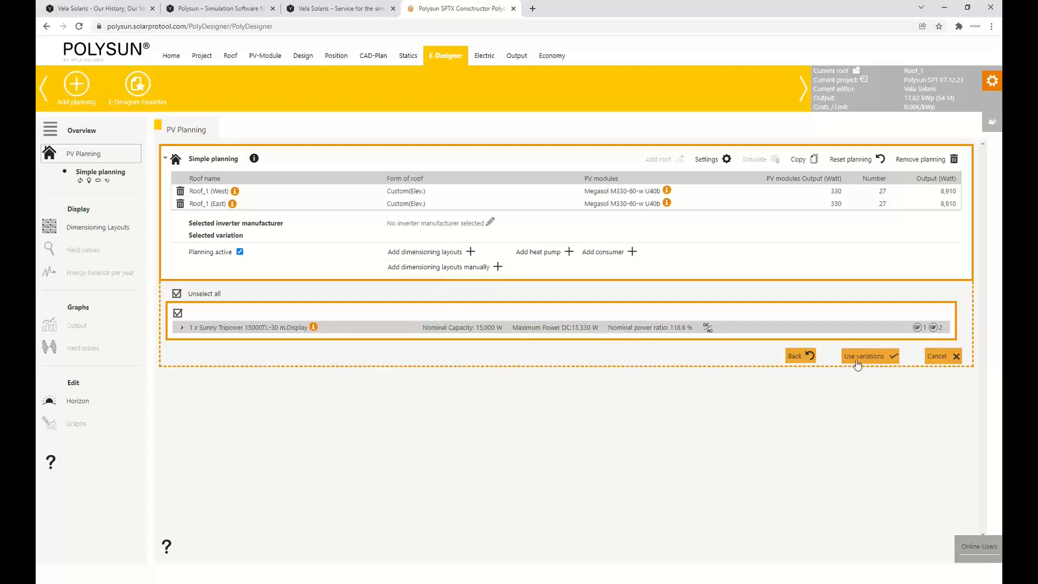
{"action": "left_click", "coordinate": [865, 357]}
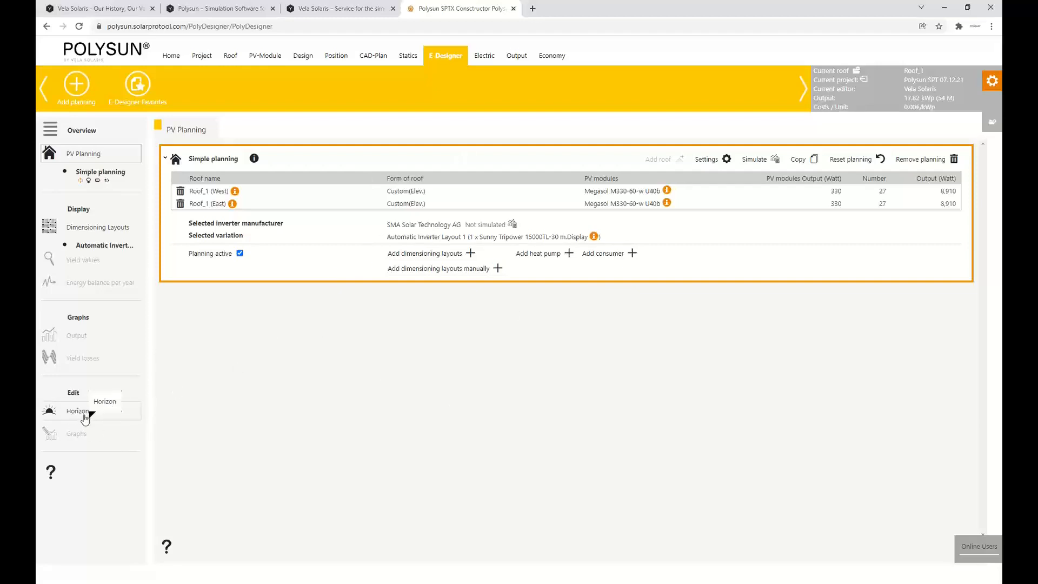
Generate a horizon obstruction from azimuth -30° to -10° with a horizon height of 30°
{"action": "left_click", "coordinate": [84, 417]}
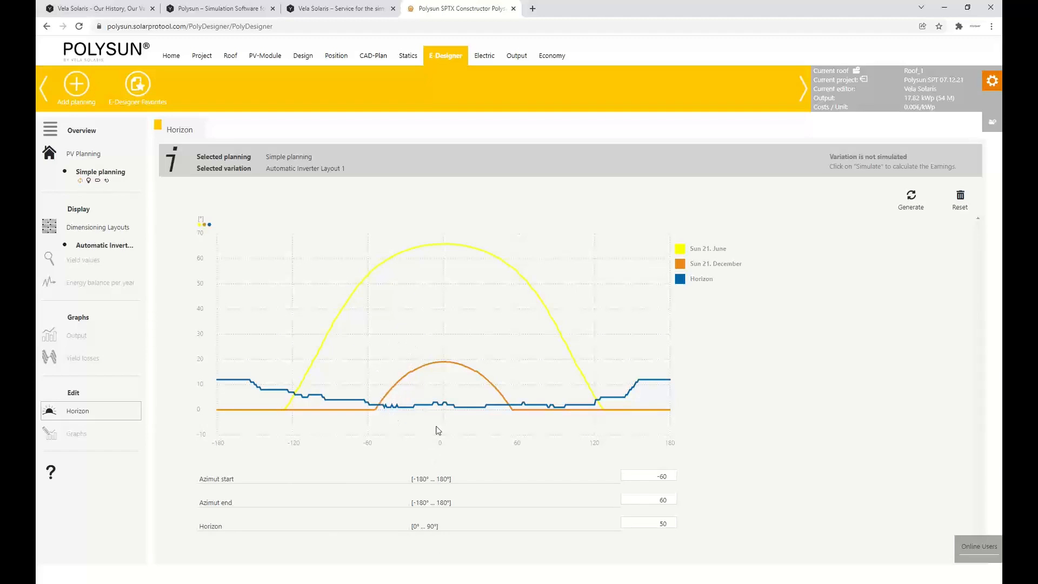
{"action": "double_click", "coordinate": [651, 473]}
{"action": "type", "text": "-3"}
{"action": "double_click", "coordinate": [650, 497]}
{"action": "key", "text": "BackSpace"}
{"action": "left_click", "coordinate": [676, 524]}
{"action": "left_click", "coordinate": [911, 199]}
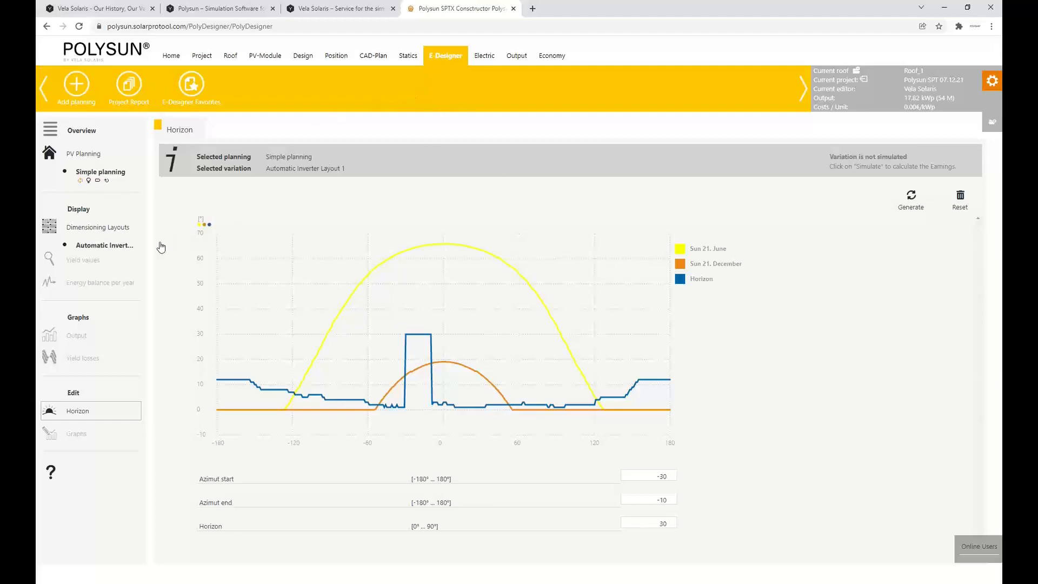
Add the consumer profiles "Residential profile" and "Compact car - night charge (commuter)" to Simple planning
{"action": "left_click", "coordinate": [92, 158]}
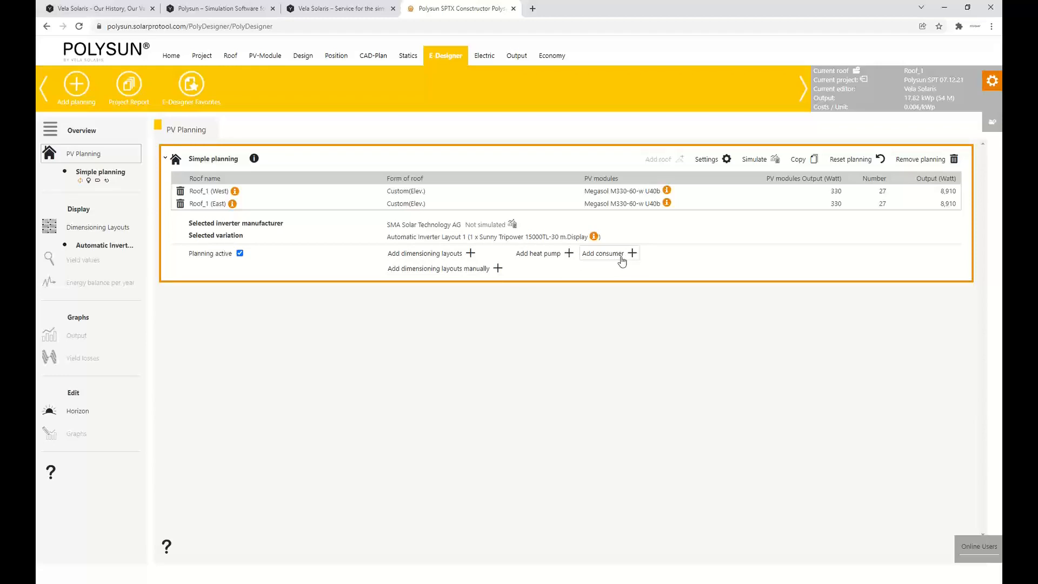
{"action": "left_click", "coordinate": [621, 257]}
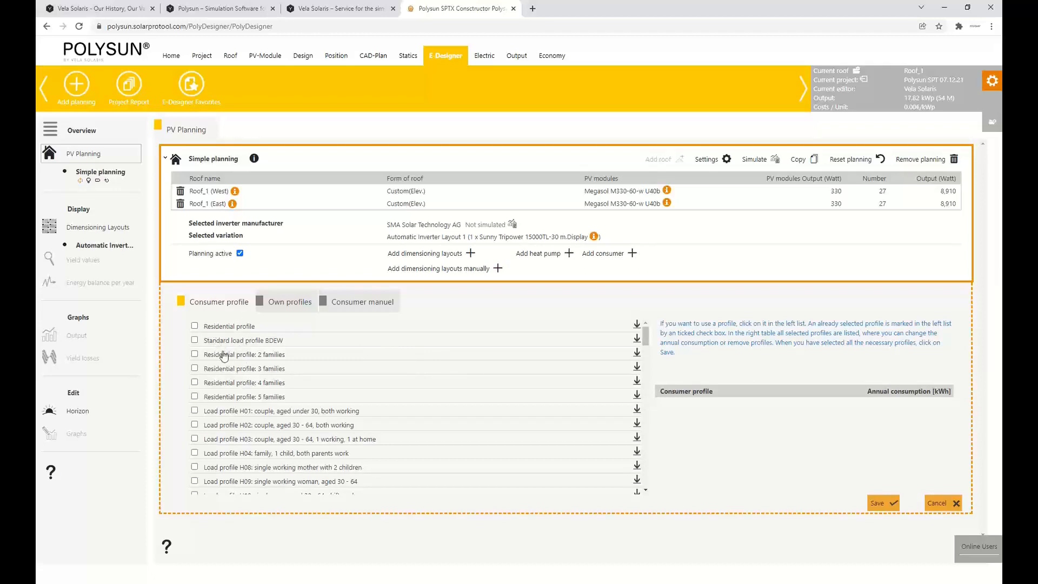
{"action": "left_click", "coordinate": [194, 326]}
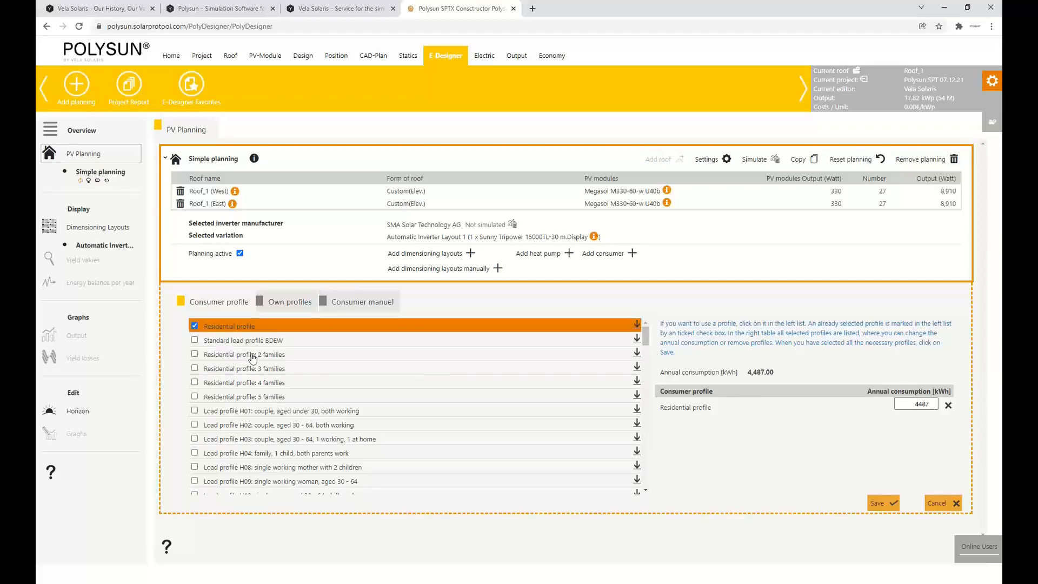
{"action": "scroll", "coordinate": [237, 362], "scroll_direction": "down", "scroll_amount": 3}
{"action": "scroll", "coordinate": [253, 372], "scroll_direction": "down", "scroll_amount": 3}
{"action": "scroll", "coordinate": [254, 373], "scroll_direction": "down", "scroll_amount": 5}
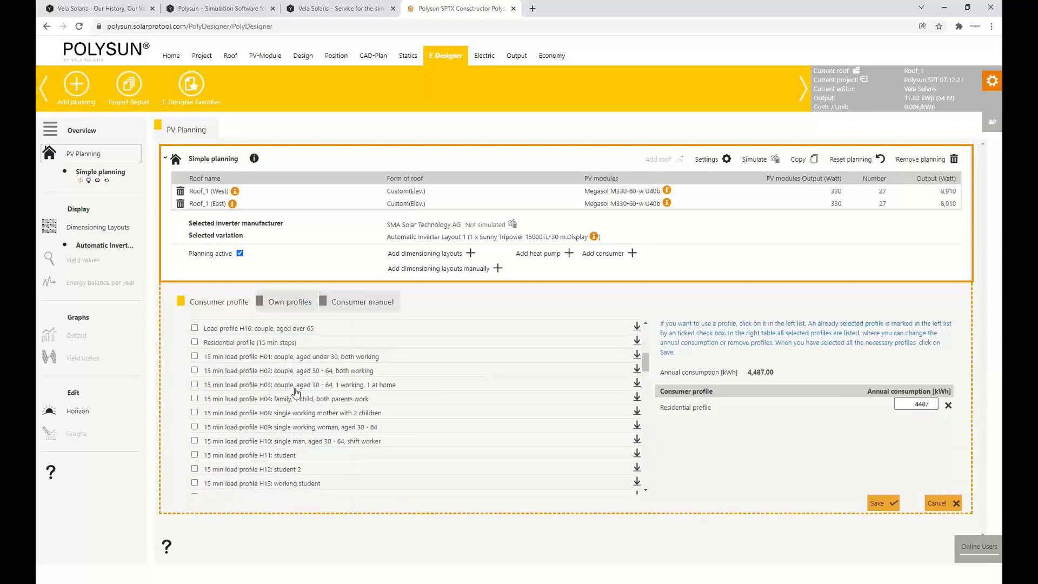
{"action": "scroll", "coordinate": [296, 393], "scroll_direction": "down", "scroll_amount": 14}
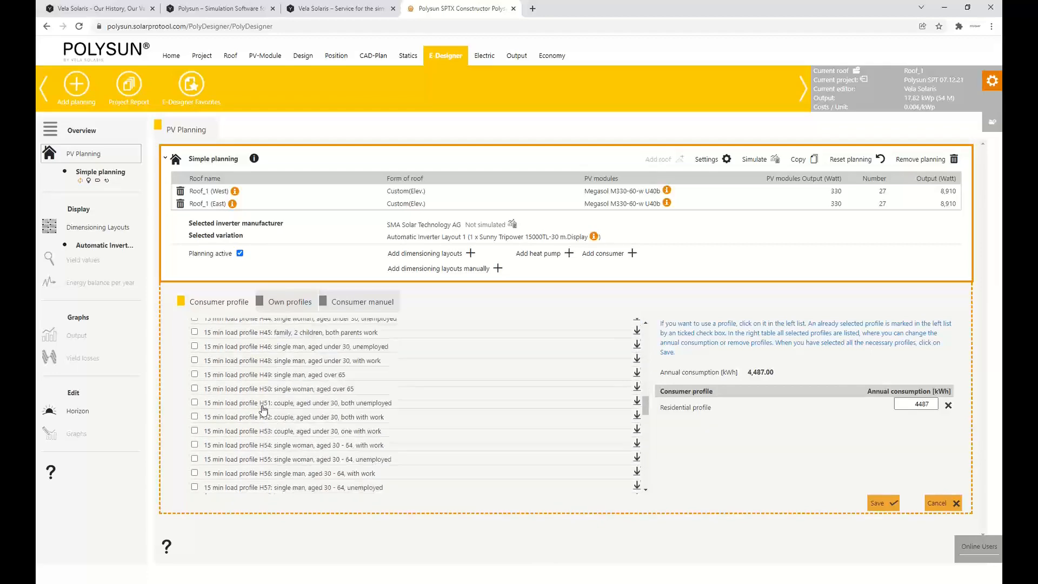
{"action": "scroll", "coordinate": [263, 409], "scroll_direction": "down", "scroll_amount": 12}
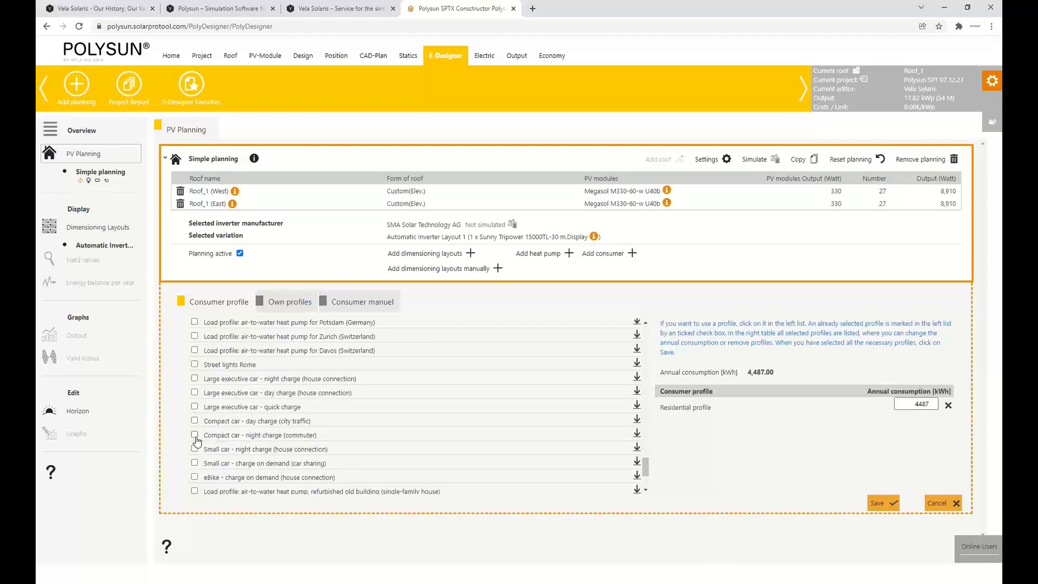
{"action": "left_click", "coordinate": [194, 435]}
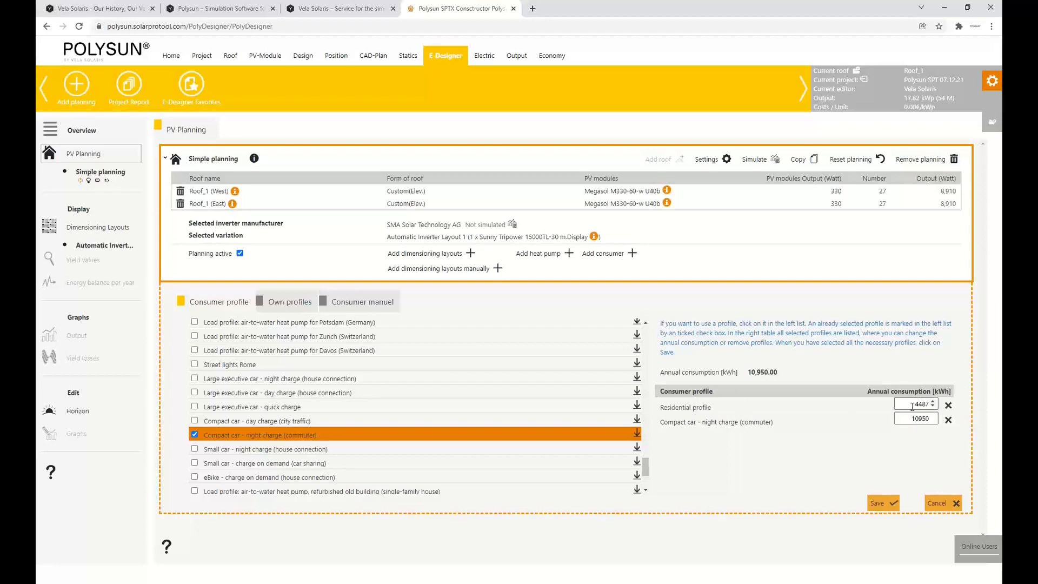
Set the annual consumption to 20000 kWh for the residential profile and 35000 kWh for the compact car, and save the consumers
{"action": "double_click", "coordinate": [912, 406]}
{"action": "type", "text": "20000"}
{"action": "left_click", "coordinate": [812, 425]}
{"action": "double_click", "coordinate": [914, 420]}
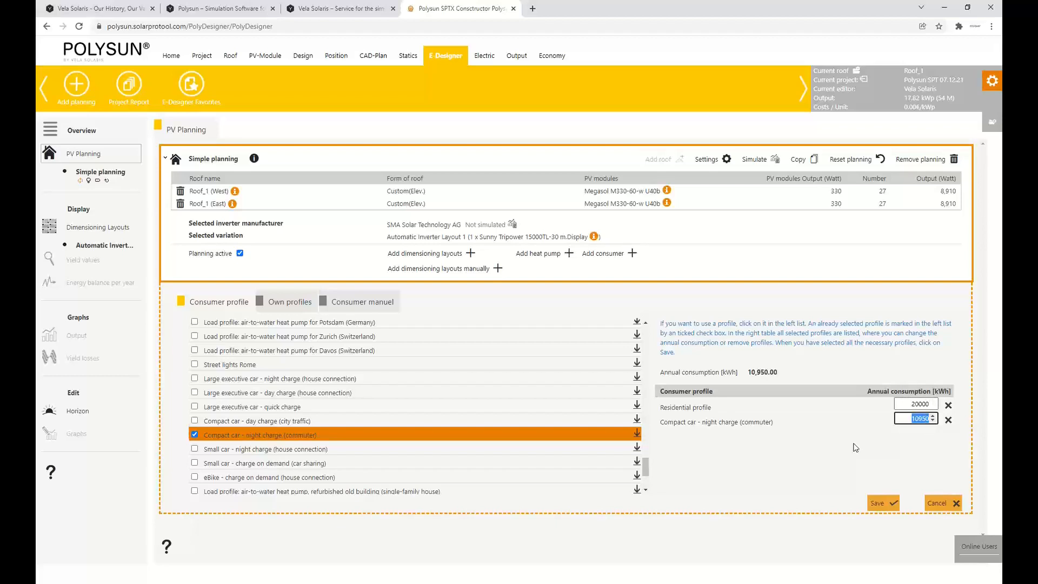
{"action": "type", "text": "35000"}
{"action": "left_click", "coordinate": [854, 443]}
{"action": "left_click", "coordinate": [883, 503]}
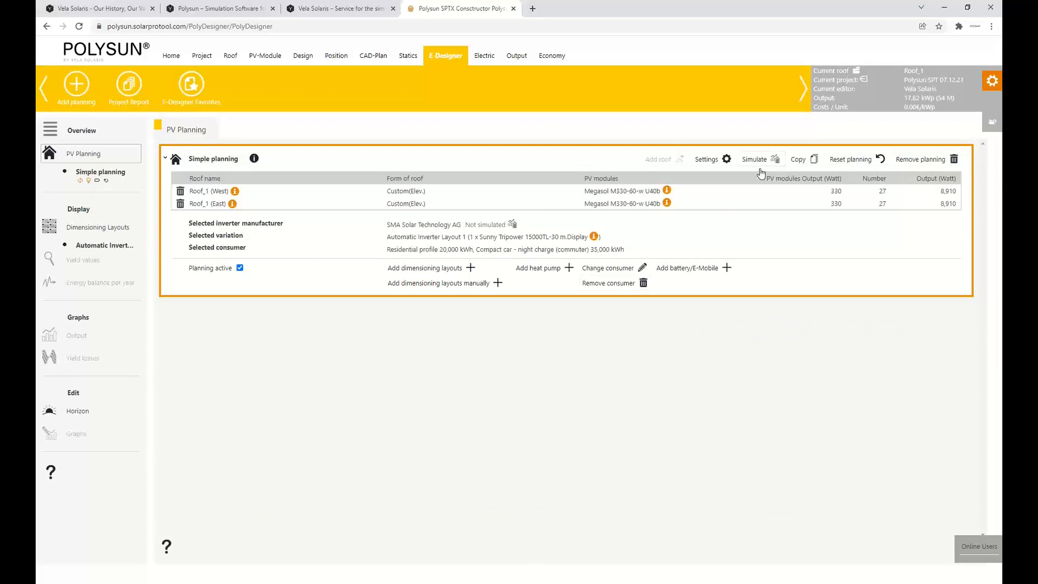
Simulate Simple planning and review its yield values and the annual energy flow graph
{"action": "left_click", "coordinate": [764, 162]}
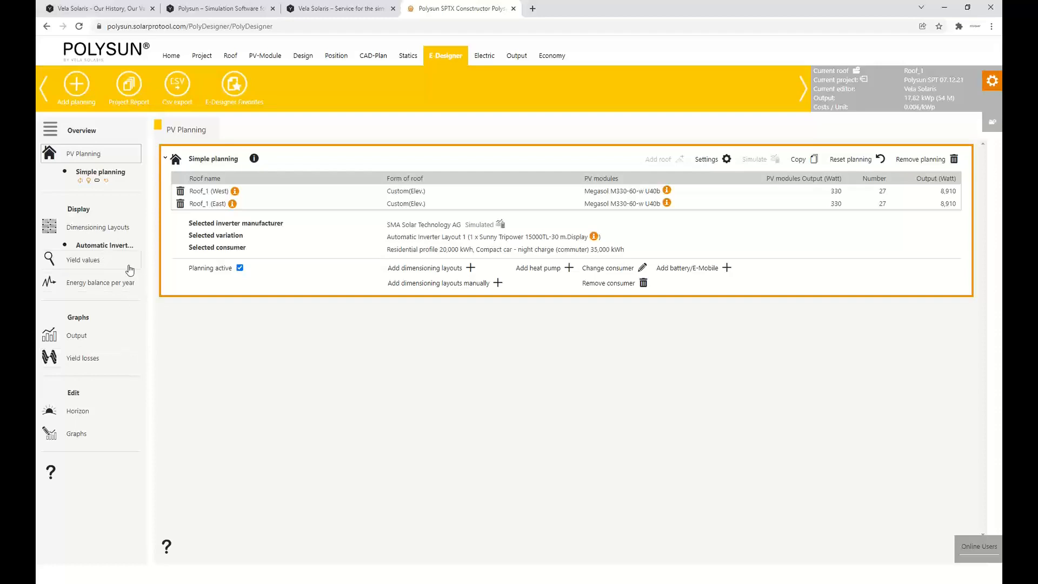
{"action": "left_click", "coordinate": [90, 264]}
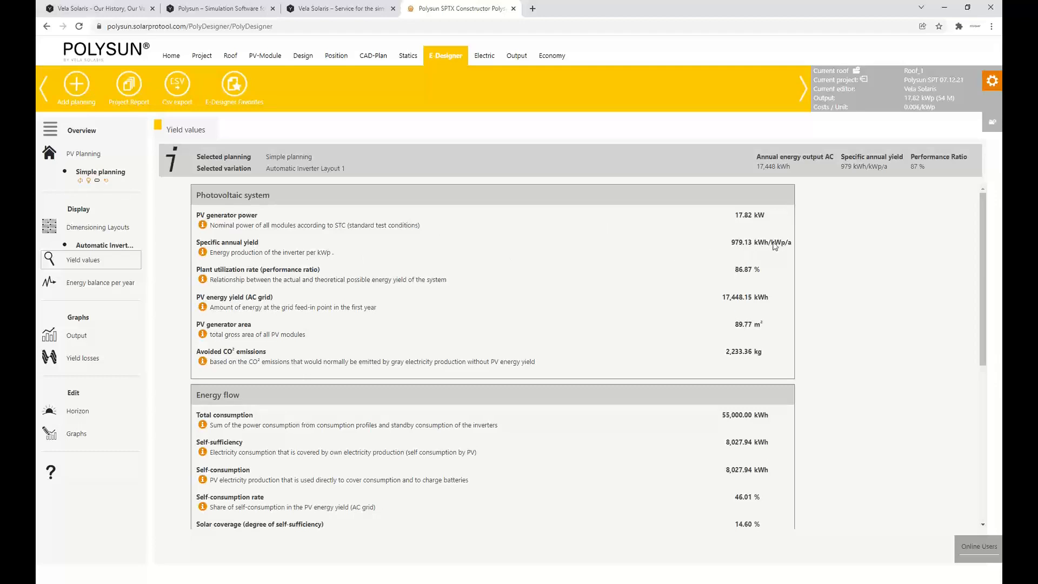
{"action": "scroll", "coordinate": [539, 232], "scroll_direction": "down", "scroll_amount": 1}
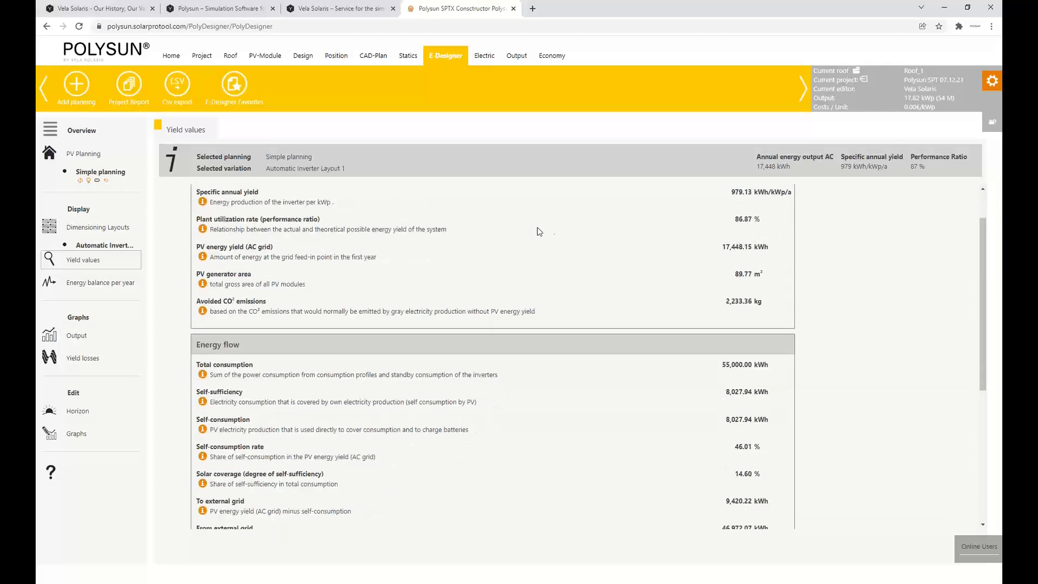
{"action": "scroll", "coordinate": [368, 236], "scroll_direction": "up", "scroll_amount": 1}
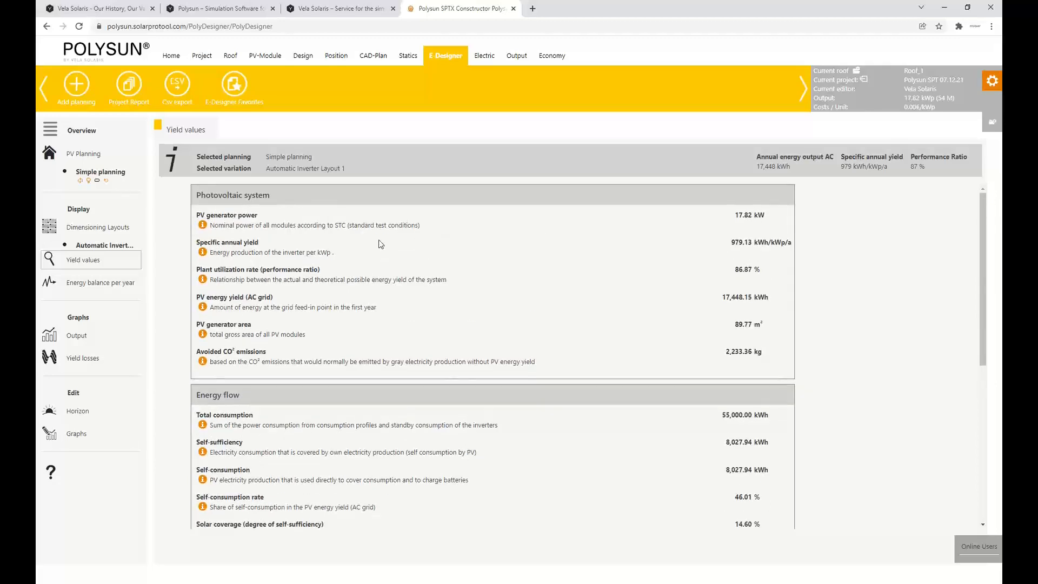
{"action": "scroll", "coordinate": [378, 240], "scroll_direction": "down", "scroll_amount": 1}
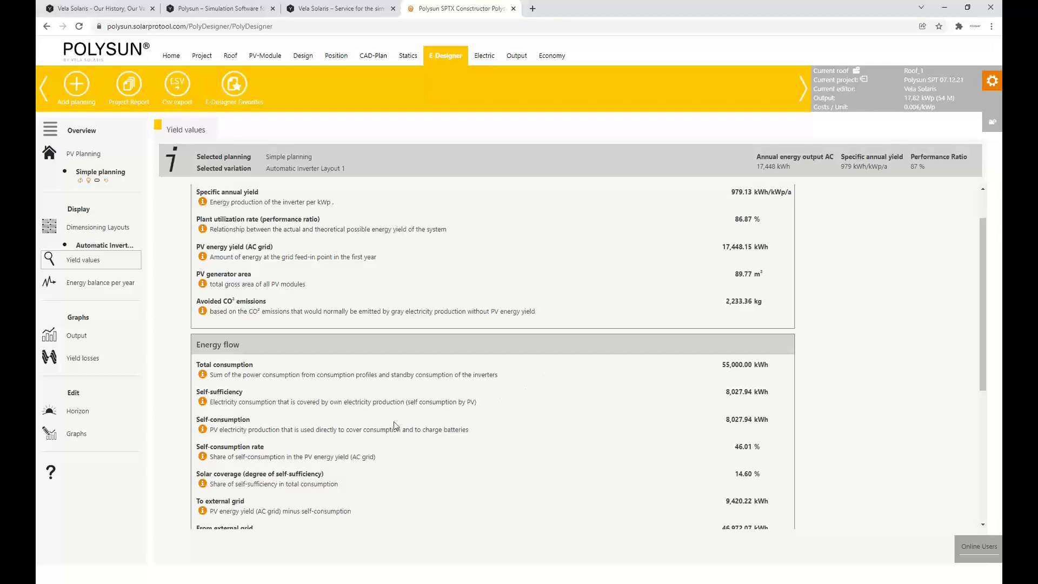
{"action": "scroll", "coordinate": [423, 396], "scroll_direction": "down", "scroll_amount": 3}
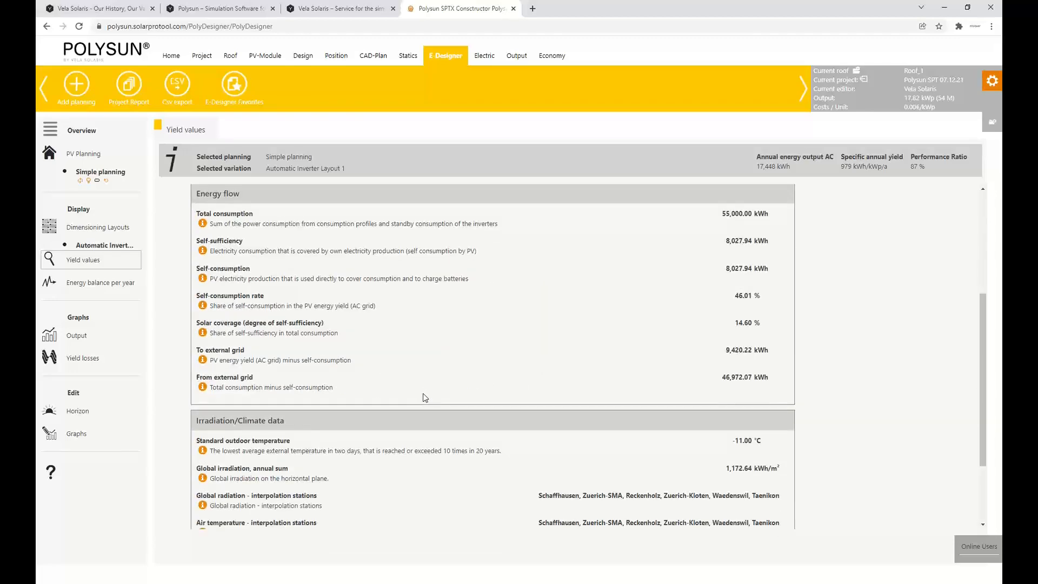
{"action": "scroll", "coordinate": [422, 396], "scroll_direction": "up", "scroll_amount": 4}
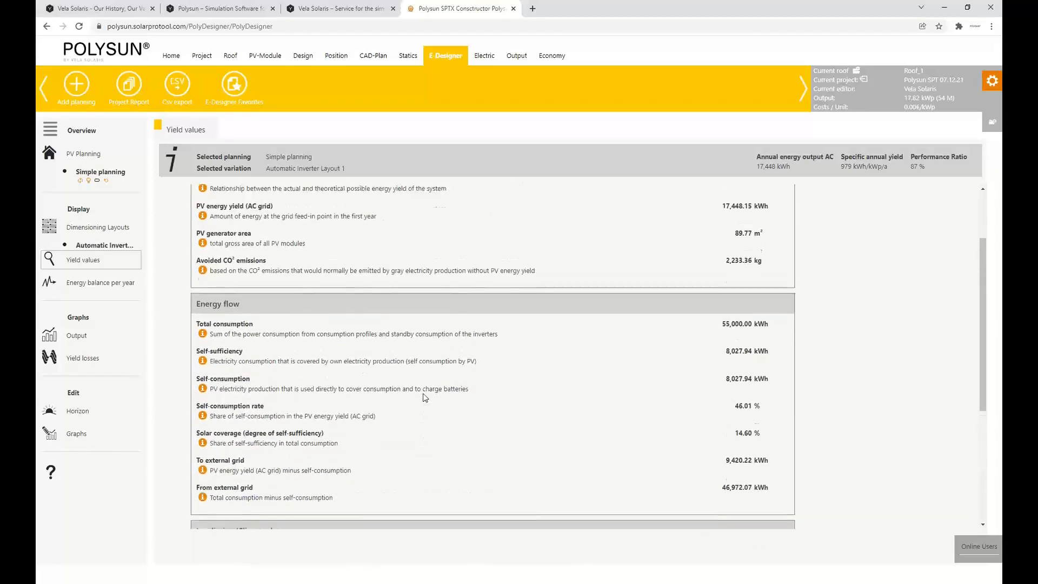
{"action": "left_click", "coordinate": [106, 341]}
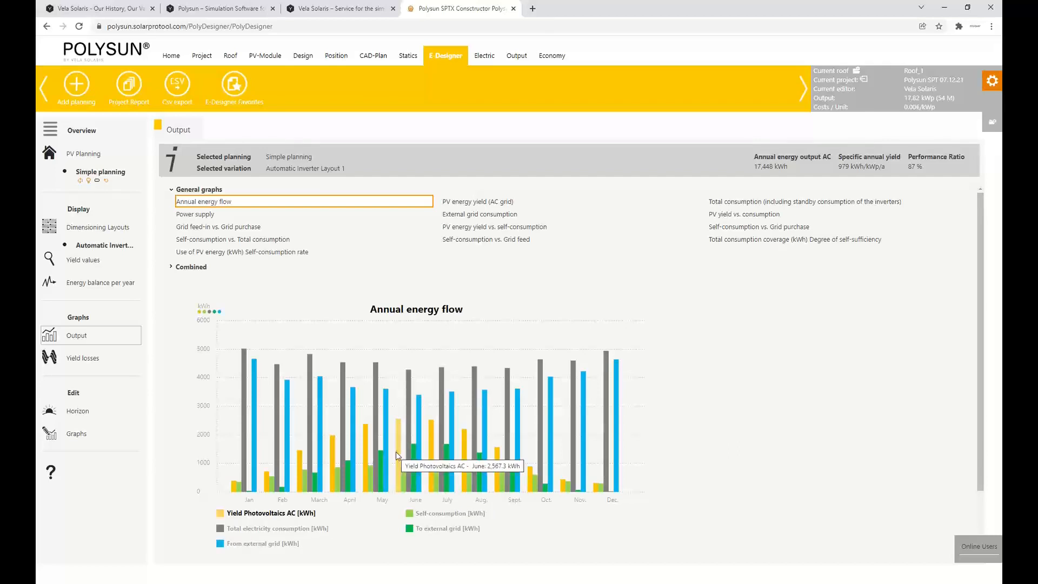
{"action": "mouse_move", "coordinate": [247, 459]}
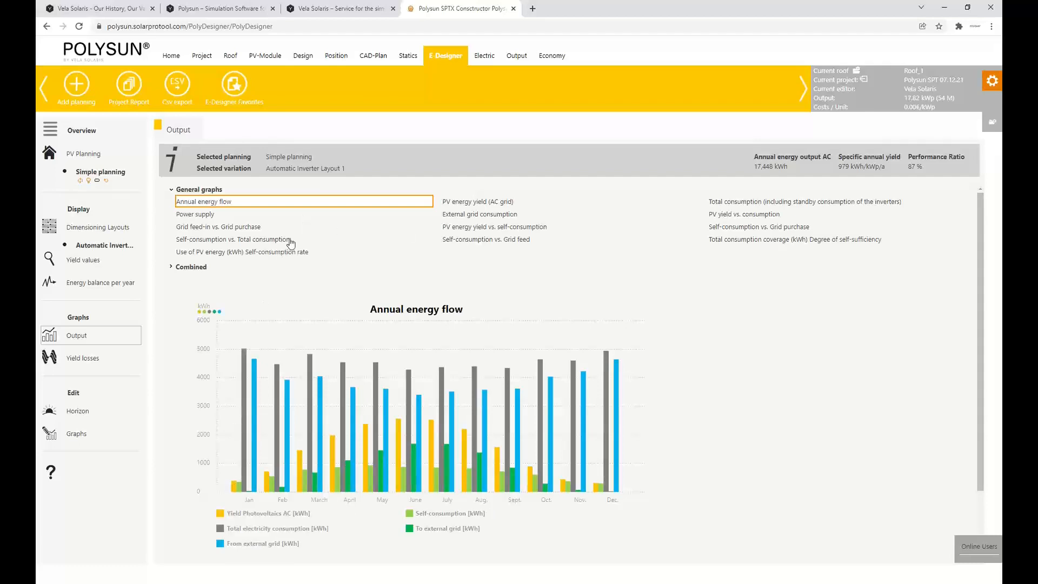
Copy Simple planning and start adding a heat pump to the copy, with the heated area sized for a 20,000 kWh heating demand
{"action": "left_click", "coordinate": [452, 56]}
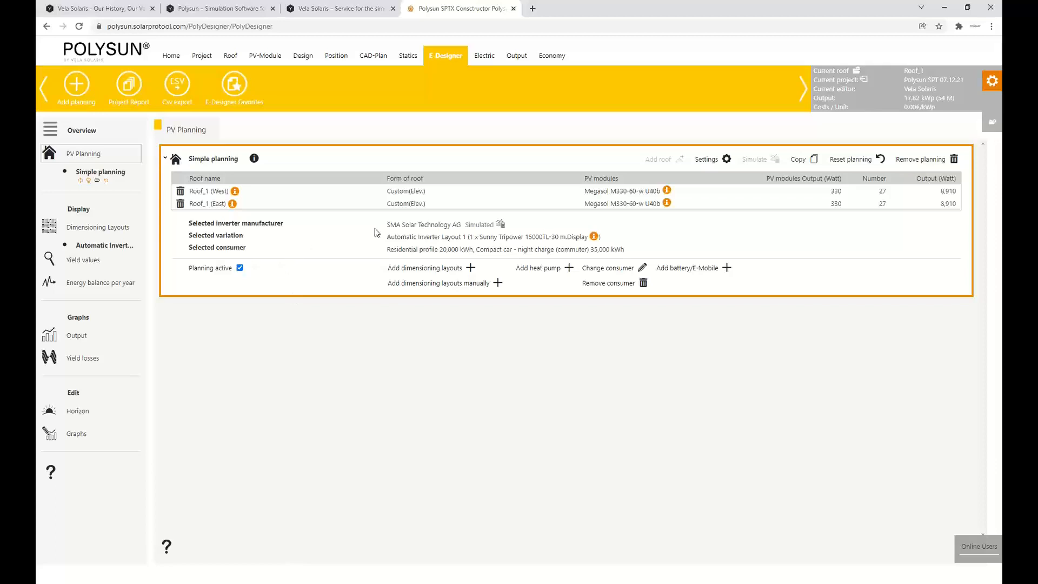
{"action": "left_click", "coordinate": [803, 162]}
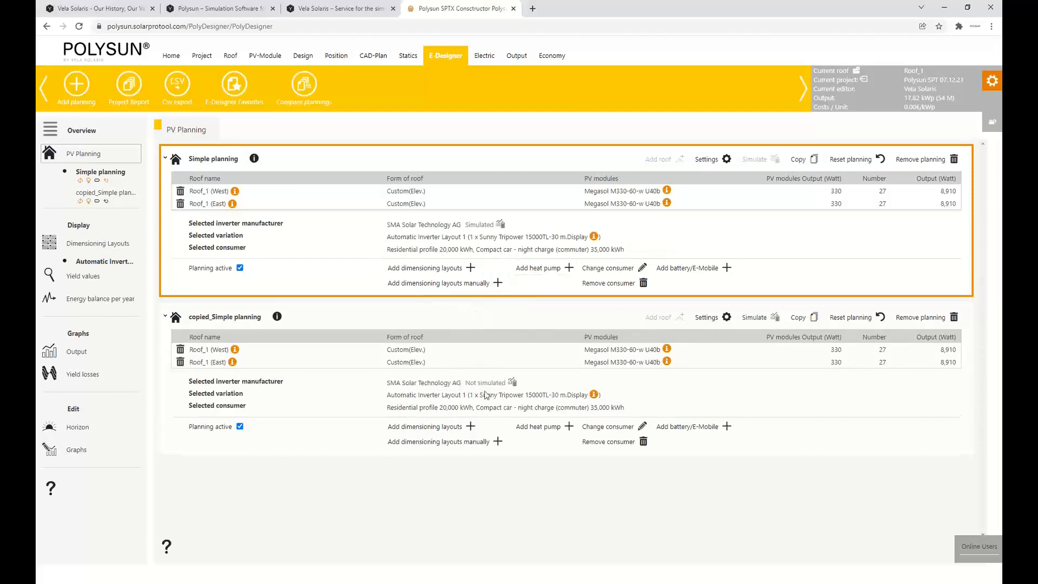
{"action": "left_click", "coordinate": [543, 431]}
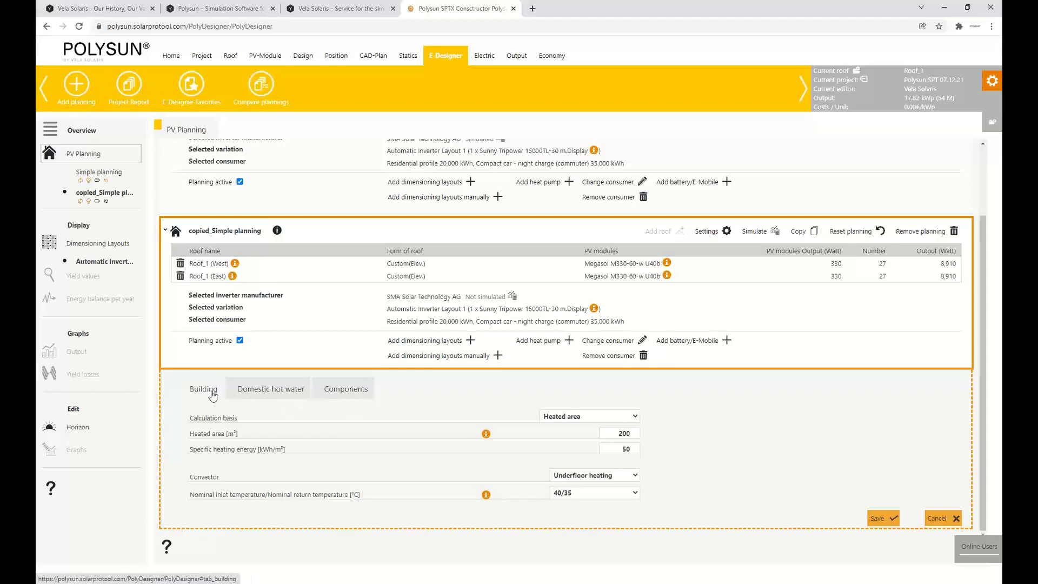
{"action": "left_click", "coordinate": [592, 418]}
{"action": "left_click", "coordinate": [595, 417]}
{"action": "double_click", "coordinate": [618, 433]}
{"action": "type", "text": "4"}
Base the domestic hot water on 16 persons and save the heat pump setup with the recommended 25 kW heat pump and 1200 l tank
{"action": "left_click", "coordinate": [274, 391]}
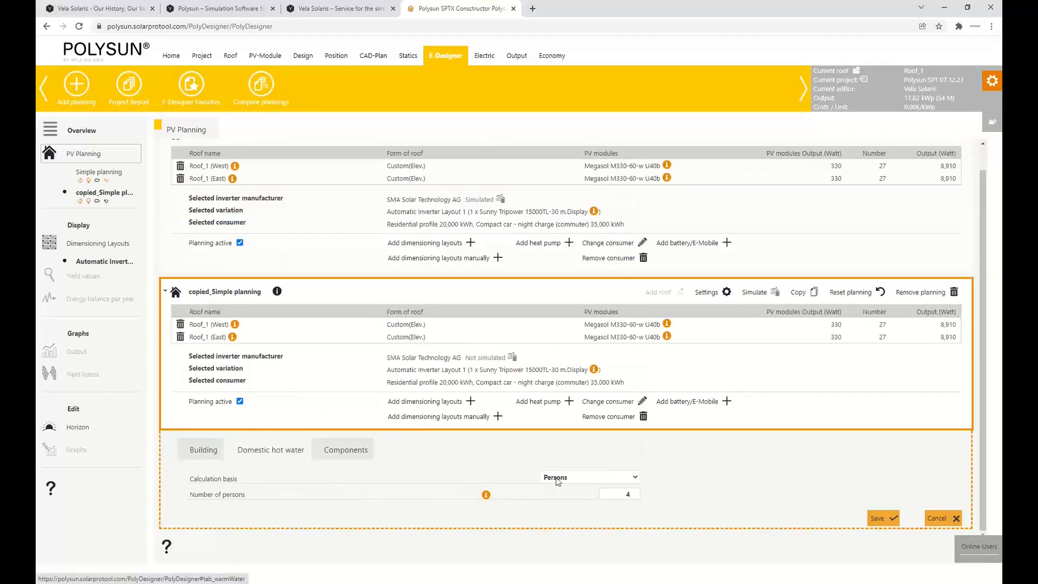
{"action": "double_click", "coordinate": [627, 494]}
{"action": "type", "text": "16"}
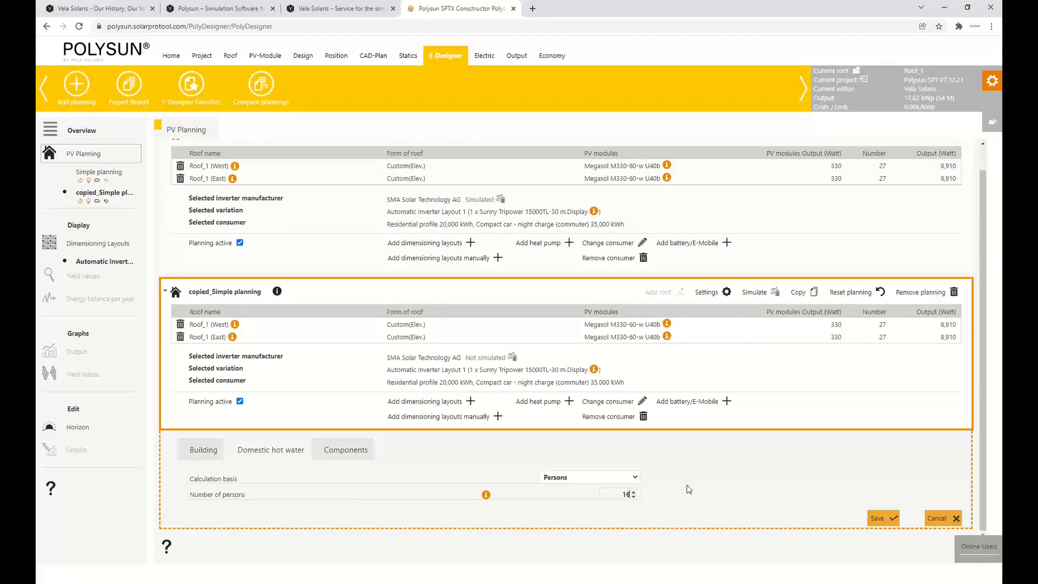
{"action": "left_click", "coordinate": [346, 451]}
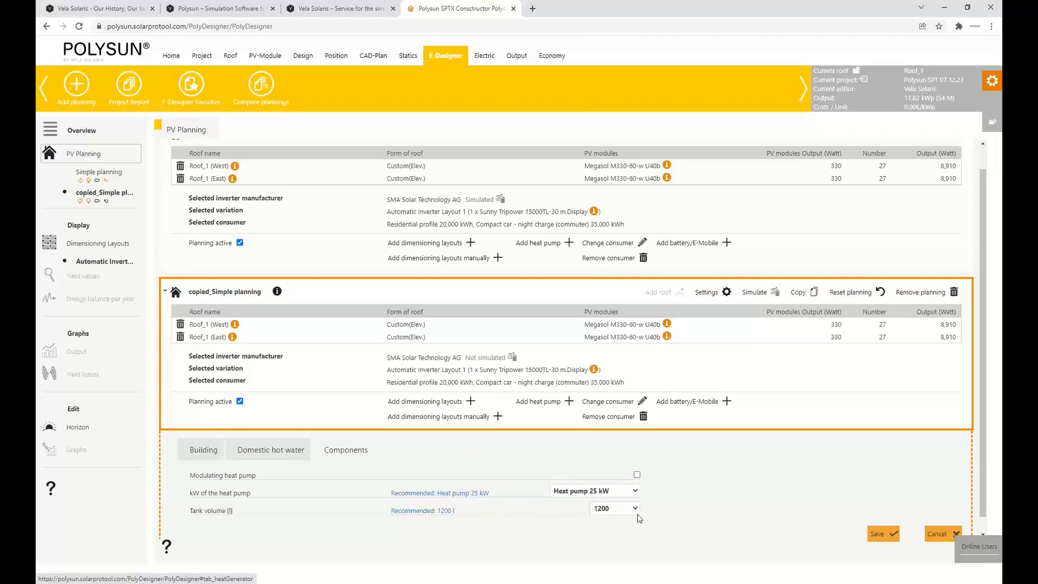
{"action": "left_click", "coordinate": [894, 535]}
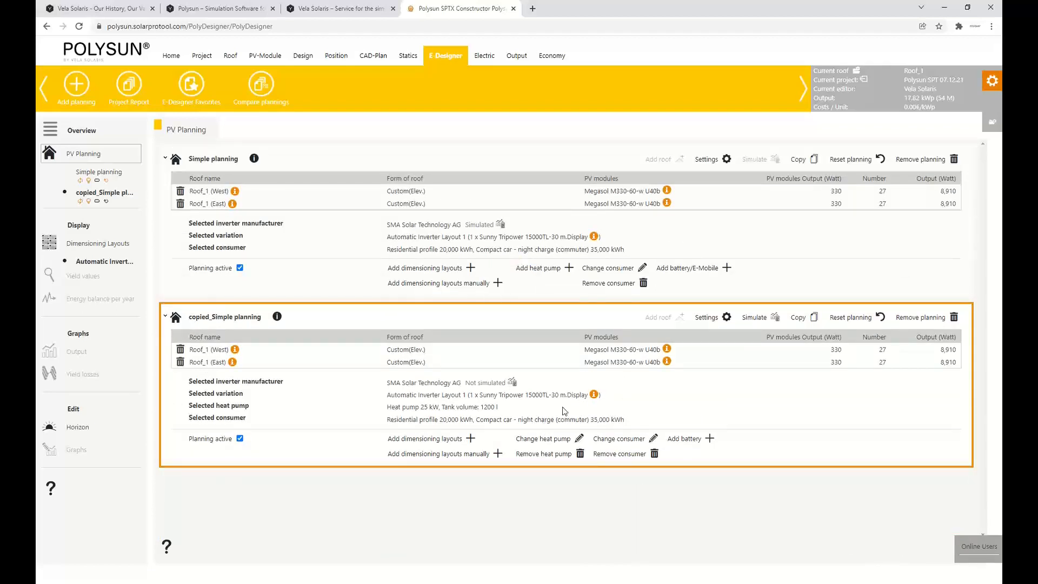
Simulate the copied planning and rename it "Planning including heat pump"
{"action": "left_click", "coordinate": [759, 319]}
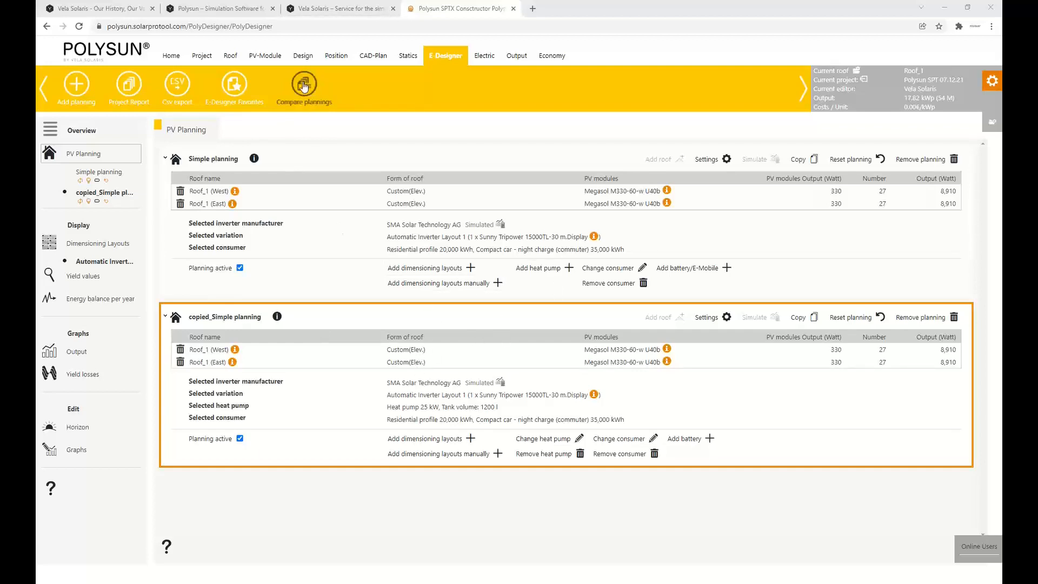
{"action": "left_click", "coordinate": [253, 319]}
{"action": "triple_click", "coordinate": [253, 319]}
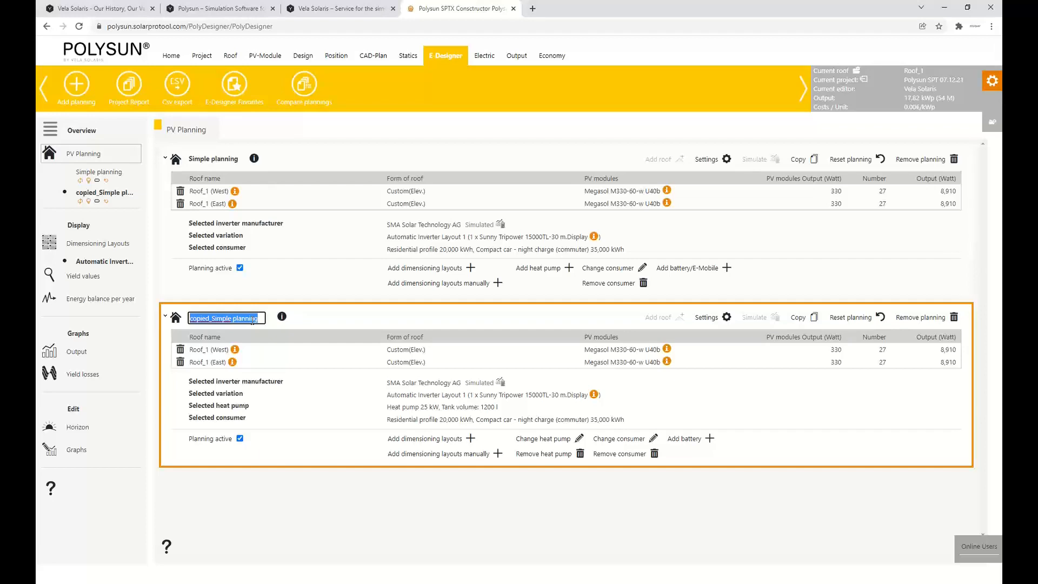
{"action": "type", "text": "Planning in"}
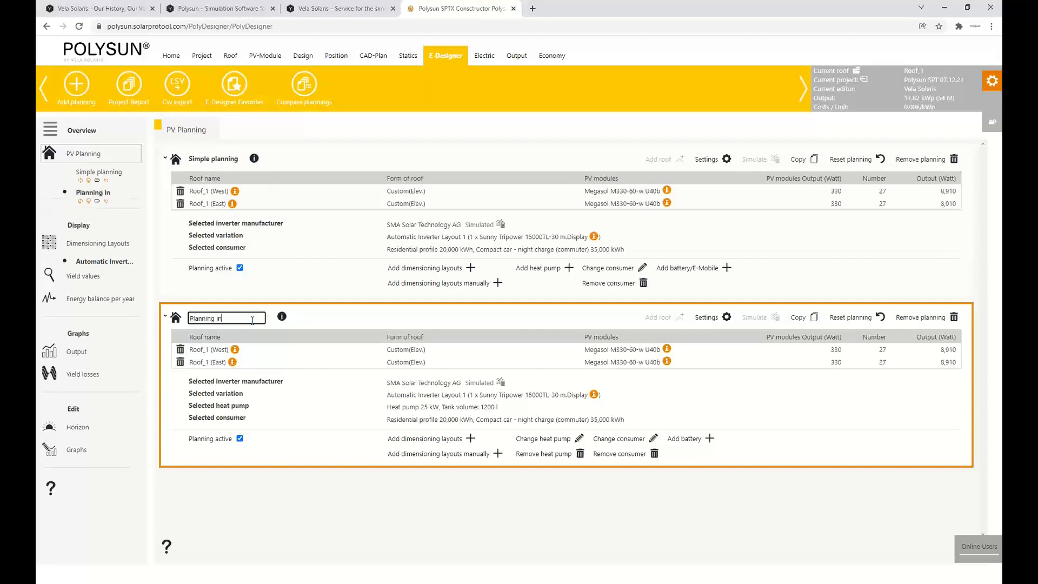
{"action": "type", "text": "cluding heat pump"}
{"action": "left_click", "coordinate": [361, 531]}
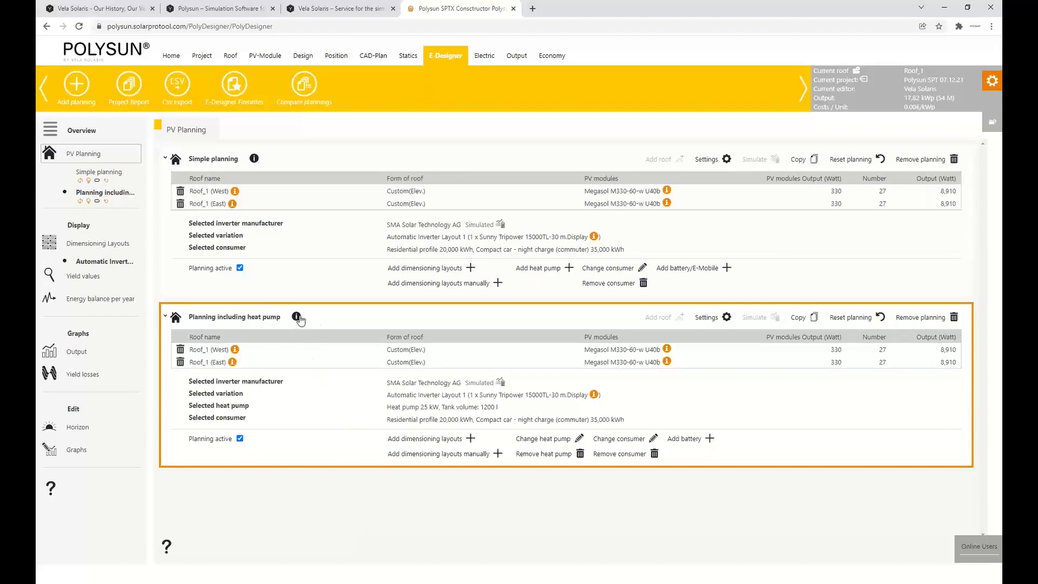
Examine the system overview of the heat pump planning, including its hydraulic diagram, PV roofs, consumers and power grid, and close it
{"action": "left_click", "coordinate": [296, 318]}
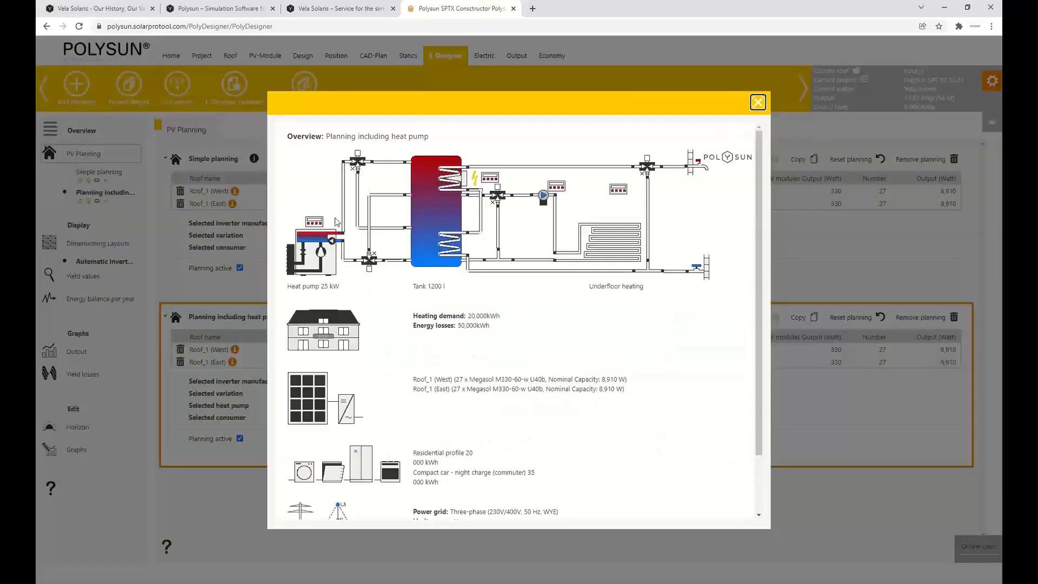
{"action": "scroll", "coordinate": [328, 324], "scroll_direction": "down", "scroll_amount": 2}
{"action": "scroll", "coordinate": [345, 376], "scroll_direction": "up", "scroll_amount": 2}
{"action": "scroll", "coordinate": [417, 325], "scroll_direction": "down", "scroll_amount": 2}
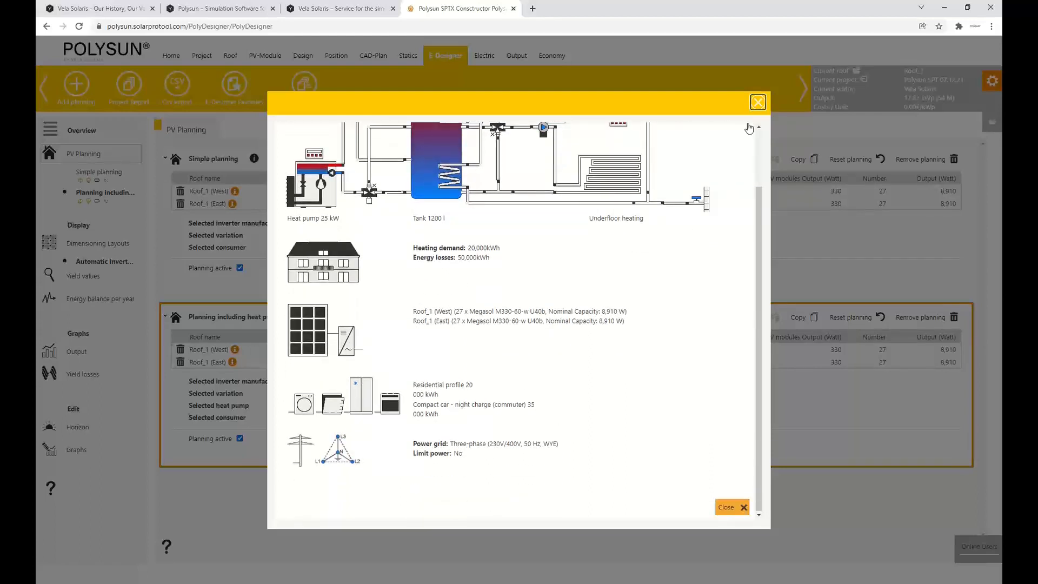
{"action": "left_click", "coordinate": [757, 103]}
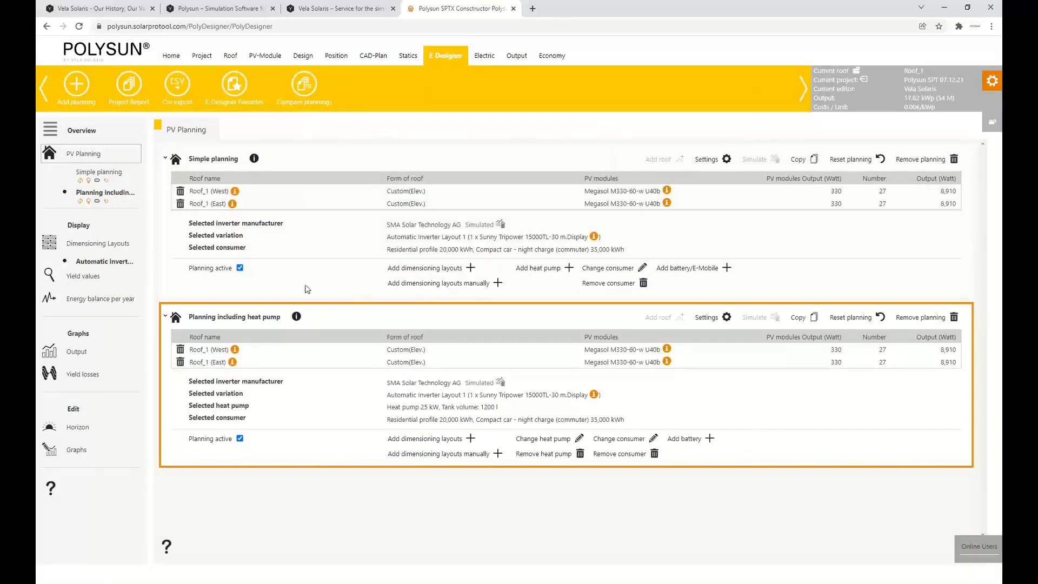
Compare Simple planning with Planning including heat pump and examine their monthly AC photovoltaic yields
{"action": "left_click", "coordinate": [312, 85]}
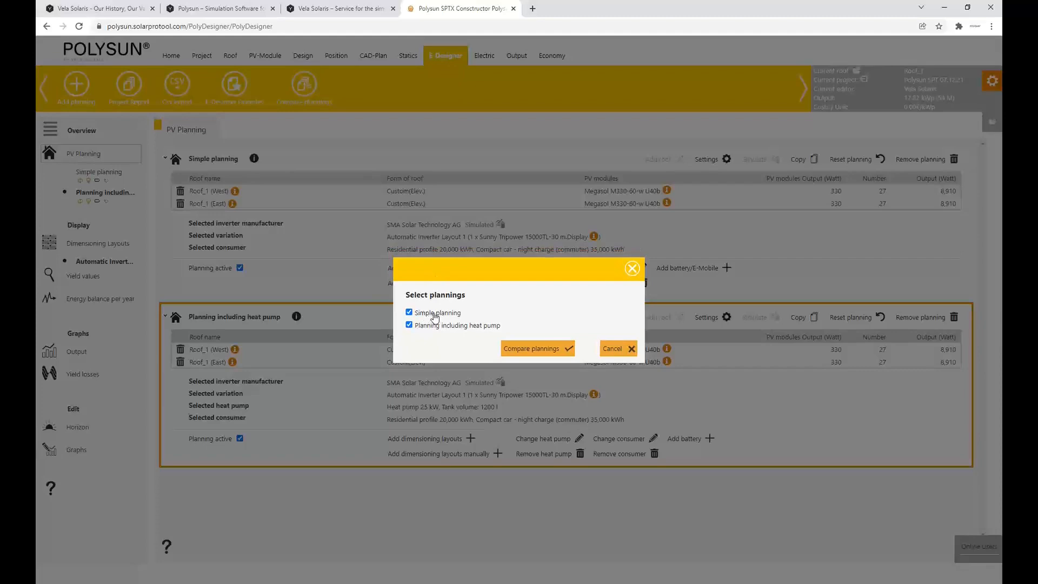
{"action": "left_click", "coordinate": [538, 349]}
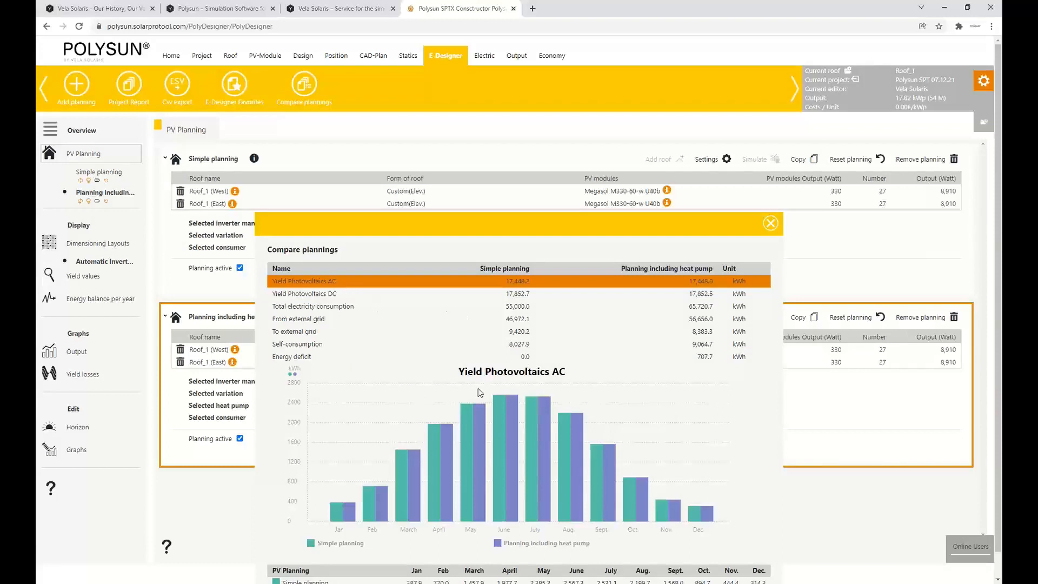
{"action": "scroll", "coordinate": [491, 380], "scroll_direction": "down", "scroll_amount": 1}
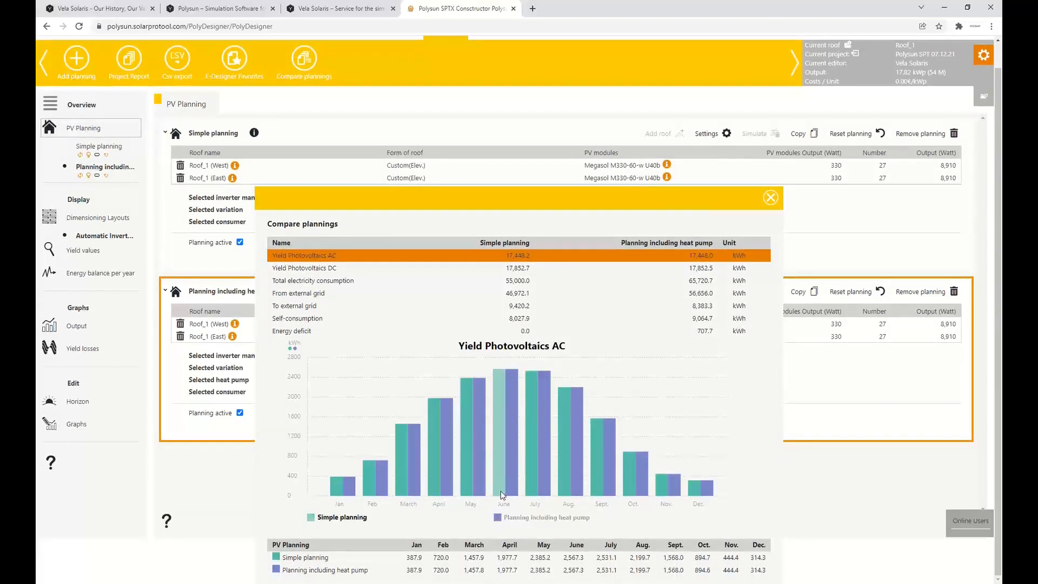
Compare the monthly total electricity consumption and self-consumption of both plannings, and close the comparison
{"action": "left_click", "coordinate": [355, 279]}
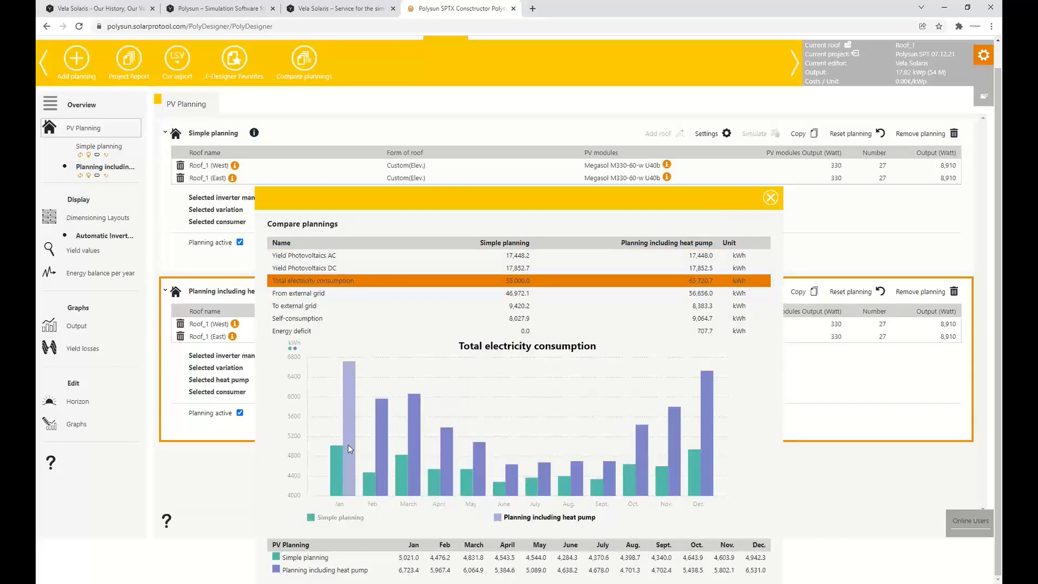
{"action": "mouse_move", "coordinate": [352, 403]}
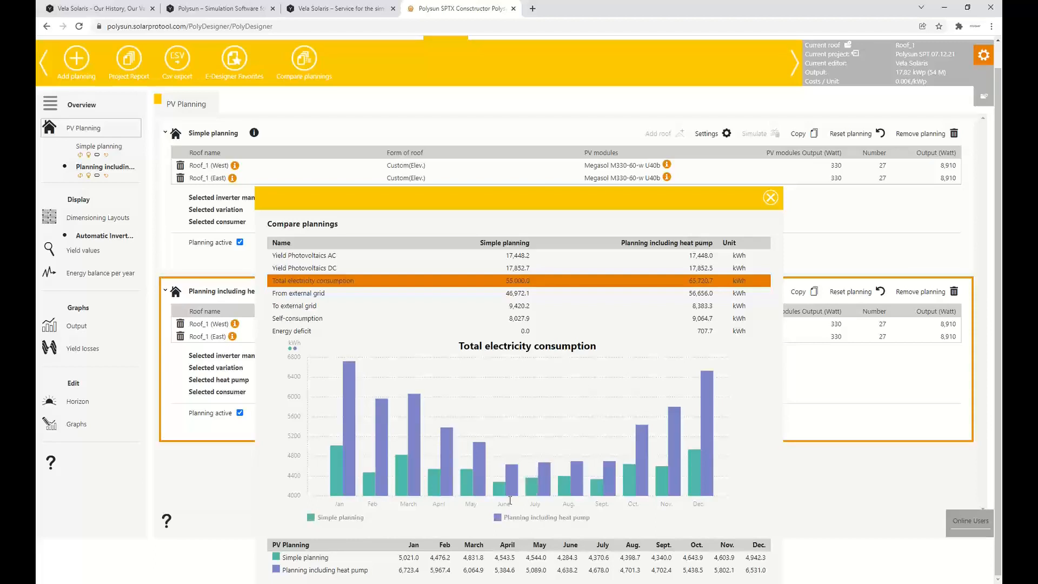
{"action": "left_click", "coordinate": [311, 320]}
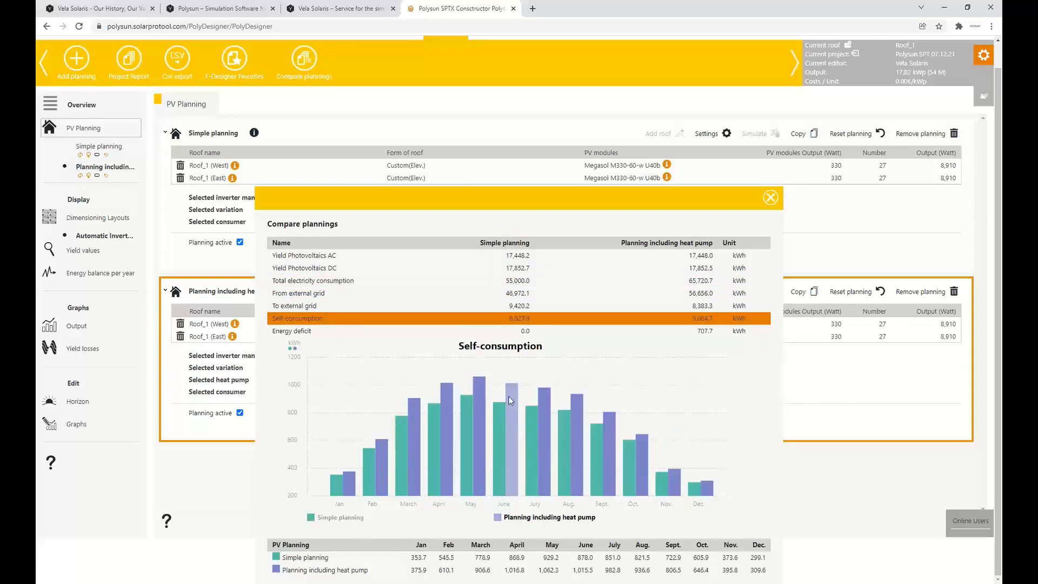
{"action": "mouse_move", "coordinate": [517, 407]}
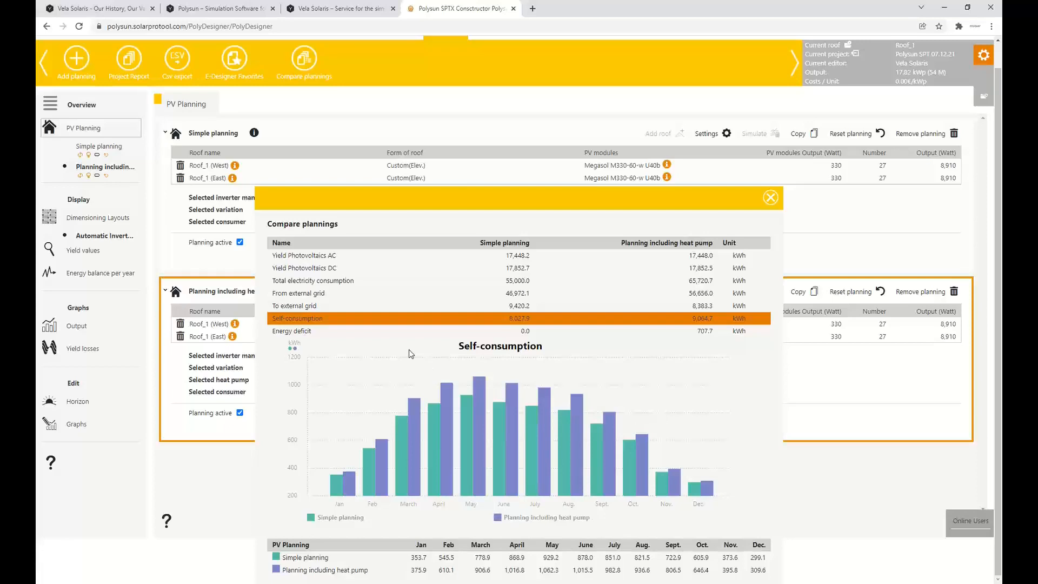
{"action": "left_click", "coordinate": [770, 201]}
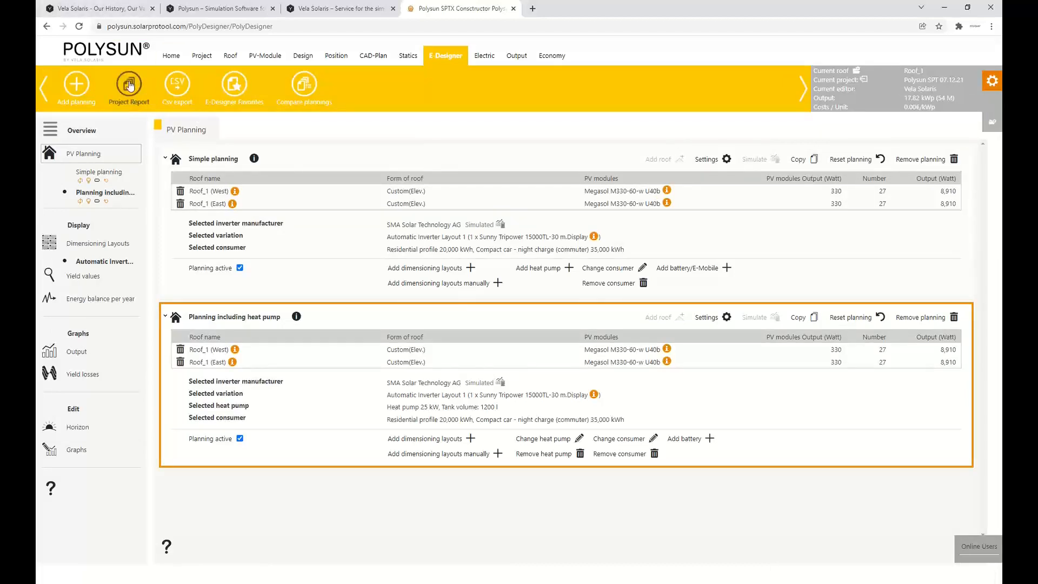
Generate the project report with the Simple Report preselection and open the resulting PDF
{"action": "left_click", "coordinate": [129, 85]}
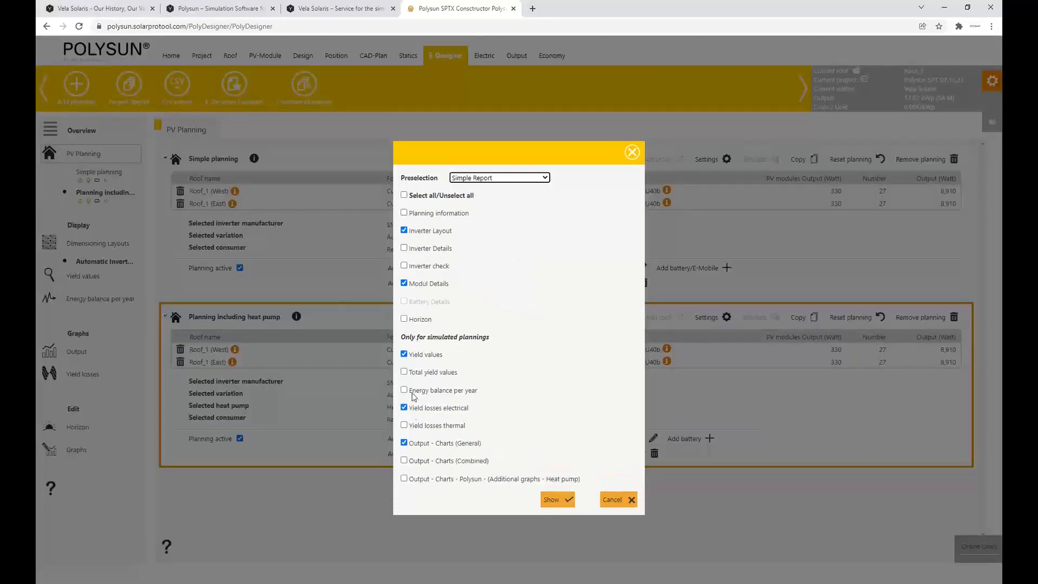
{"action": "left_click", "coordinate": [517, 181]}
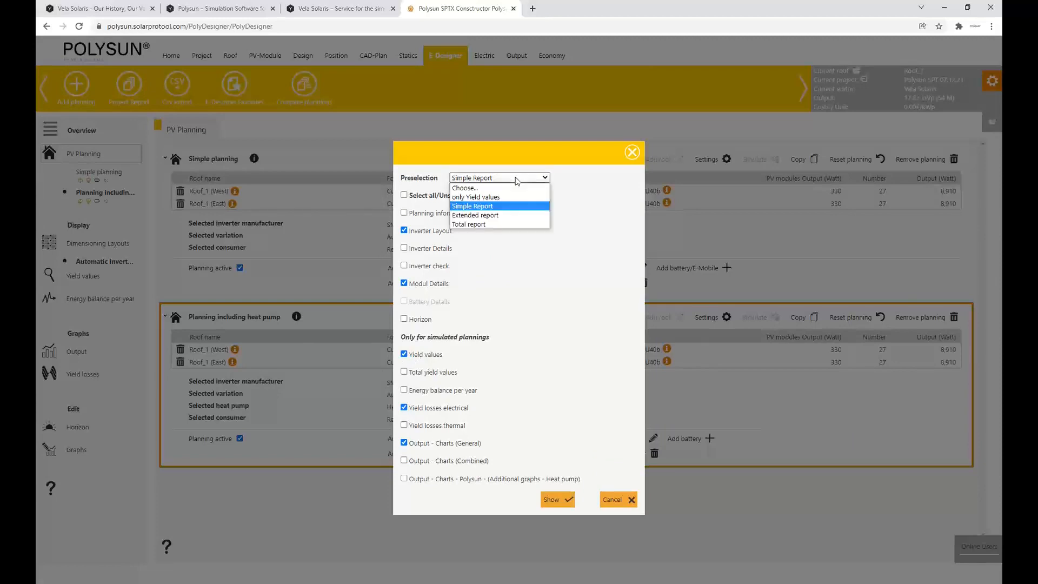
{"action": "left_click", "coordinate": [515, 178]}
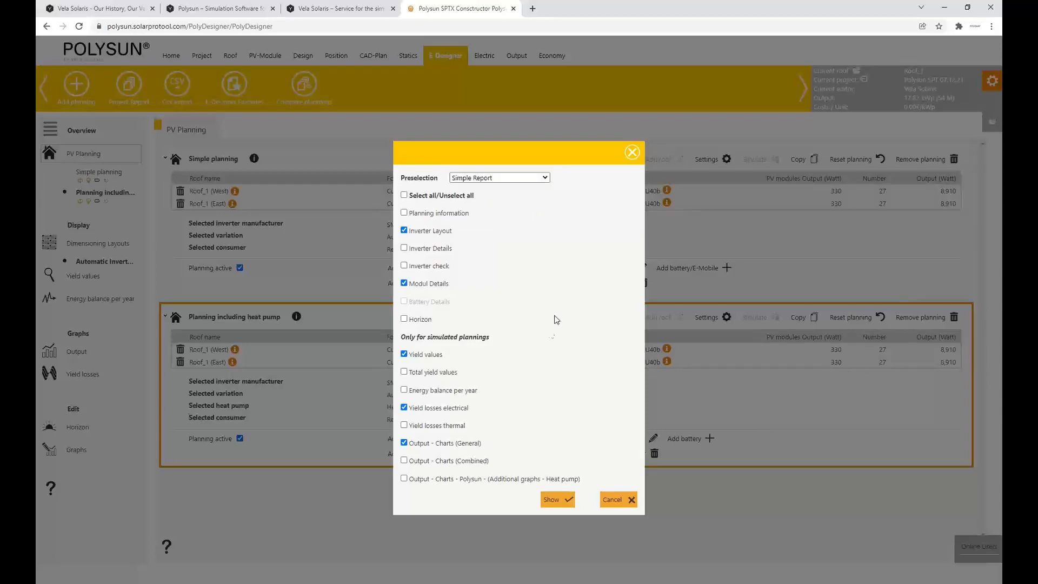
{"action": "left_click", "coordinate": [563, 500]}
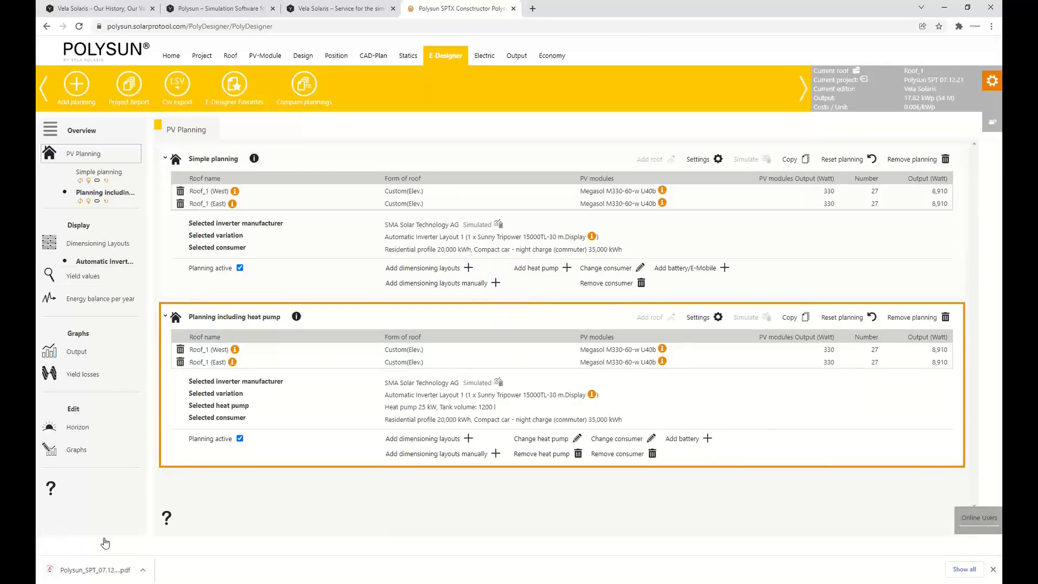
{"action": "left_click", "coordinate": [94, 571]}
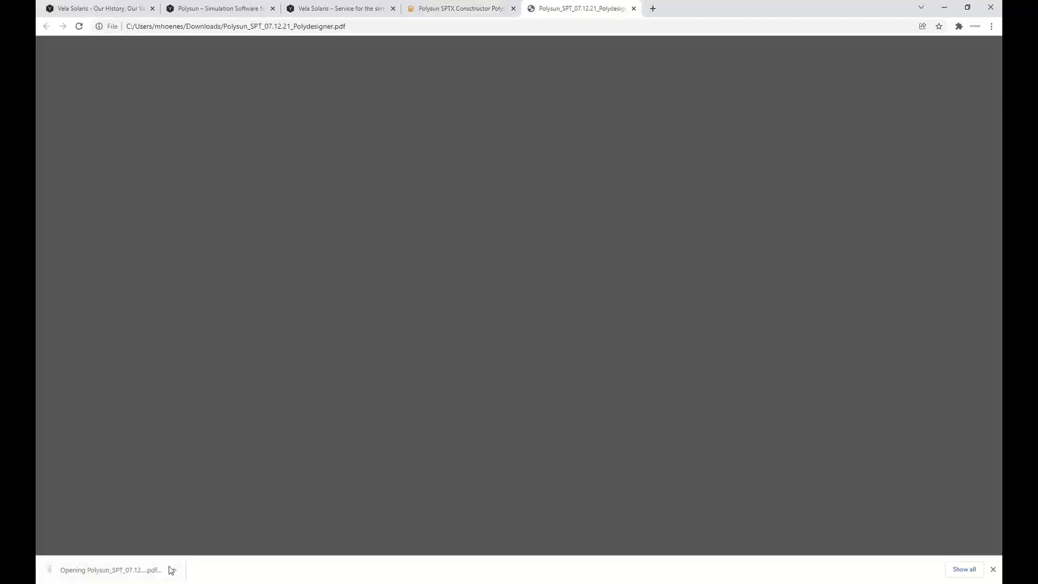
Examine the report's inverter layout, yield values, module details, electrical yield losses and monthly output charts, and close the PDF
{"action": "scroll", "coordinate": [544, 200], "scroll_direction": "down", "scroll_amount": 20}
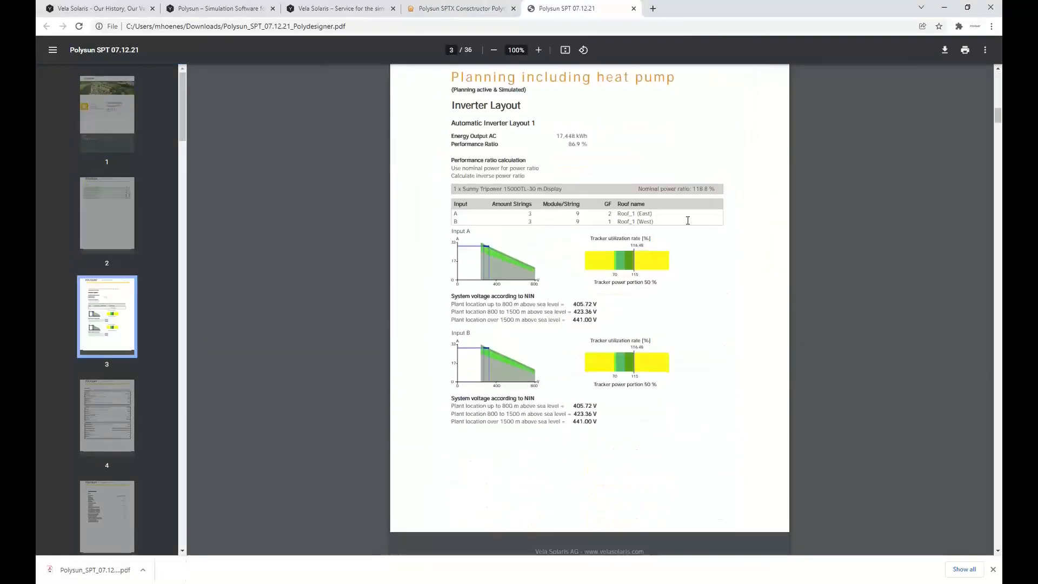
{"action": "scroll", "coordinate": [628, 162], "scroll_direction": "down", "scroll_amount": 10}
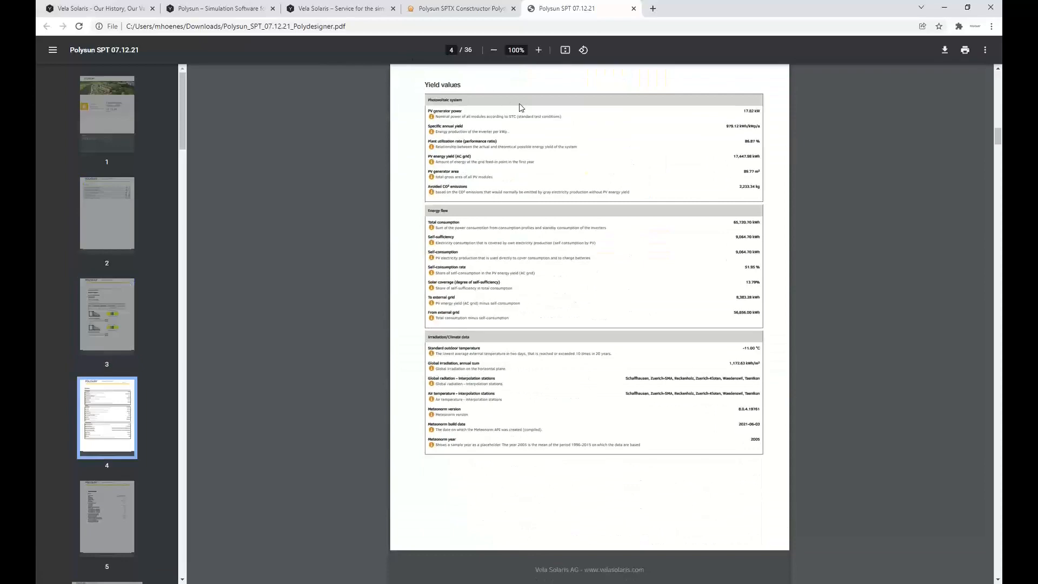
{"action": "scroll", "coordinate": [611, 278], "scroll_direction": "down", "scroll_amount": 10}
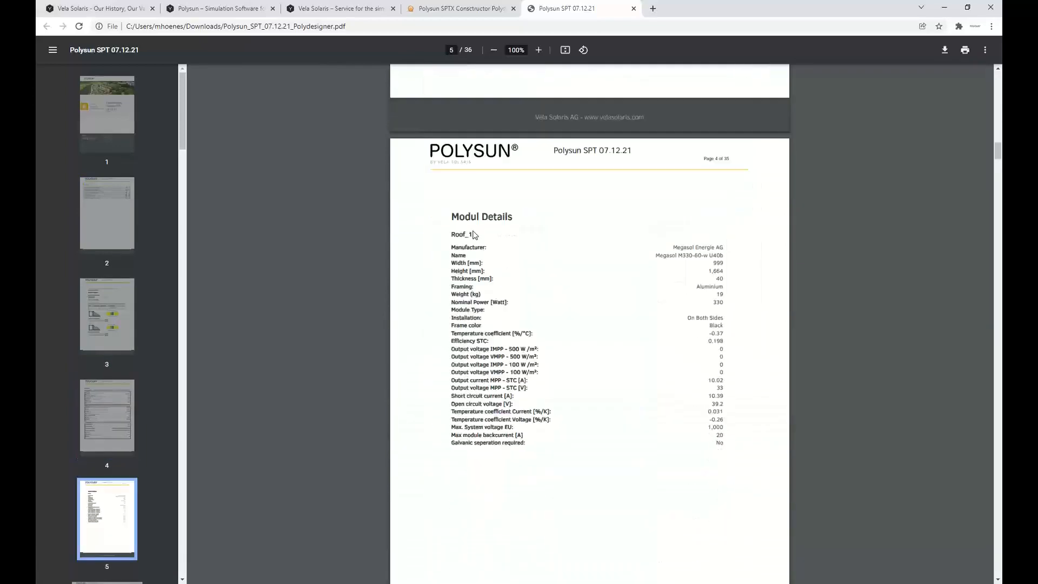
{"action": "scroll", "coordinate": [609, 280], "scroll_direction": "down", "scroll_amount": 3}
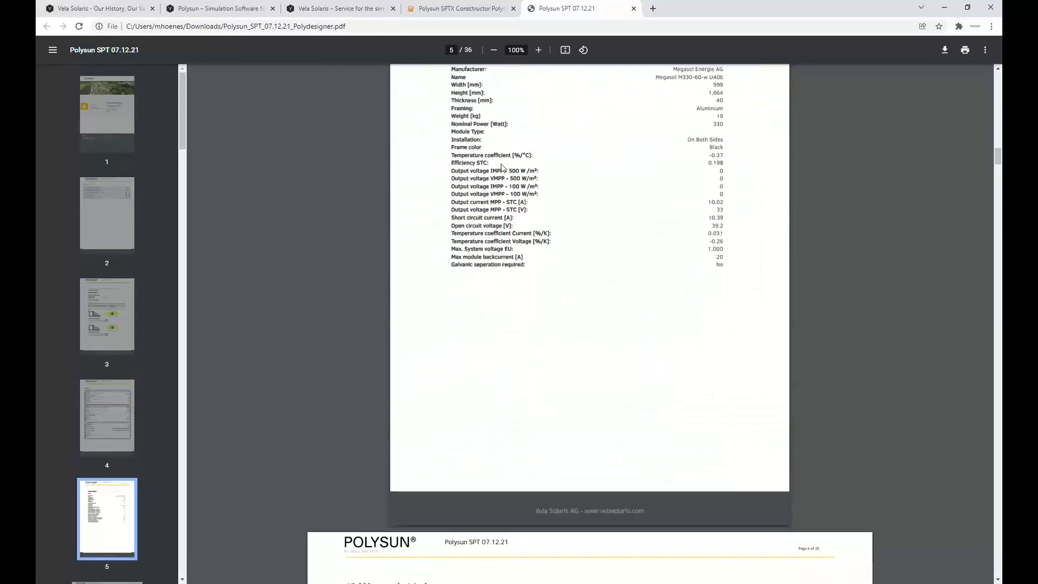
{"action": "scroll", "coordinate": [502, 168], "scroll_direction": "down", "scroll_amount": 7}
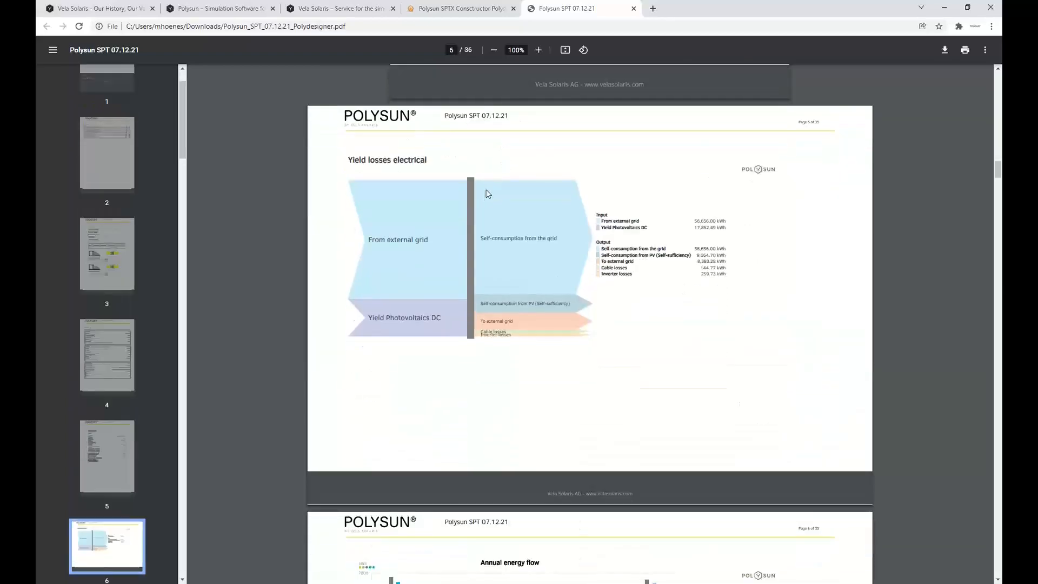
{"action": "scroll", "coordinate": [459, 227], "scroll_direction": "up", "scroll_amount": 2}
{"action": "scroll", "coordinate": [457, 229], "scroll_direction": "up", "scroll_amount": 10}
{"action": "scroll", "coordinate": [458, 228], "scroll_direction": "down", "scroll_amount": 12}
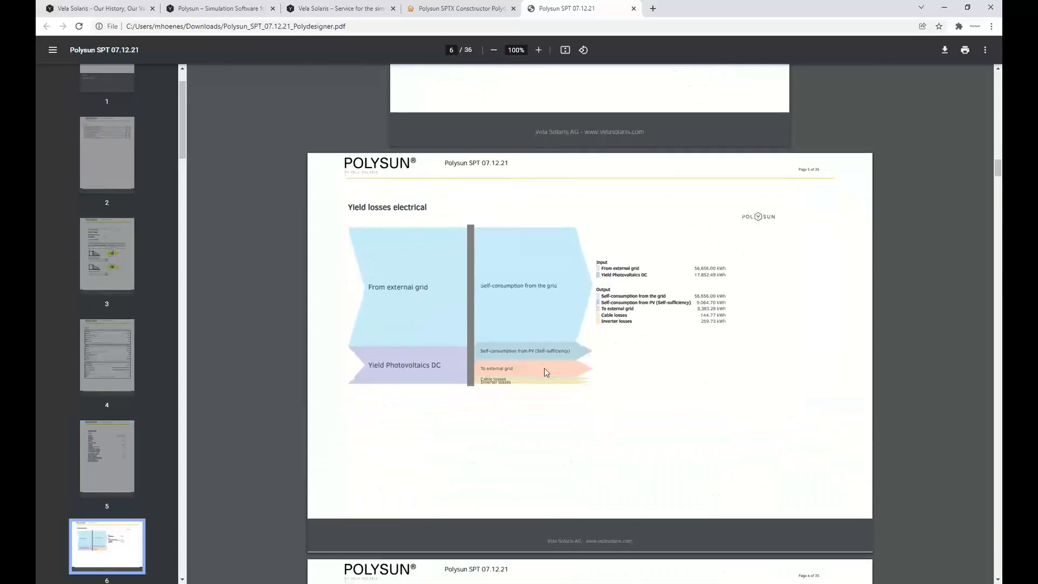
{"action": "scroll", "coordinate": [546, 372], "scroll_direction": "down", "scroll_amount": 7}
{"action": "scroll", "coordinate": [546, 372], "scroll_direction": "down", "scroll_amount": 20}
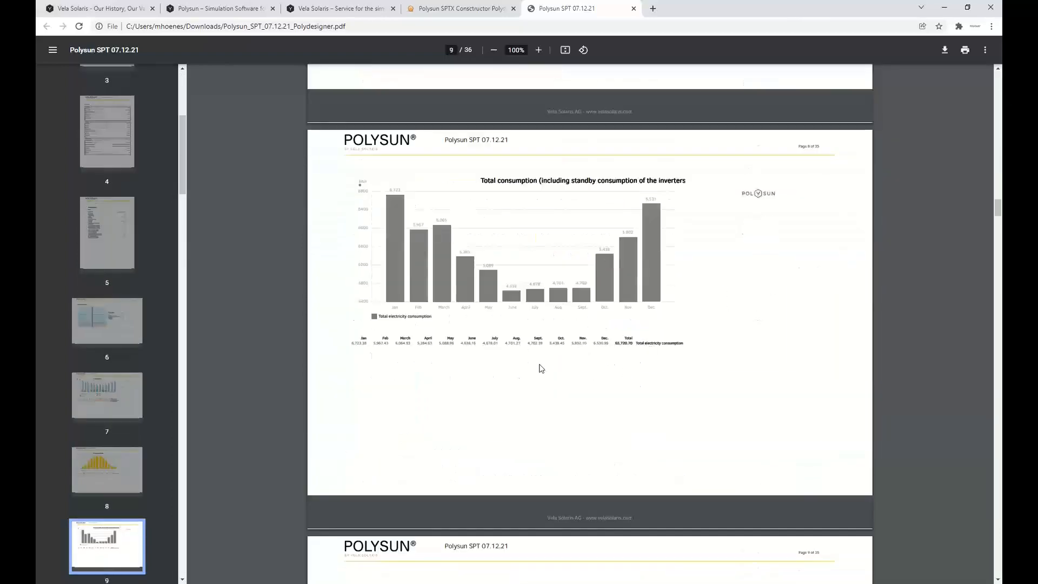
{"action": "scroll", "coordinate": [525, 406], "scroll_direction": "down", "scroll_amount": 20}
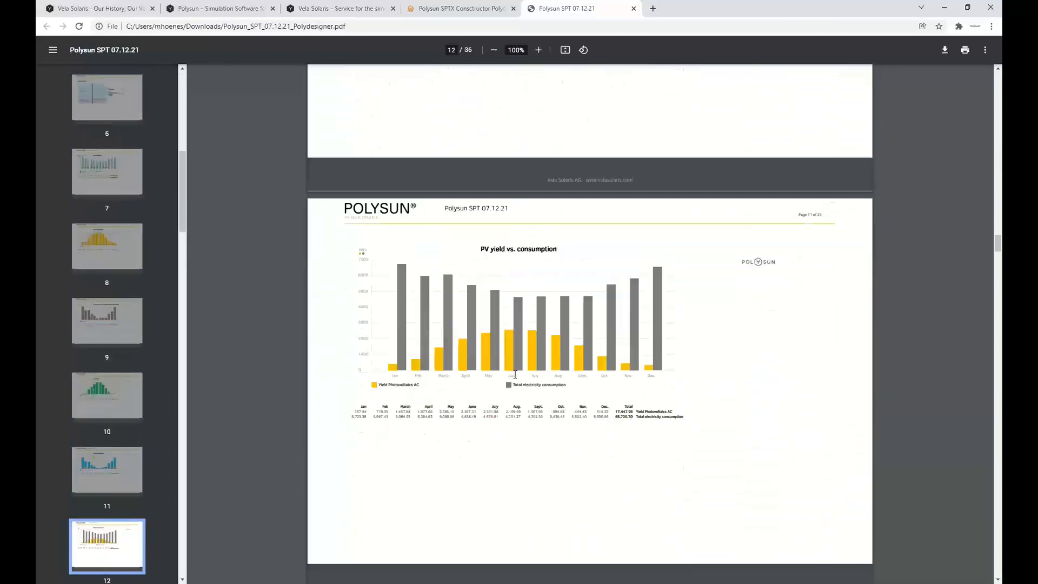
{"action": "scroll", "coordinate": [542, 362], "scroll_direction": "down", "scroll_amount": 15}
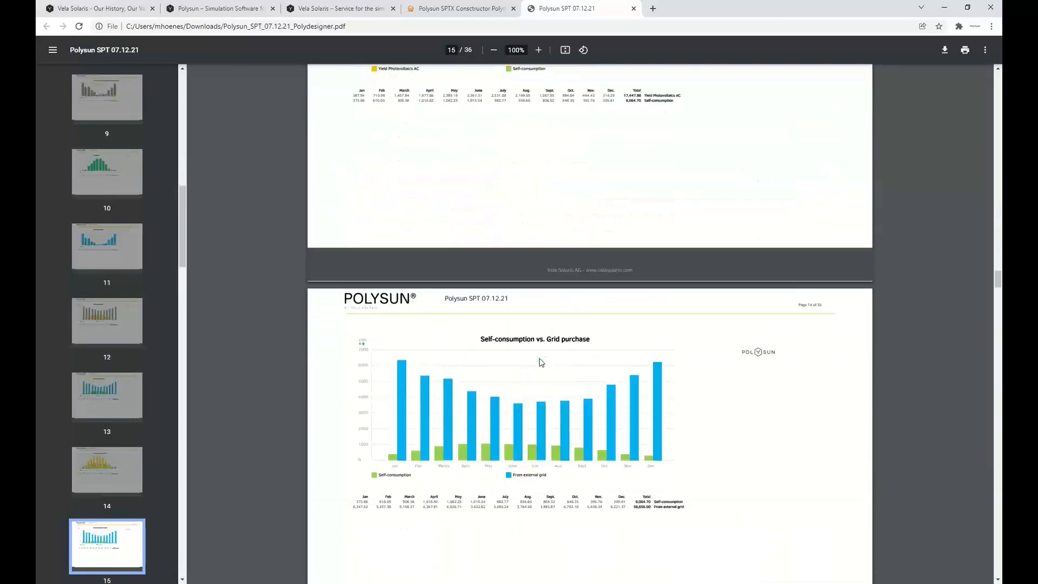
{"action": "left_click", "coordinate": [445, 6]}
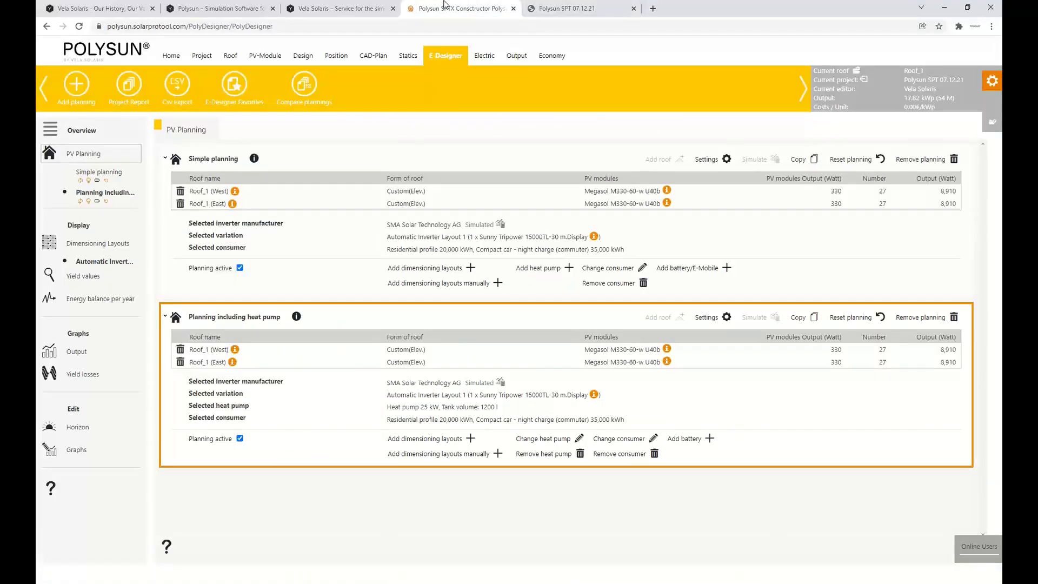
{"action": "left_click", "coordinate": [633, 9]}
View the technical data of the Megasol M330-60-w U40b module on Roof_1 (West) in the heat pump planning, and close it
{"action": "left_click", "coordinate": [667, 349]}
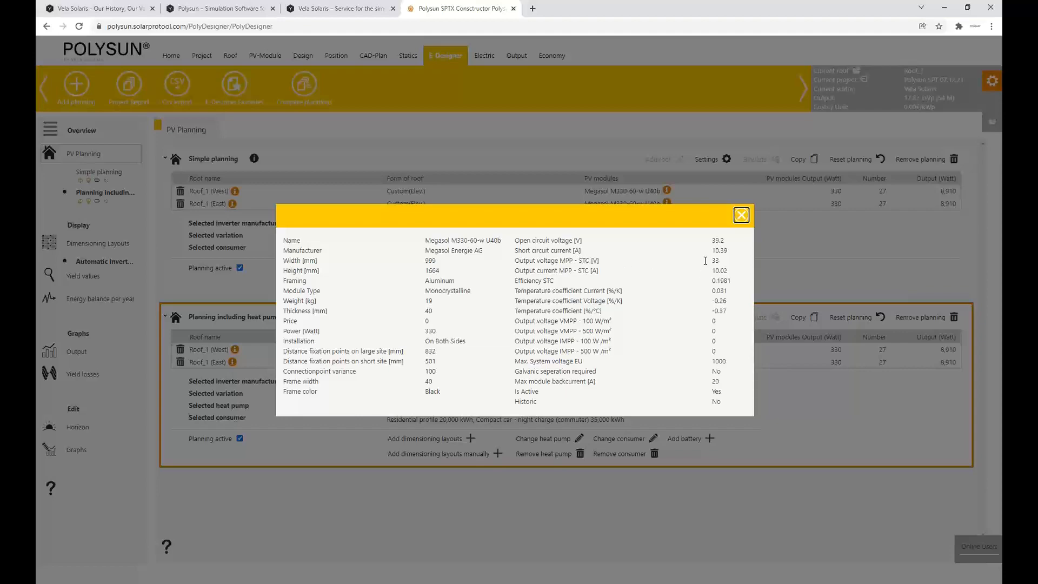
{"action": "left_click", "coordinate": [744, 220]}
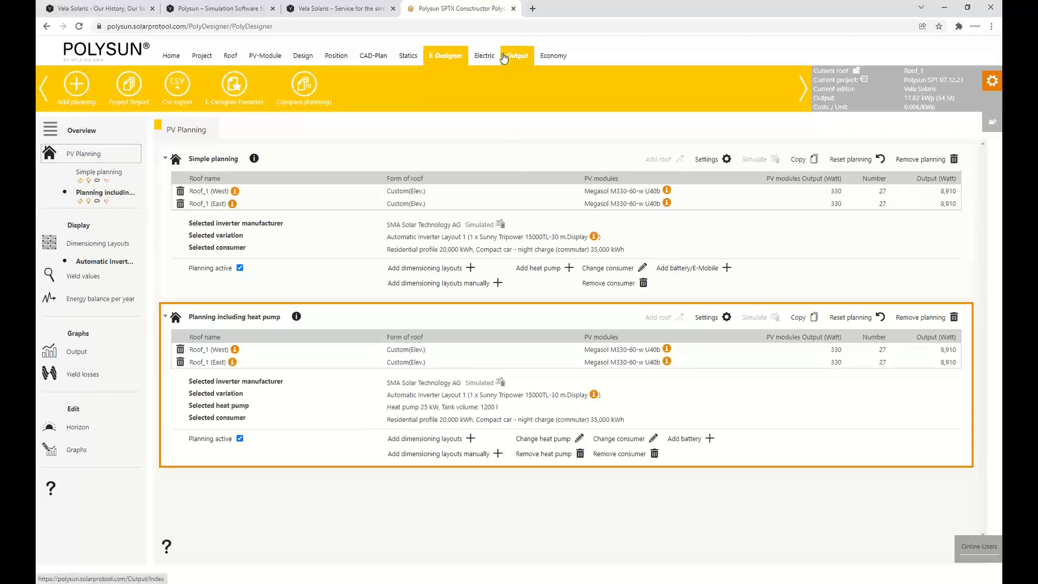
Load the E-Designer data of Planning including heat pump into the economic analysis and calculate the economy results
{"action": "left_click", "coordinate": [564, 61]}
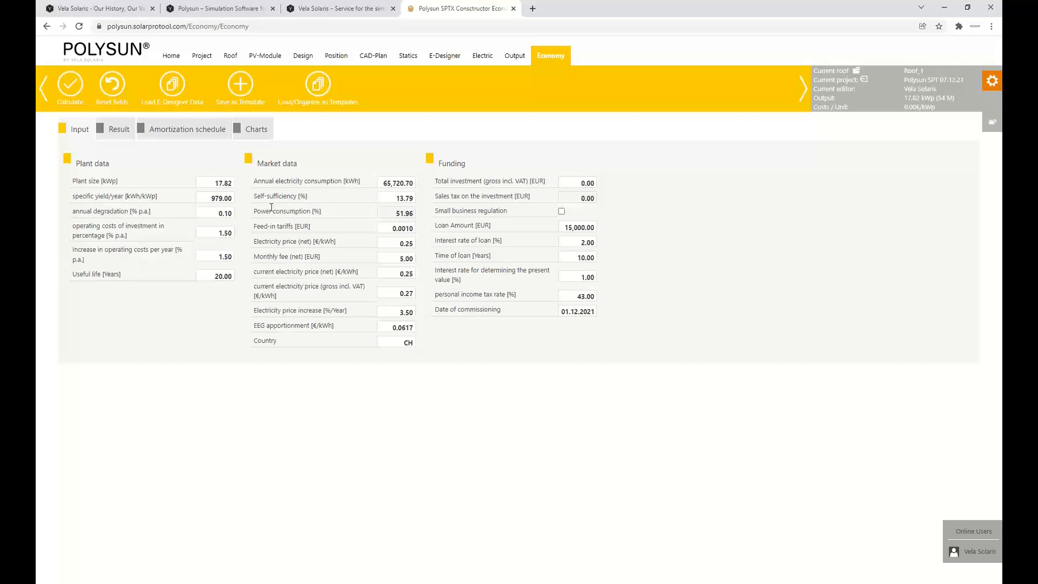
{"action": "left_click", "coordinate": [173, 82]}
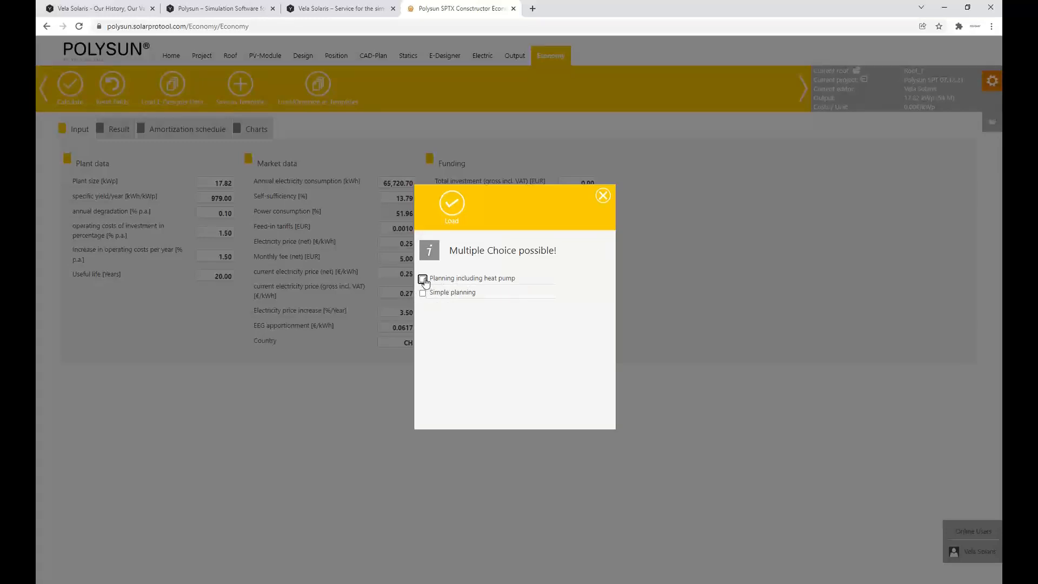
{"action": "left_click", "coordinate": [423, 279]}
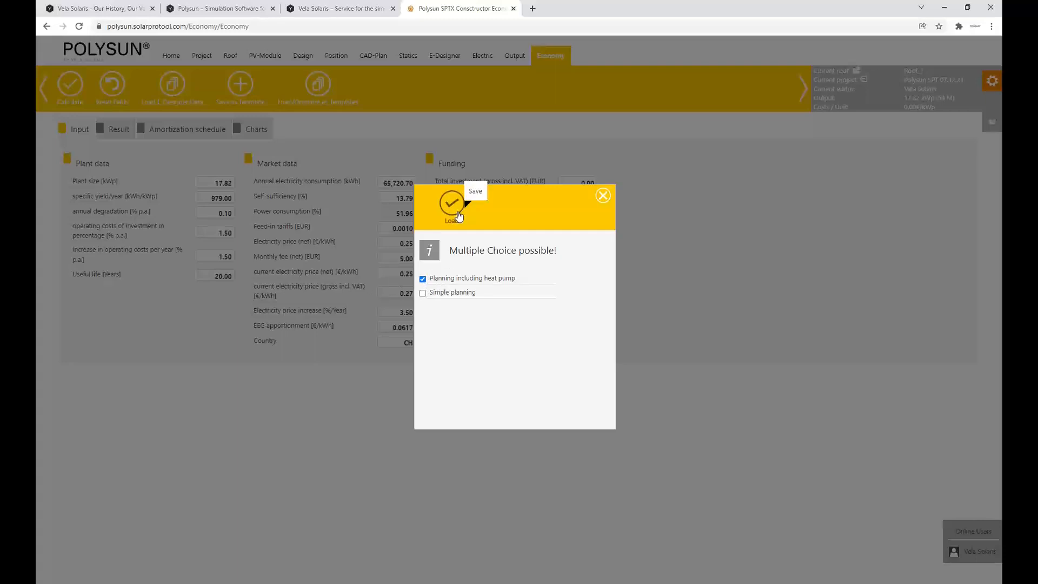
{"action": "left_click", "coordinate": [457, 214]}
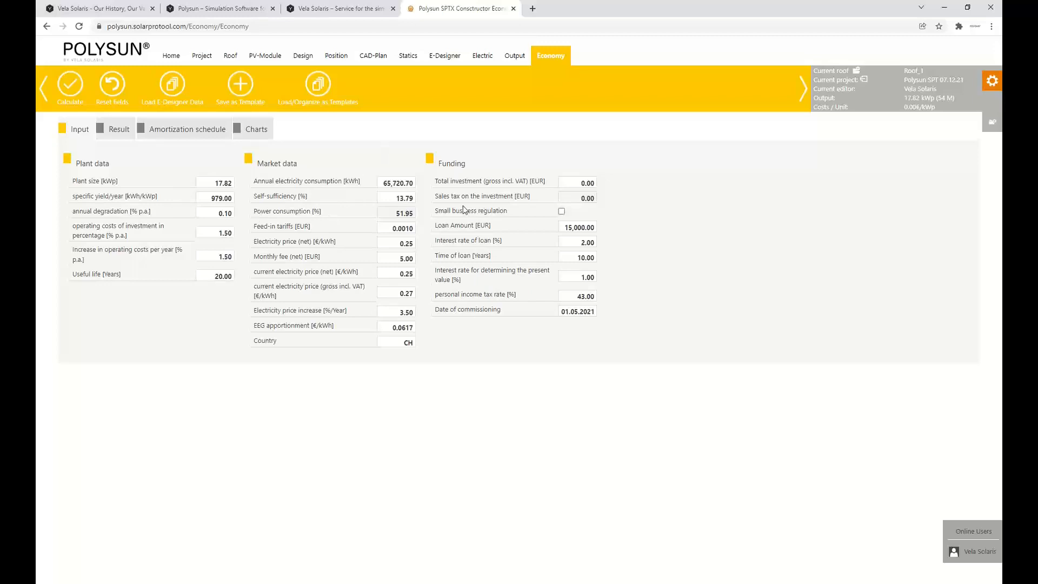
{"action": "left_click", "coordinate": [71, 84]}
Examine the economy charts, the amortization schedule and the result values of the calculation
{"action": "left_click", "coordinate": [256, 134]}
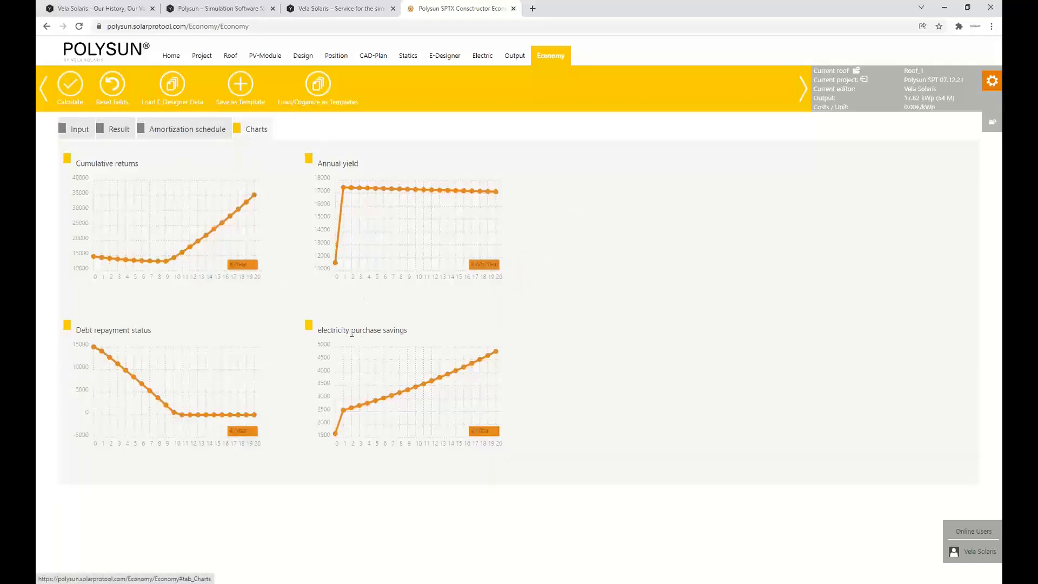
{"action": "left_click", "coordinate": [178, 132]}
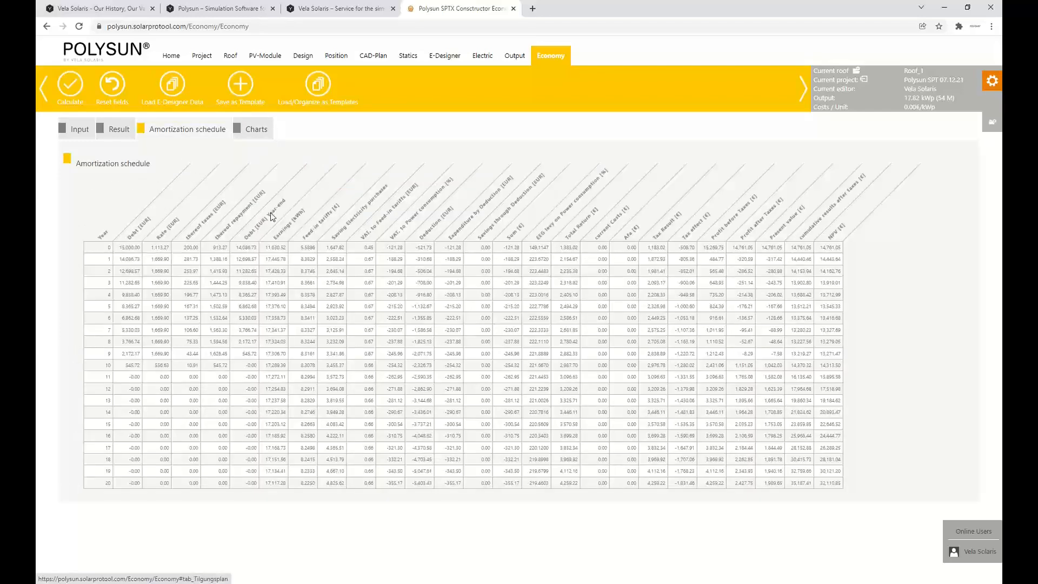
{"action": "left_click", "coordinate": [120, 138]}
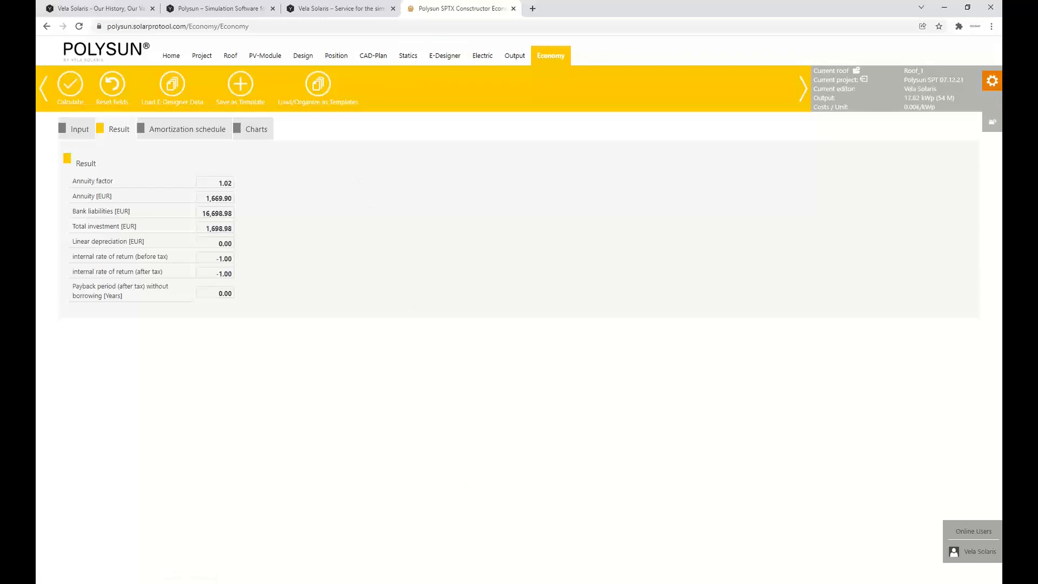
{"action": "left_click", "coordinate": [497, 583]}
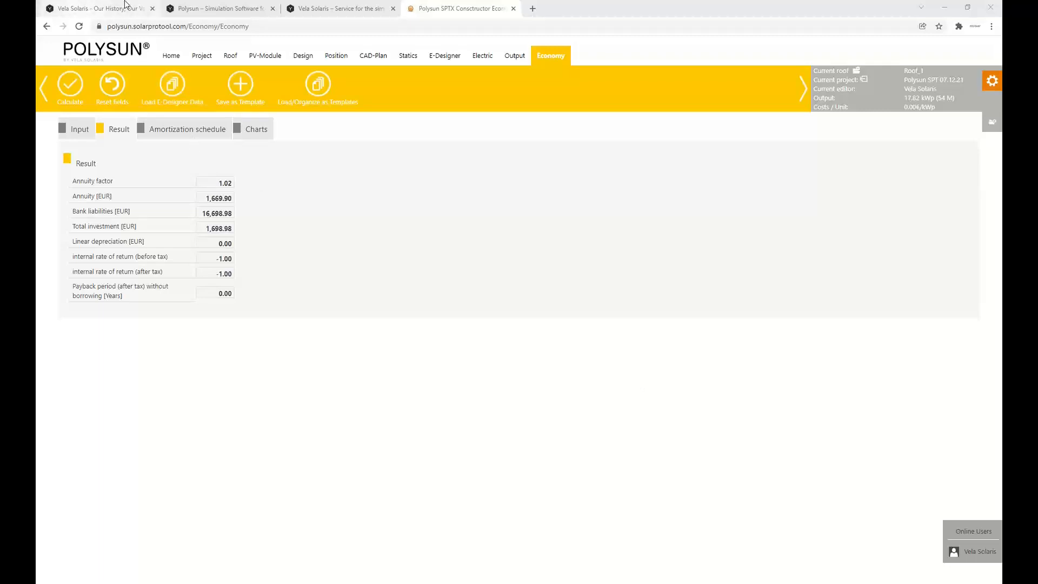
Switch to the Vela Solaris website and open the product page of the free Polysun SPT trial version
{"action": "left_click", "coordinate": [93, 9]}
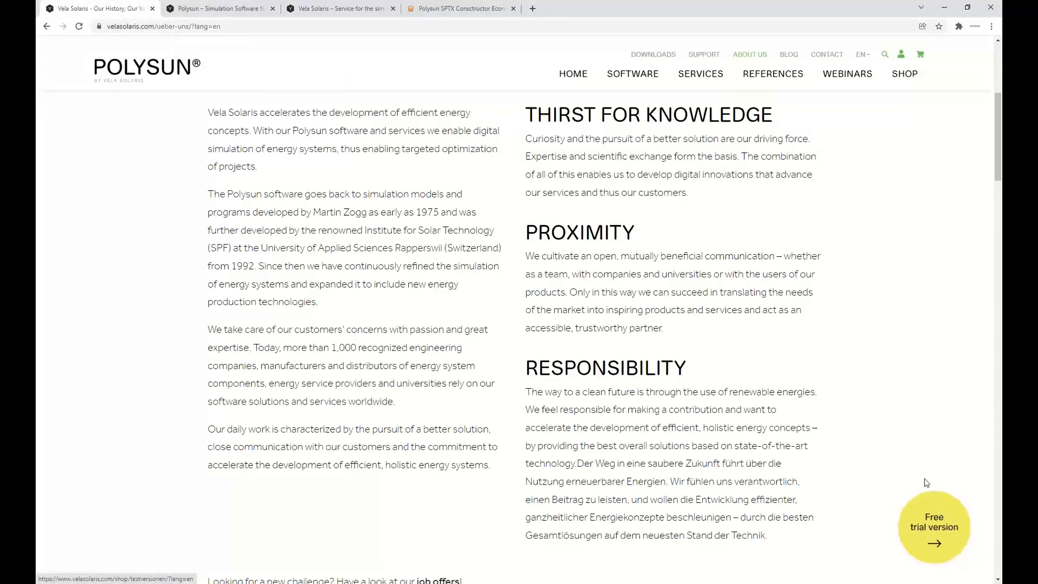
{"action": "scroll", "coordinate": [552, 401], "scroll_direction": "up", "scroll_amount": 5}
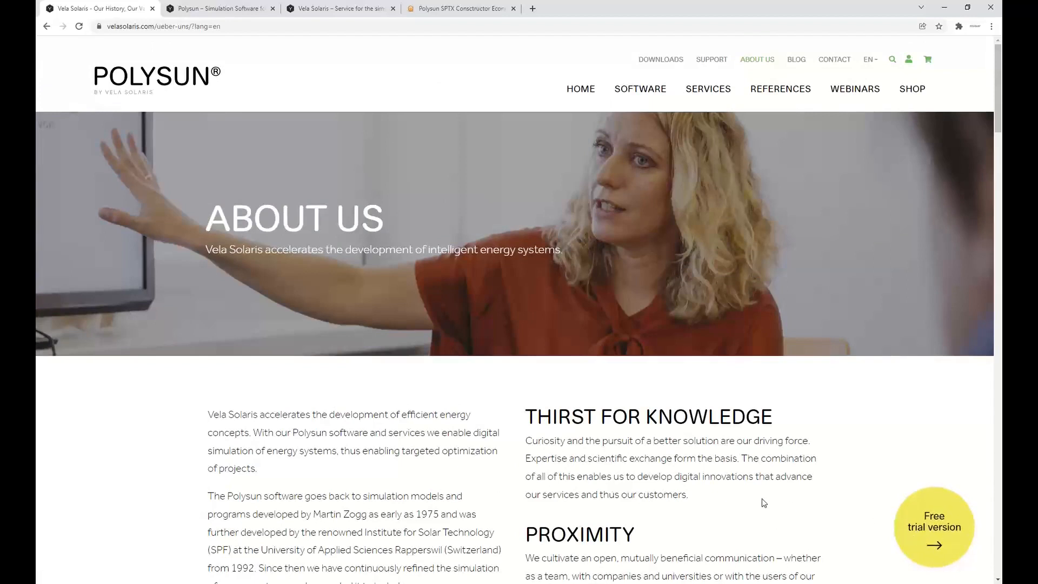
{"action": "left_click", "coordinate": [928, 534]}
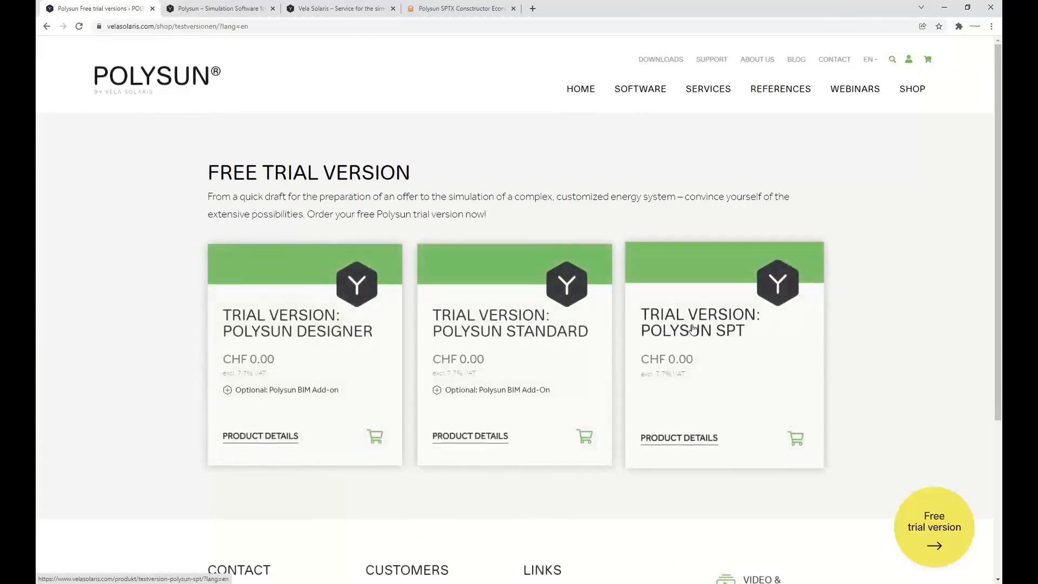
{"action": "scroll", "coordinate": [724, 327], "scroll_direction": "down", "scroll_amount": 1}
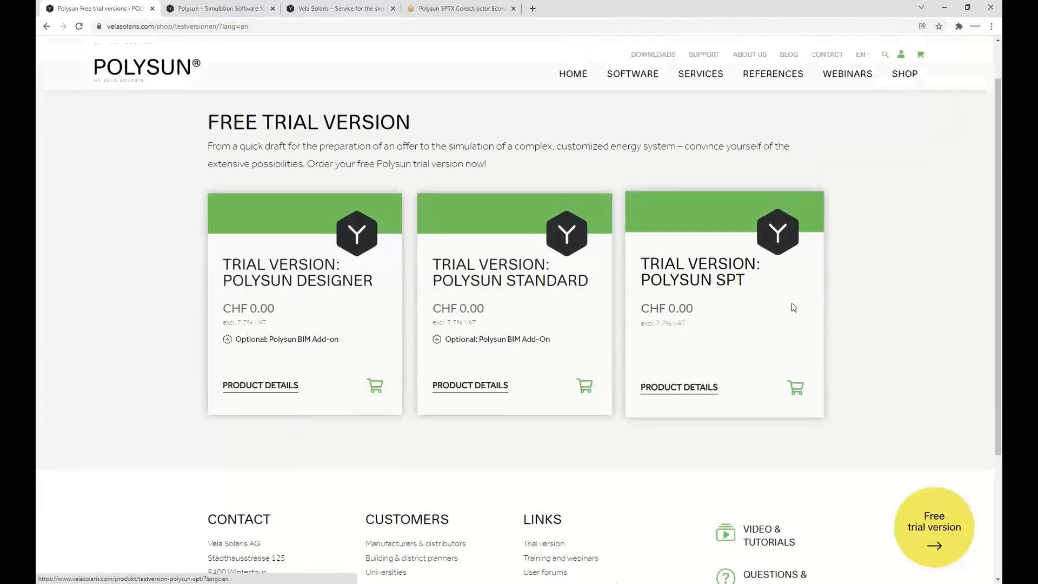
{"action": "left_click", "coordinate": [676, 280]}
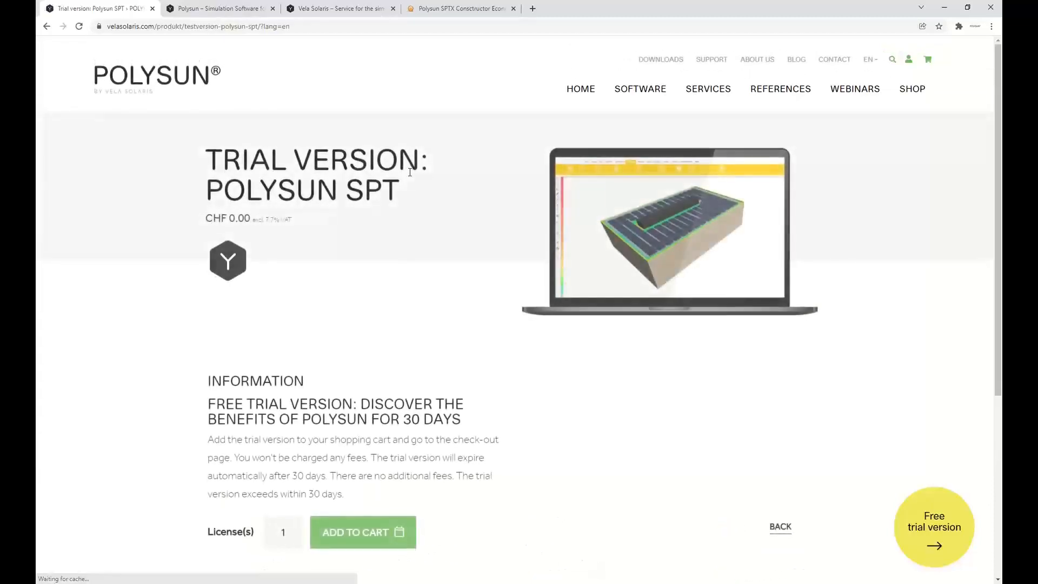
Read the Polysun SPT trial version's information and return to the economy results in the Polysun web application
{"action": "scroll", "coordinate": [269, 238], "scroll_direction": "down", "scroll_amount": 3}
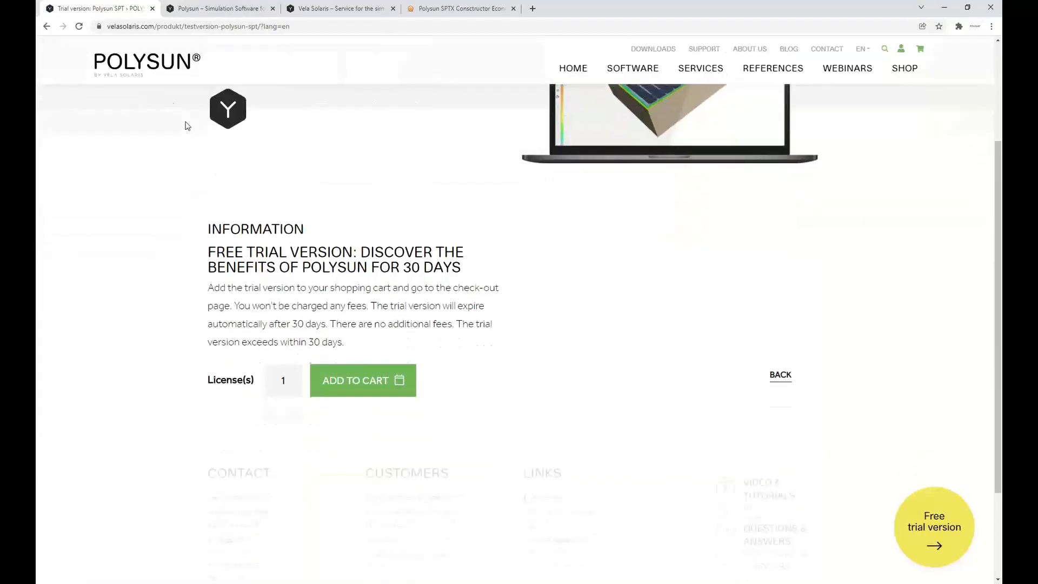
{"action": "scroll", "coordinate": [422, 207], "scroll_direction": "up", "scroll_amount": 2}
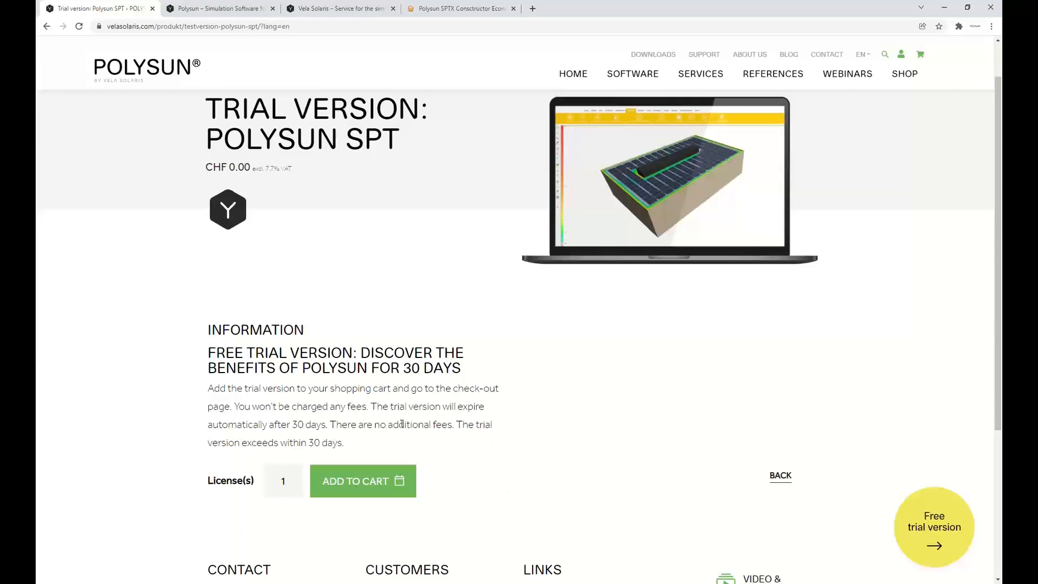
{"action": "scroll", "coordinate": [402, 424], "scroll_direction": "down", "scroll_amount": 2}
{"action": "scroll", "coordinate": [470, 407], "scroll_direction": "up", "scroll_amount": 2}
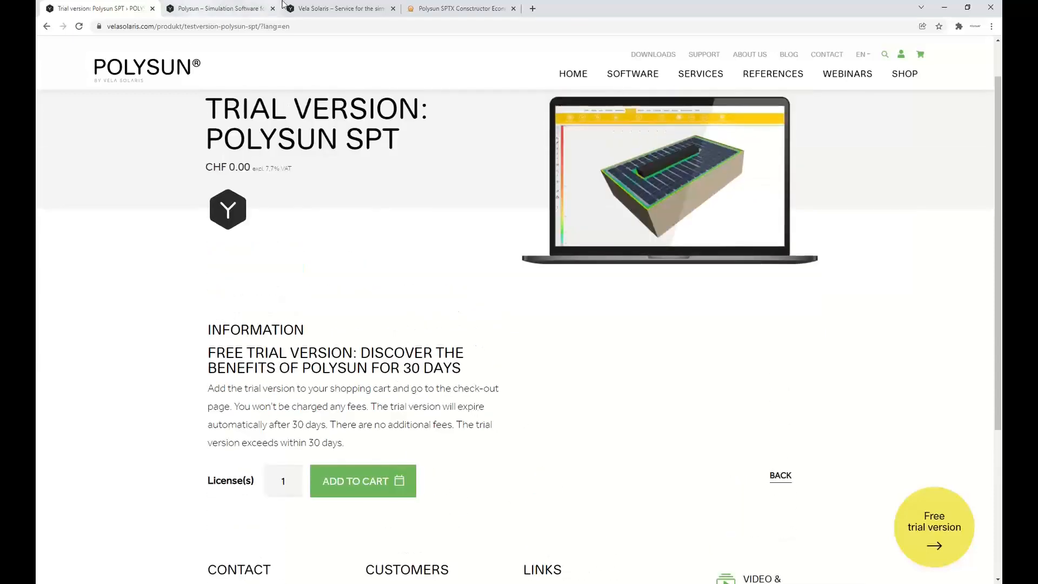
{"action": "left_click", "coordinate": [439, 8]}
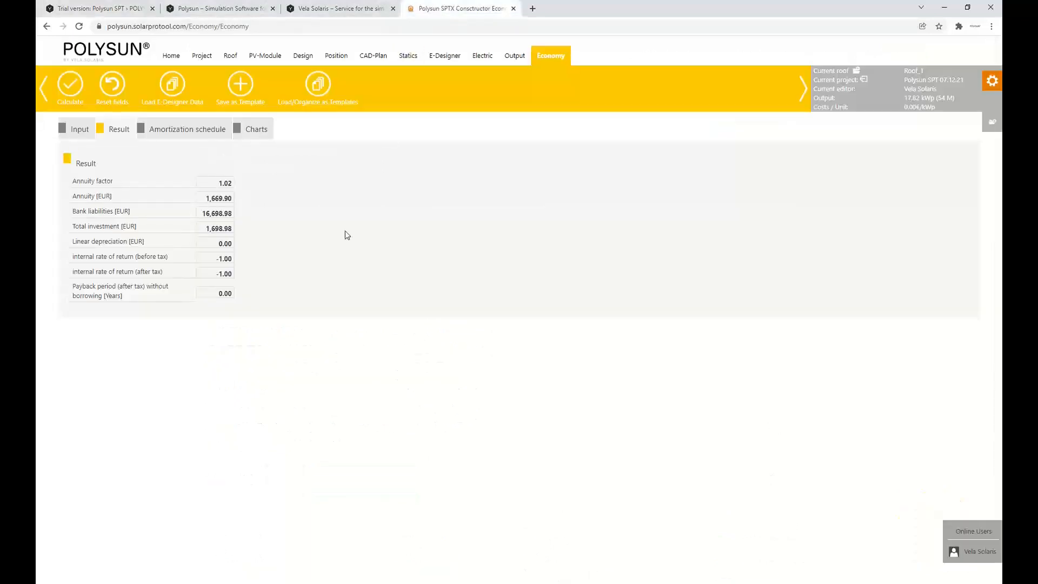
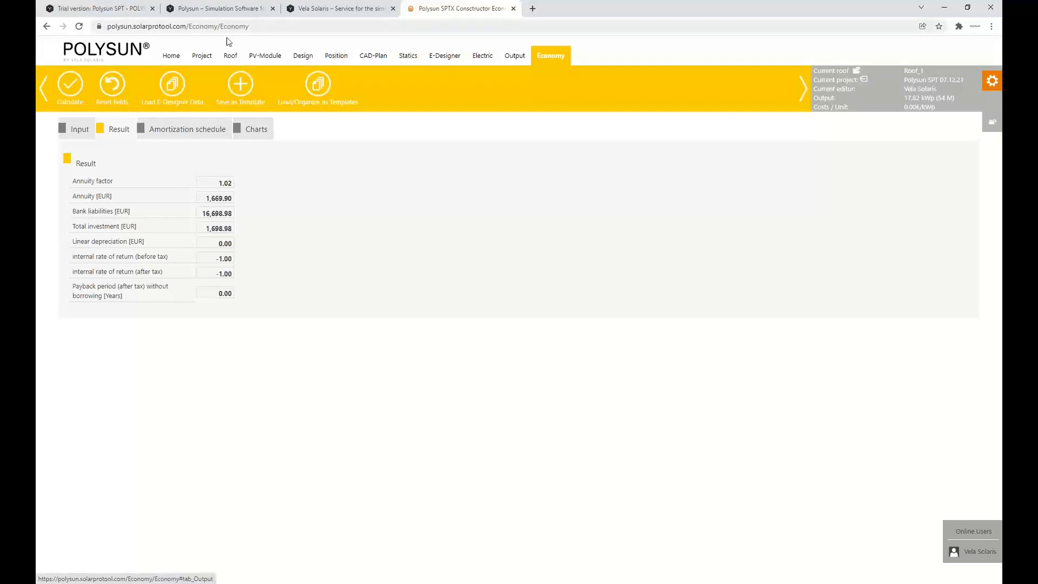
Create a new roof titled Tower in the project's area and open it as the current roof
{"action": "left_click", "coordinate": [231, 56]}
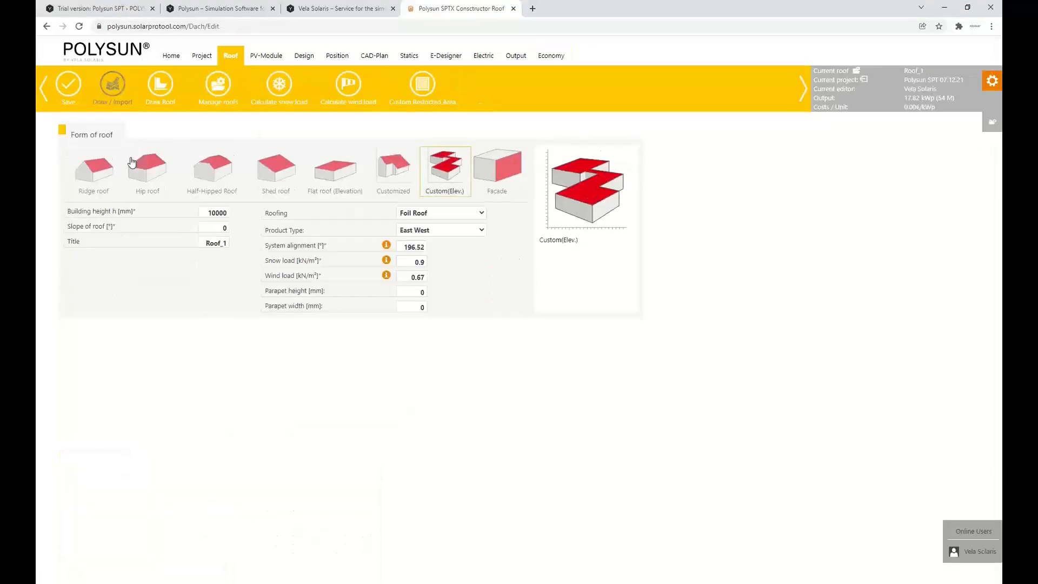
{"action": "left_click", "coordinate": [218, 92]}
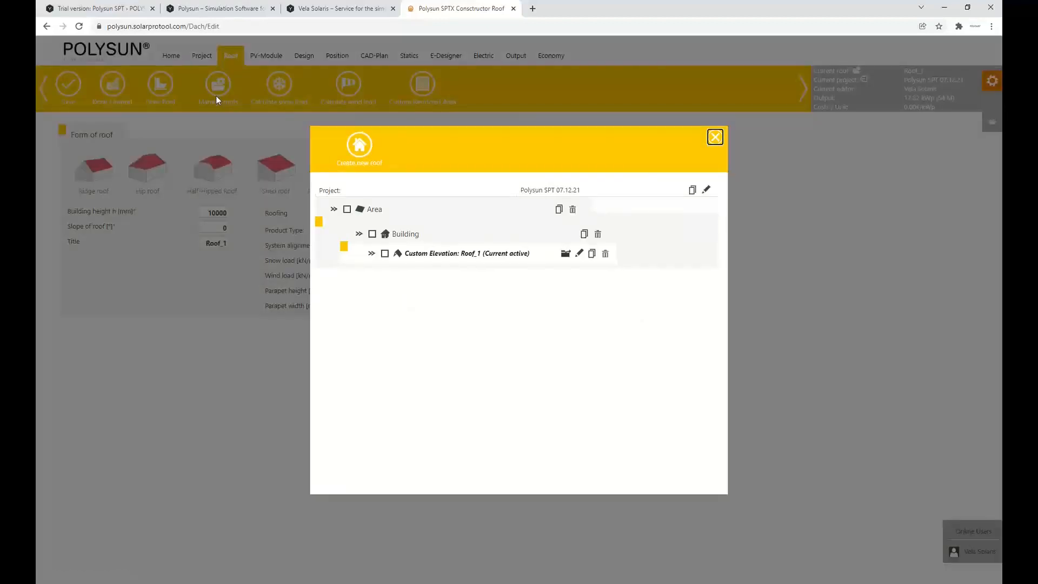
{"action": "left_click", "coordinate": [356, 148]}
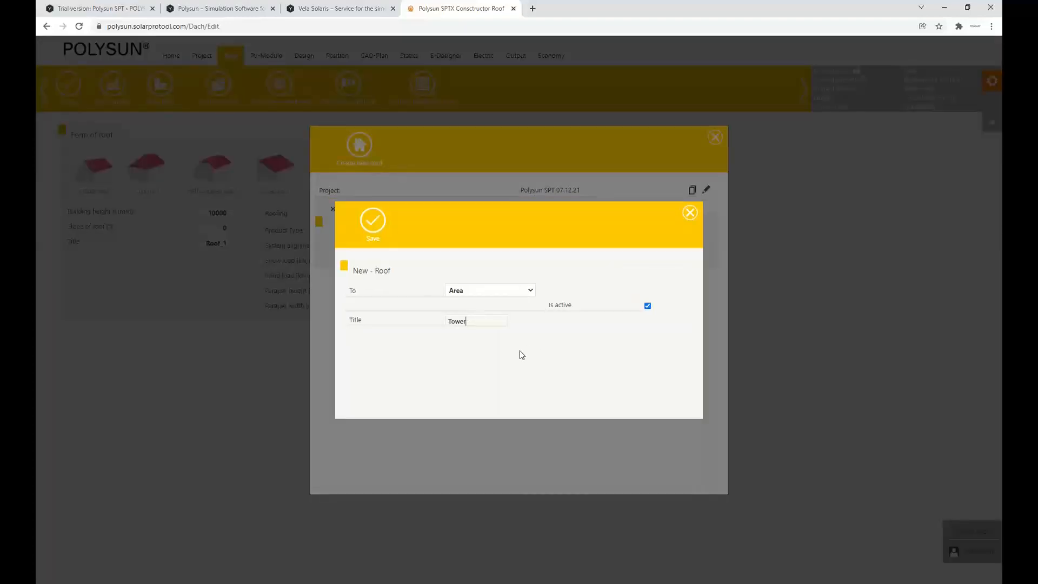
{"action": "left_click", "coordinate": [373, 221]}
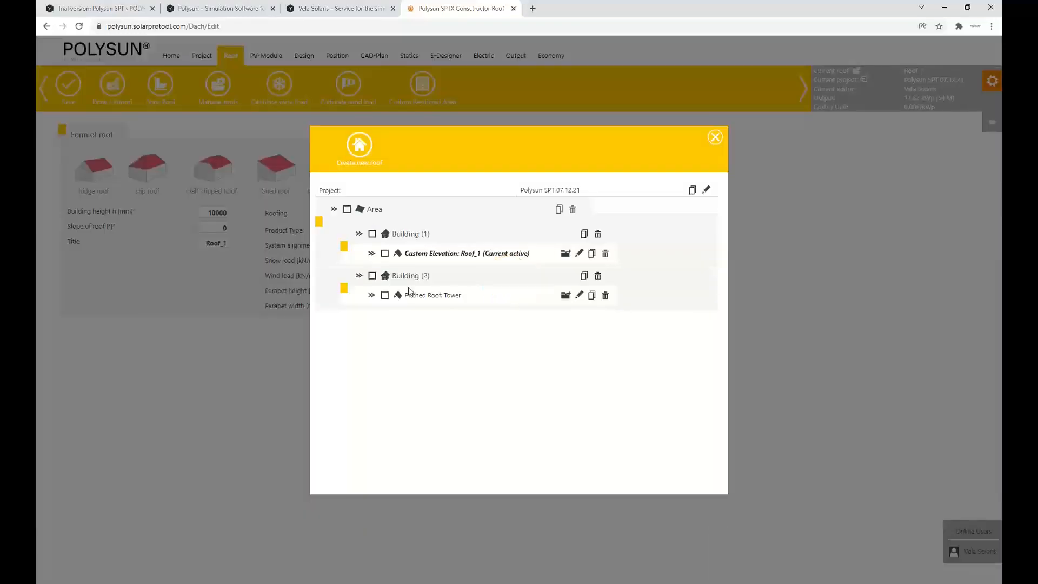
{"action": "left_click", "coordinate": [565, 295]}
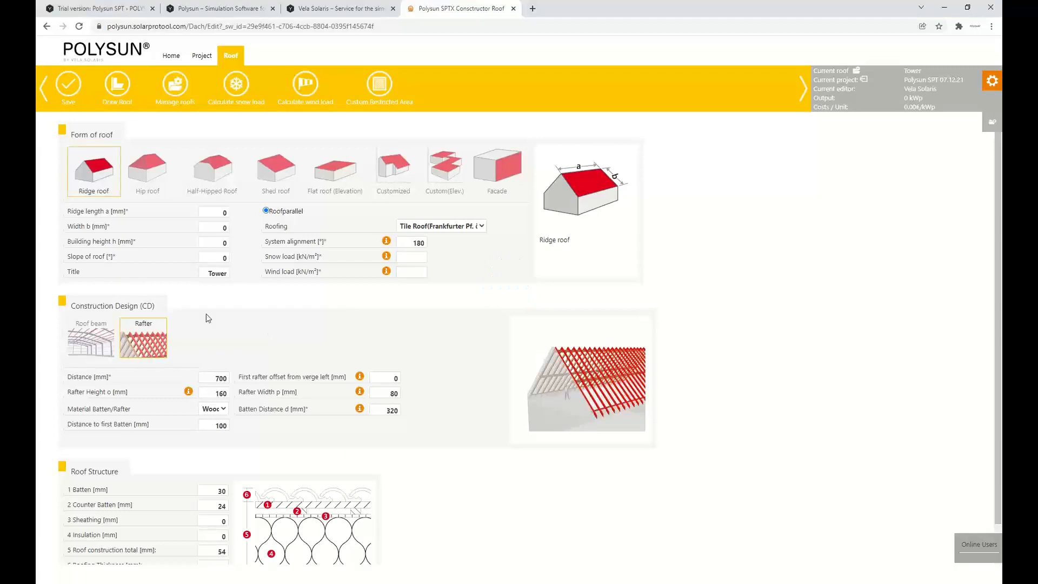
Set the Tower roof's form to Custom(Elev.), its building height to 13000 mm and its product type to North South
{"action": "left_click", "coordinate": [438, 172]}
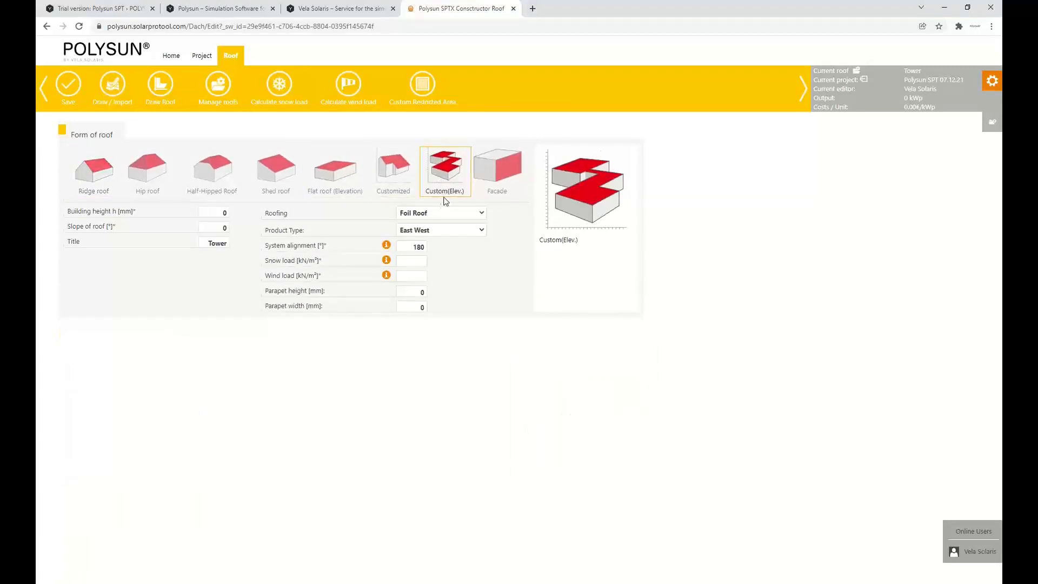
{"action": "left_click", "coordinate": [223, 212]}
{"action": "left_click", "coordinate": [226, 212]}
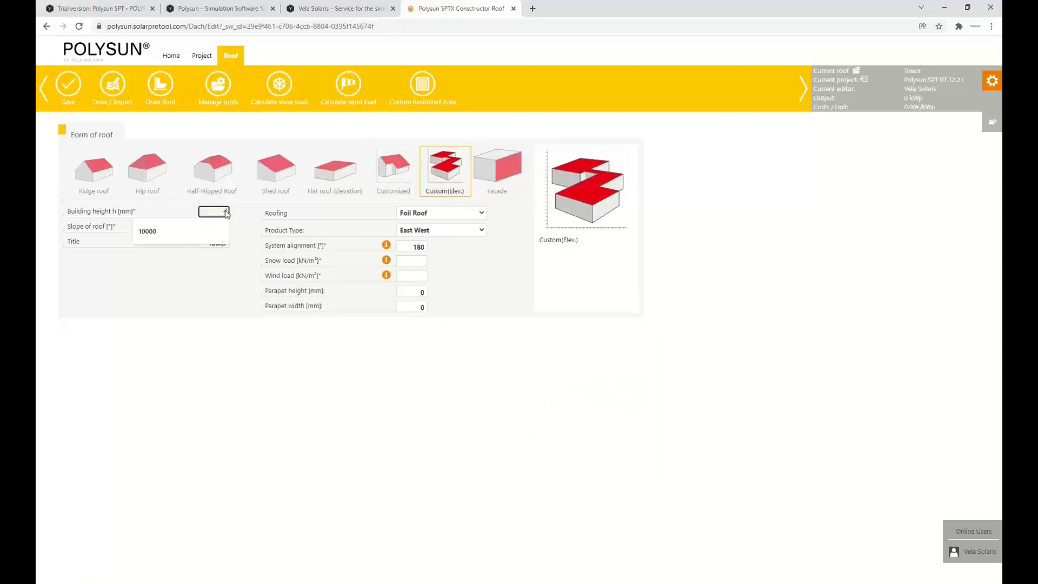
{"action": "type", "text": "130"}
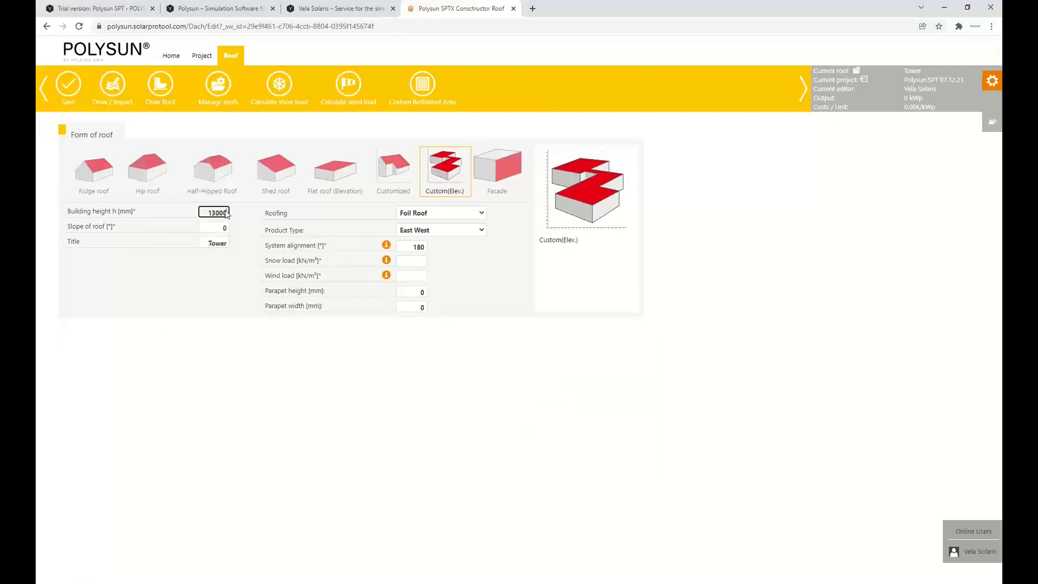
{"action": "type", "text": "00"}
{"action": "left_click", "coordinate": [176, 244]}
{"action": "left_click", "coordinate": [445, 231]}
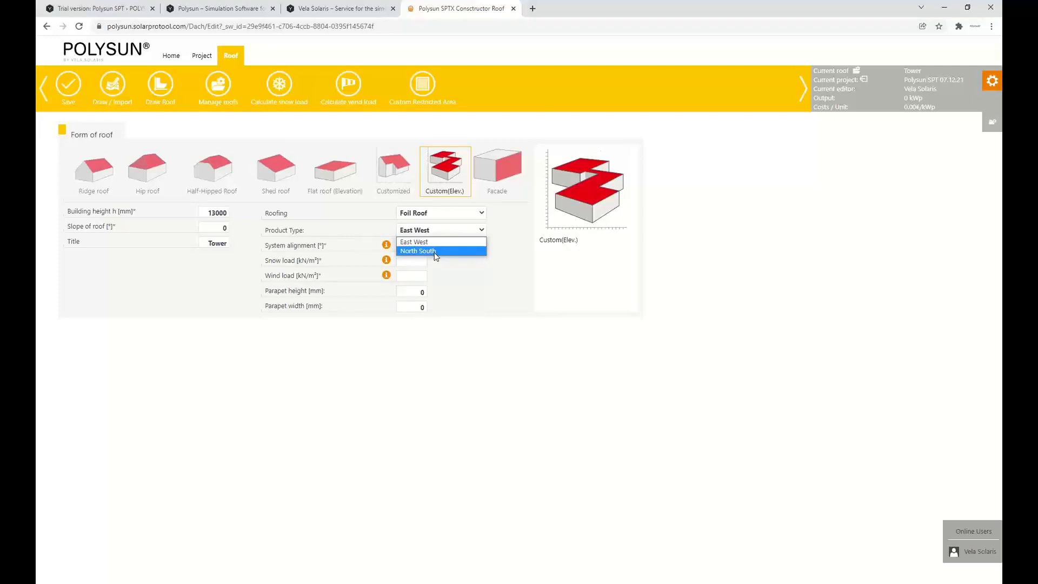
{"action": "left_click", "coordinate": [435, 252]}
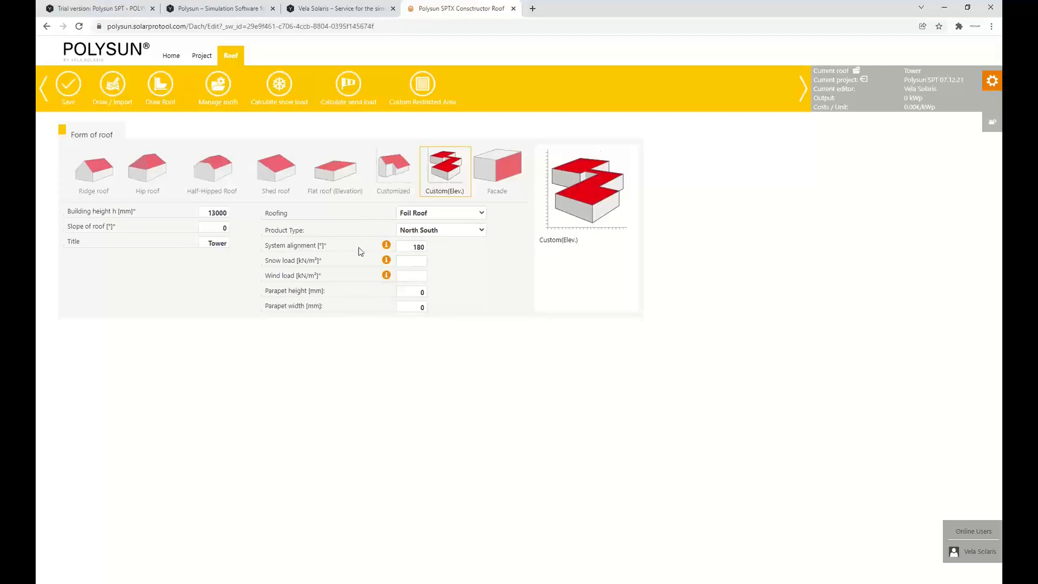
Calculate the Tower roof's snow load with the snow load zone Height +-0
{"action": "left_click", "coordinate": [402, 262]}
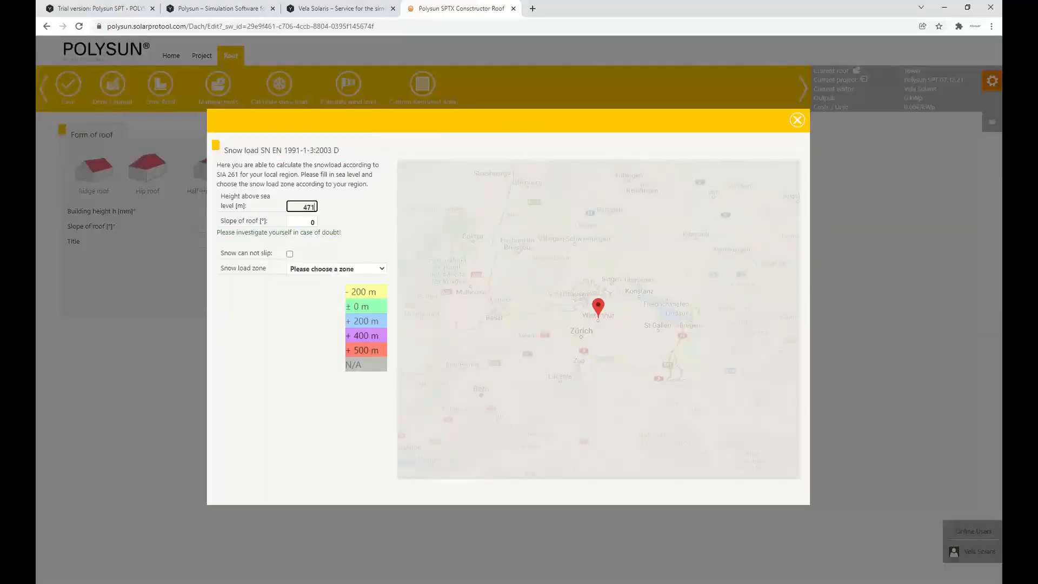
{"action": "left_click", "coordinate": [361, 285]}
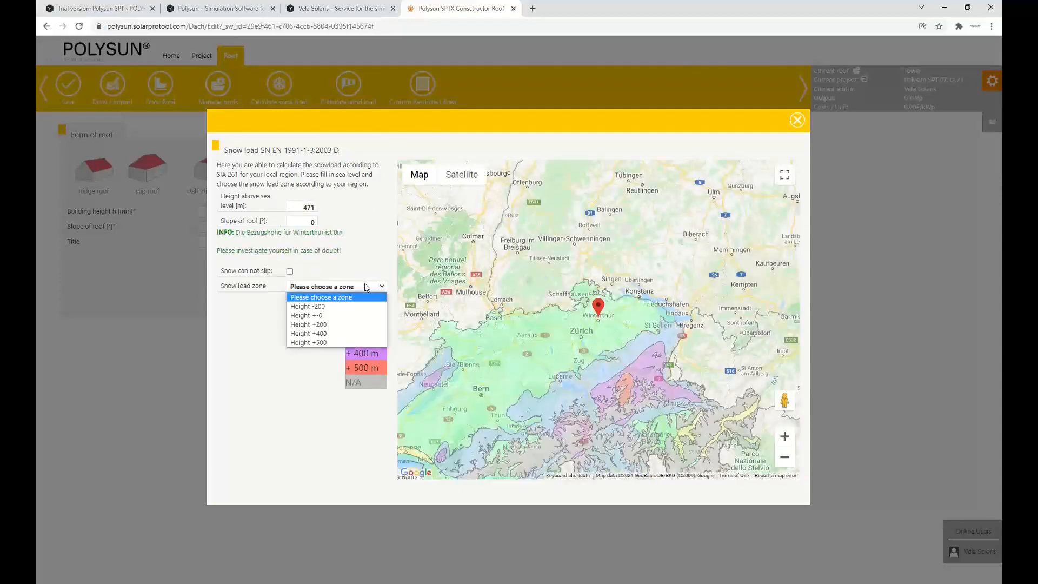
{"action": "left_click", "coordinate": [330, 315]}
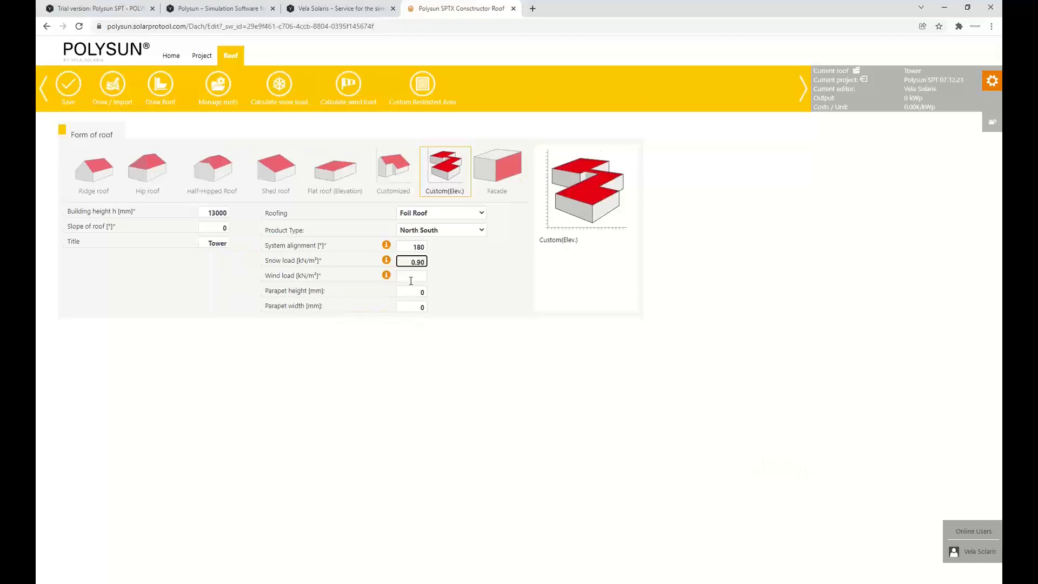
Calculate the Tower roof's wind load with pressure zone Generally 1 (0,9 kN/m²) and exposure category Large urban areas
{"action": "left_click", "coordinate": [412, 278]}
{"action": "left_click", "coordinate": [424, 200]}
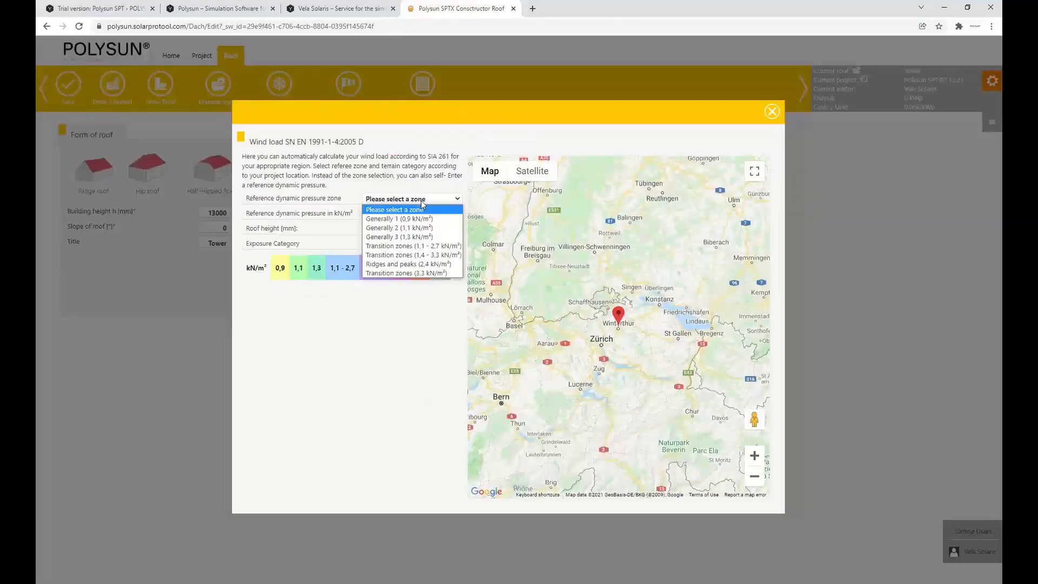
{"action": "left_click", "coordinate": [441, 220]}
{"action": "left_click", "coordinate": [439, 244]}
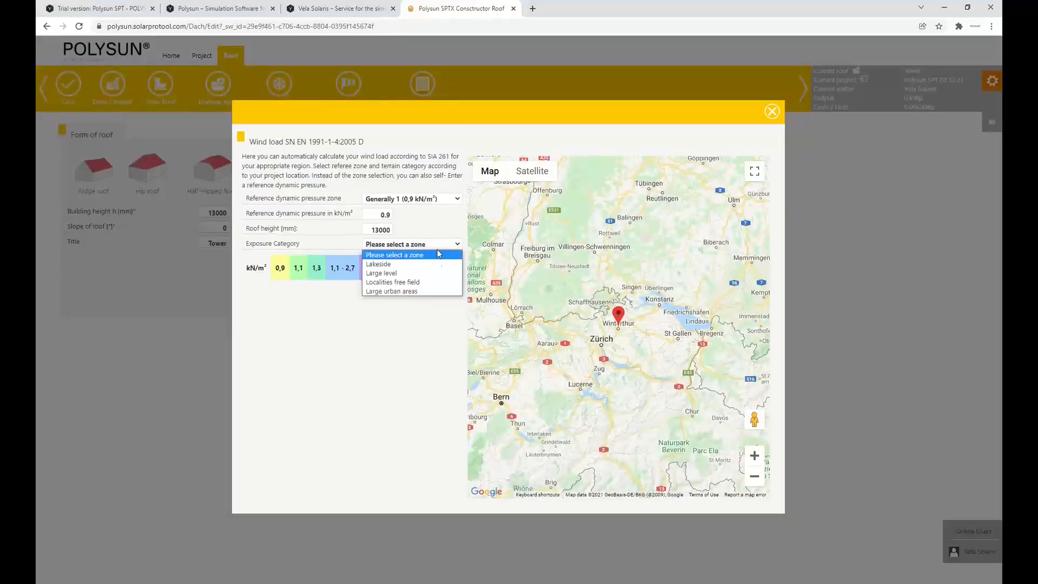
{"action": "left_click", "coordinate": [427, 292]}
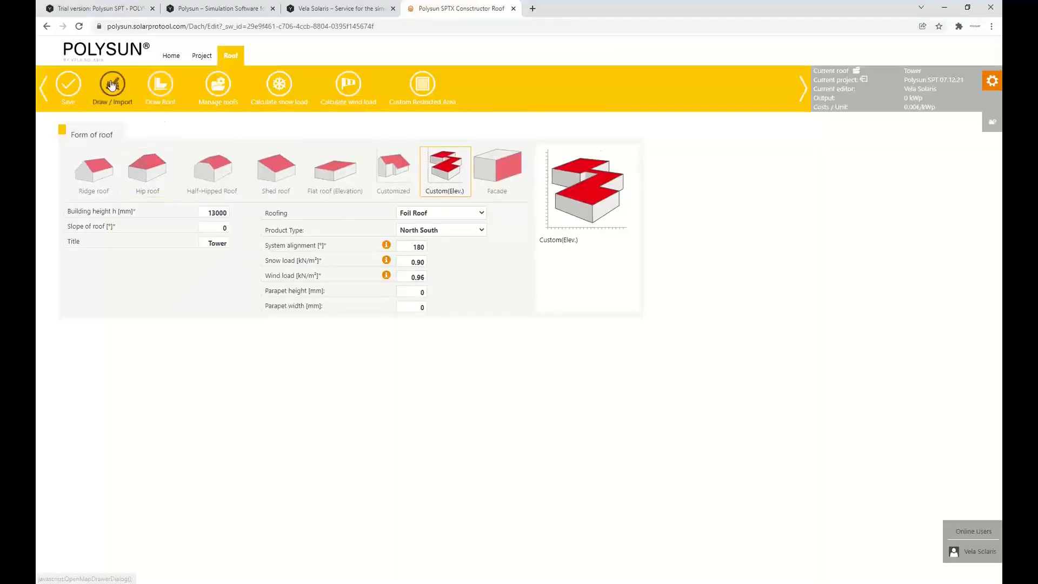
Open the map drawing for the Tower roof and place a guide line along the tower's western edge
{"action": "left_click", "coordinate": [116, 85]}
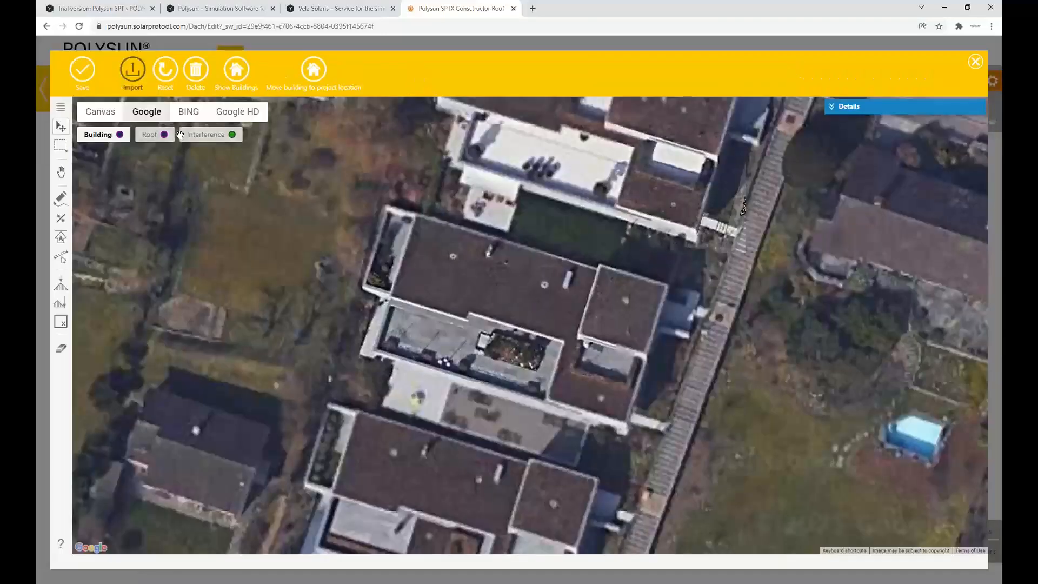
{"action": "scroll", "coordinate": [541, 309], "scroll_direction": "up", "scroll_amount": 1}
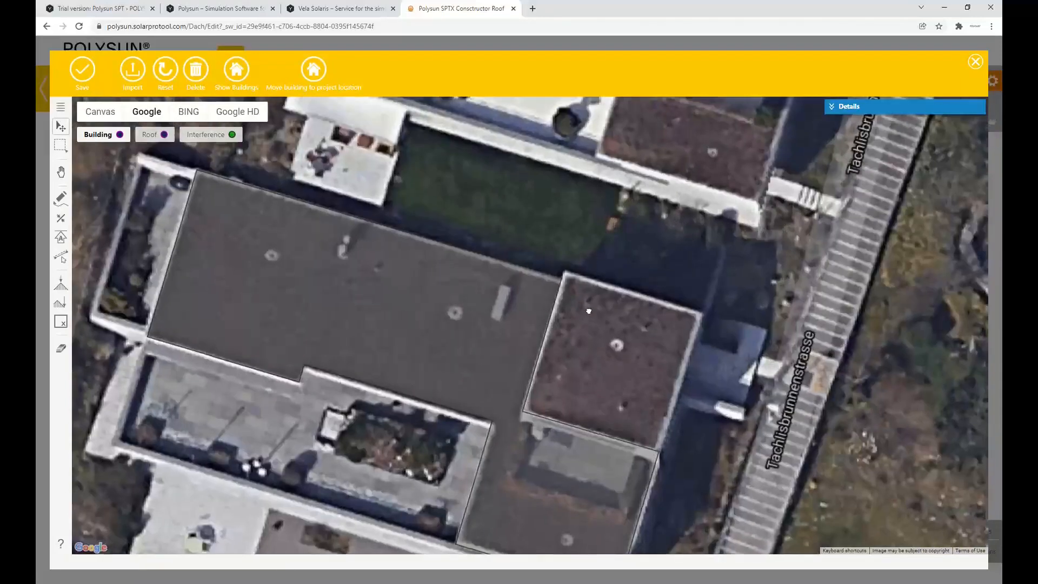
{"action": "left_click_drag", "start_coordinate": [589, 311], "coordinate": [603, 280]}
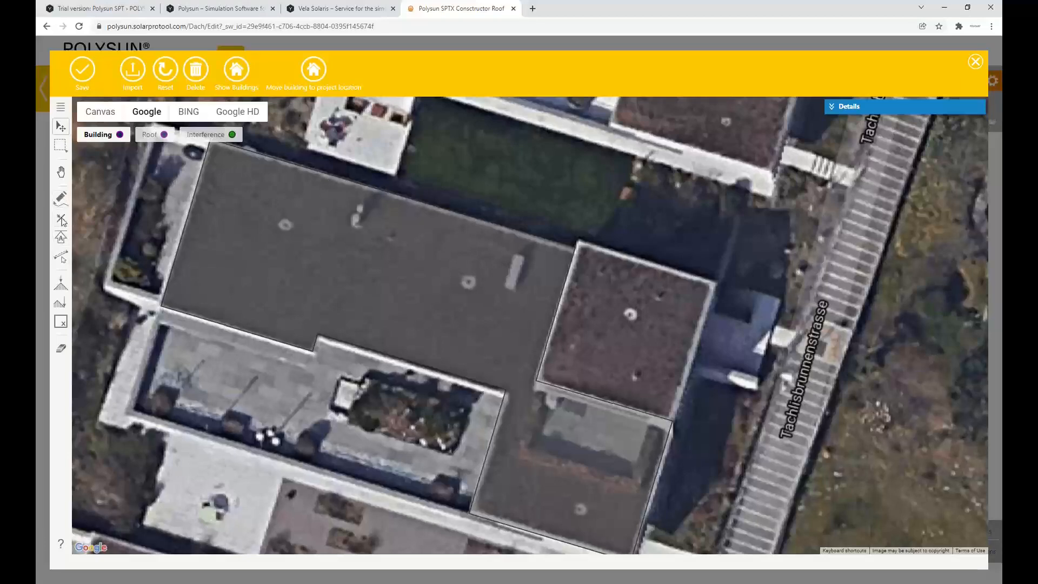
{"action": "left_click", "coordinate": [59, 219]}
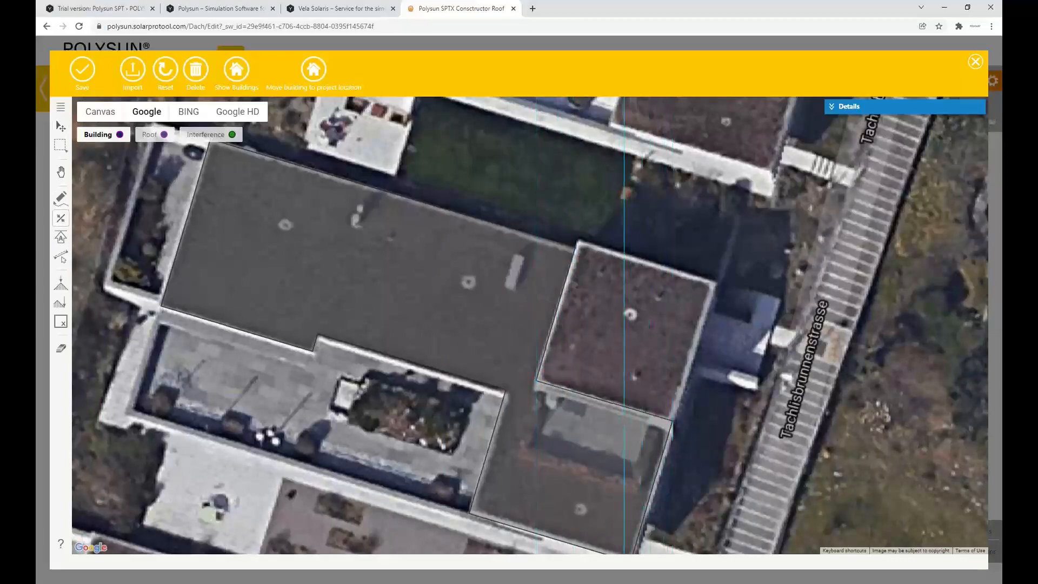
{"action": "left_click", "coordinate": [535, 382]}
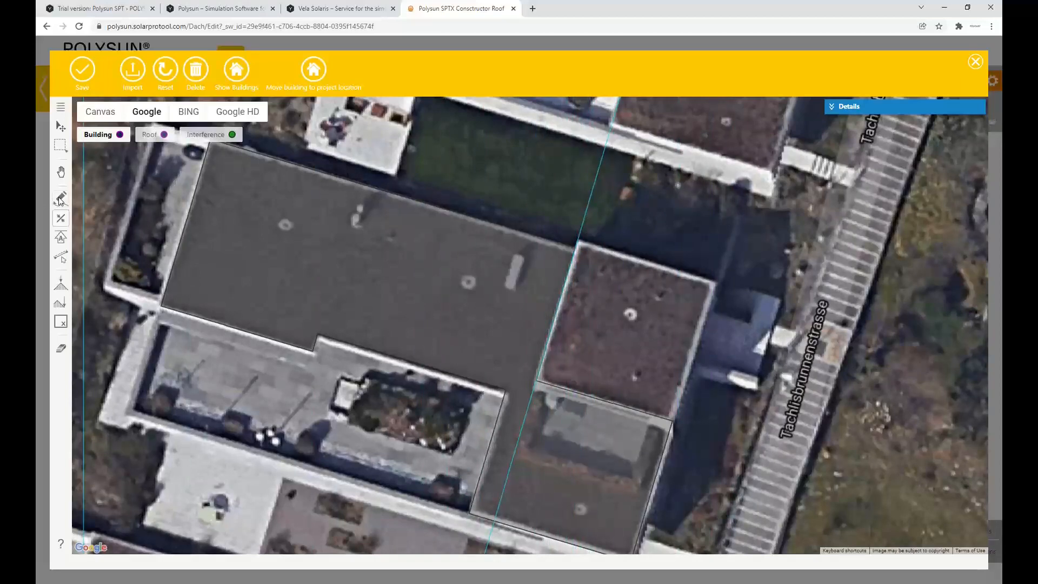
Draw a rectangular building outline of about 7125 by 7381 mm over the tower, aligned with the guide line
{"action": "left_click", "coordinate": [60, 199]}
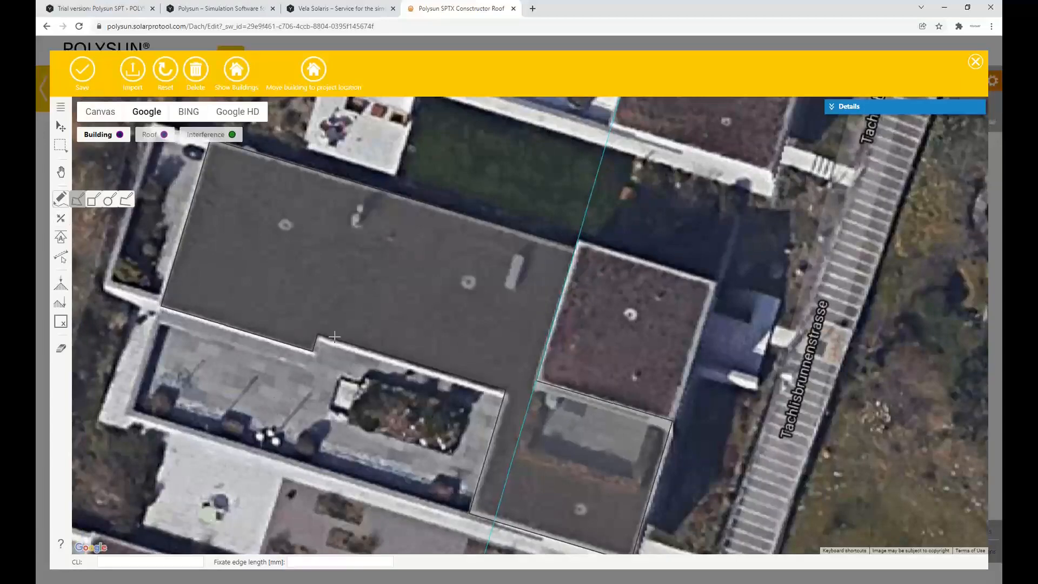
{"action": "left_click", "coordinate": [94, 202]}
{"action": "left_click", "coordinate": [578, 239]}
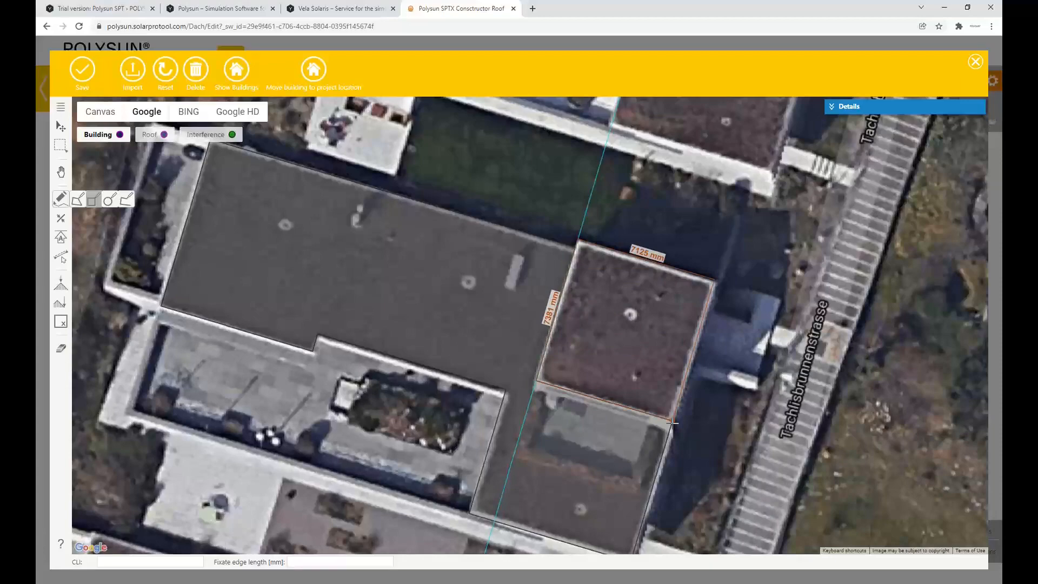
{"action": "left_click", "coordinate": [673, 422]}
{"action": "scroll", "coordinate": [624, 294], "scroll_direction": "down", "scroll_amount": 1}
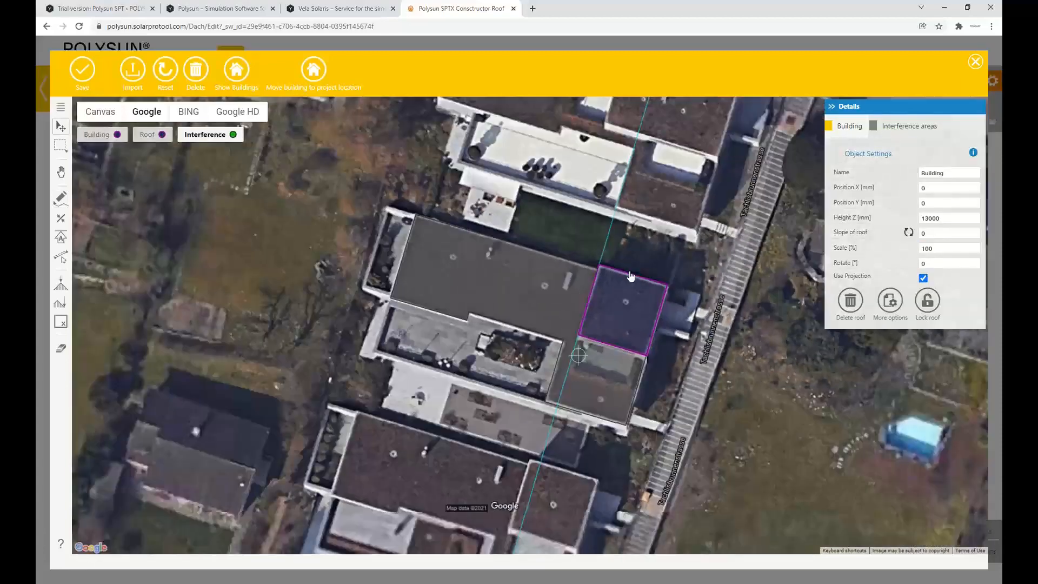
Draw a rectangular interference area about 1745 mm wide in the tower roof's northwestern corner
{"action": "scroll", "coordinate": [746, 269], "scroll_direction": "up", "scroll_amount": 1}
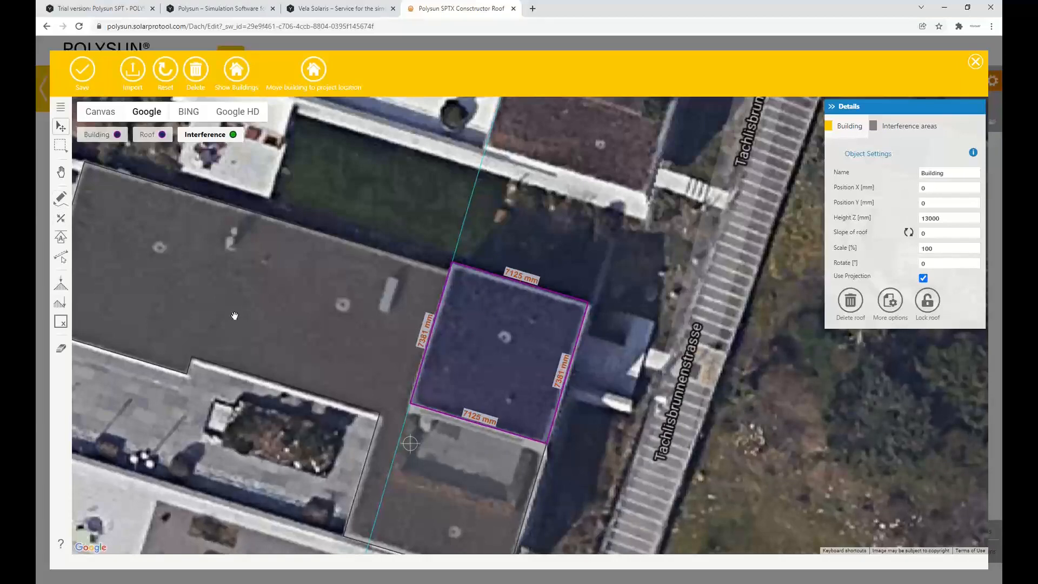
{"action": "left_click", "coordinate": [61, 200]}
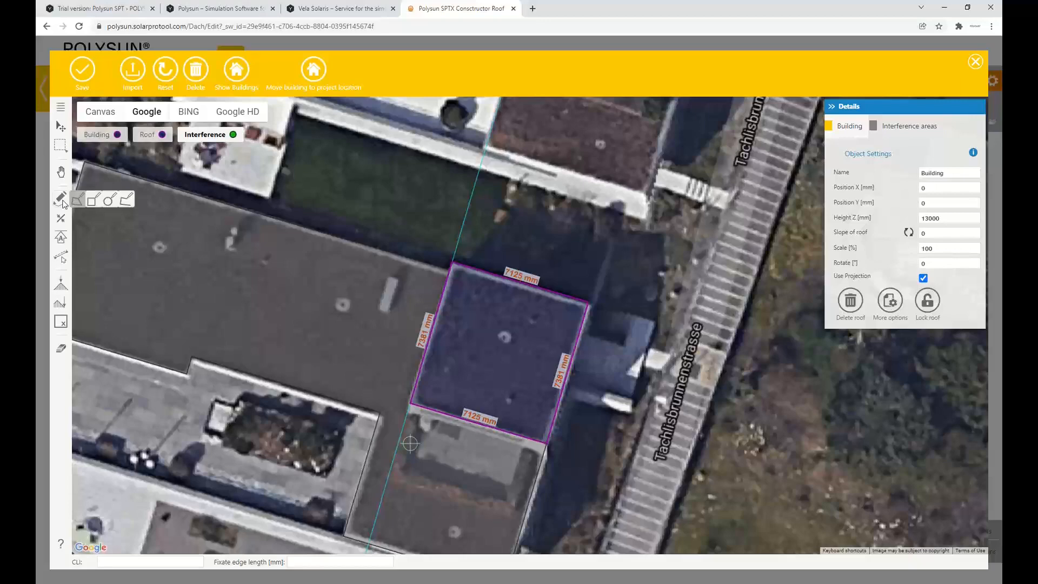
{"action": "left_click", "coordinate": [94, 200]}
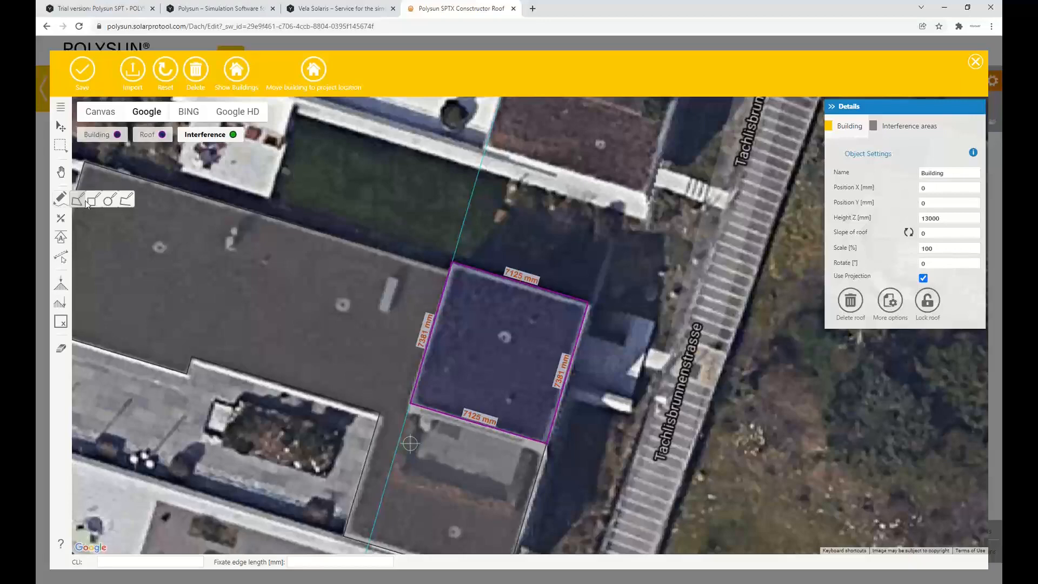
{"action": "left_click", "coordinate": [456, 288]}
{"action": "left_click", "coordinate": [484, 308]}
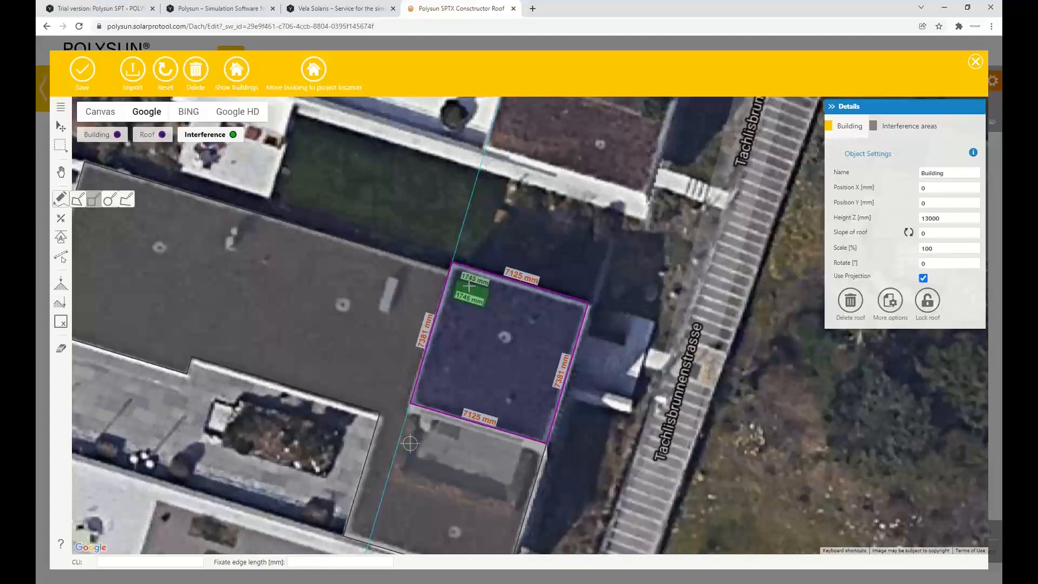
{"action": "scroll", "coordinate": [449, 226], "scroll_direction": "down", "scroll_amount": 2}
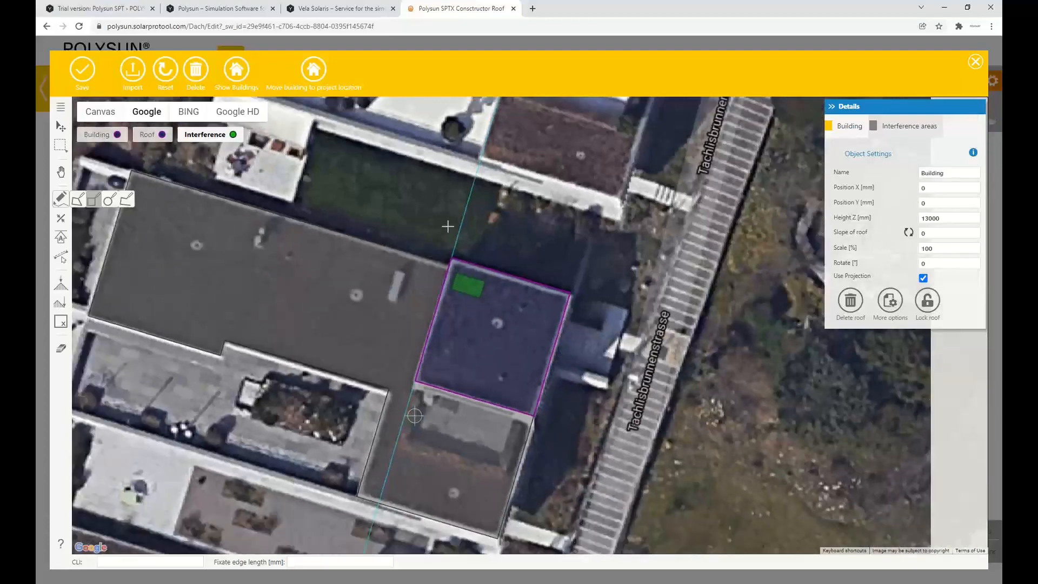
{"action": "scroll", "coordinate": [394, 278], "scroll_direction": "up", "scroll_amount": 2}
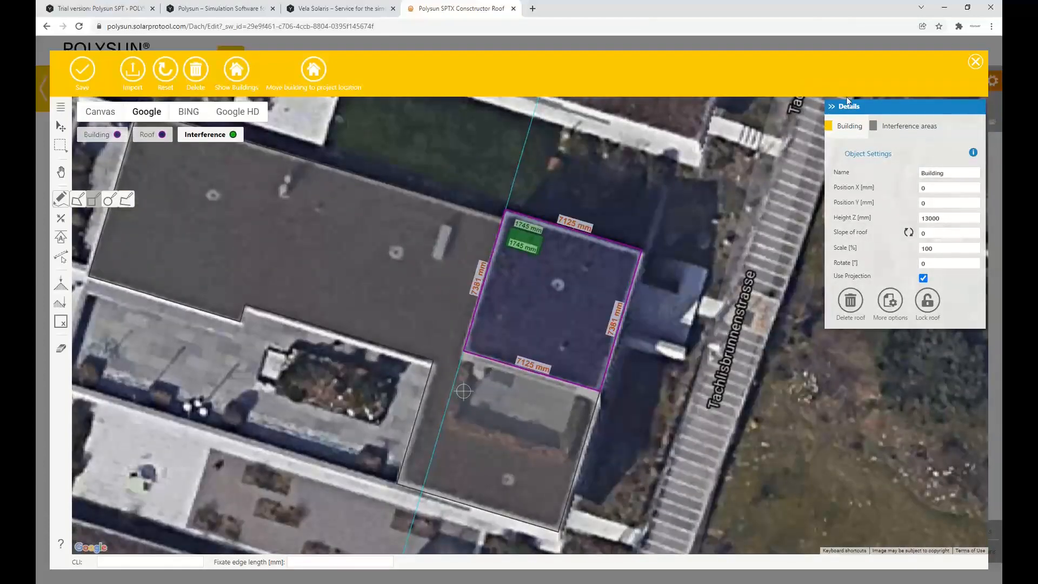
Rename the interference area as Equipment, set its height to 500 mm and turn off Parallel (Window)
{"action": "left_click", "coordinate": [897, 132]}
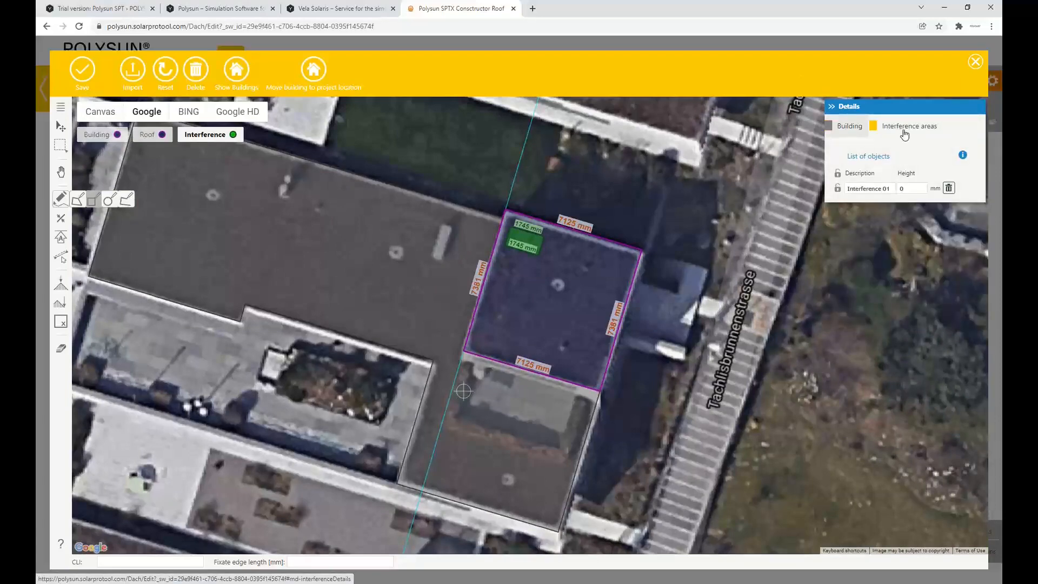
{"action": "left_click", "coordinate": [869, 187]}
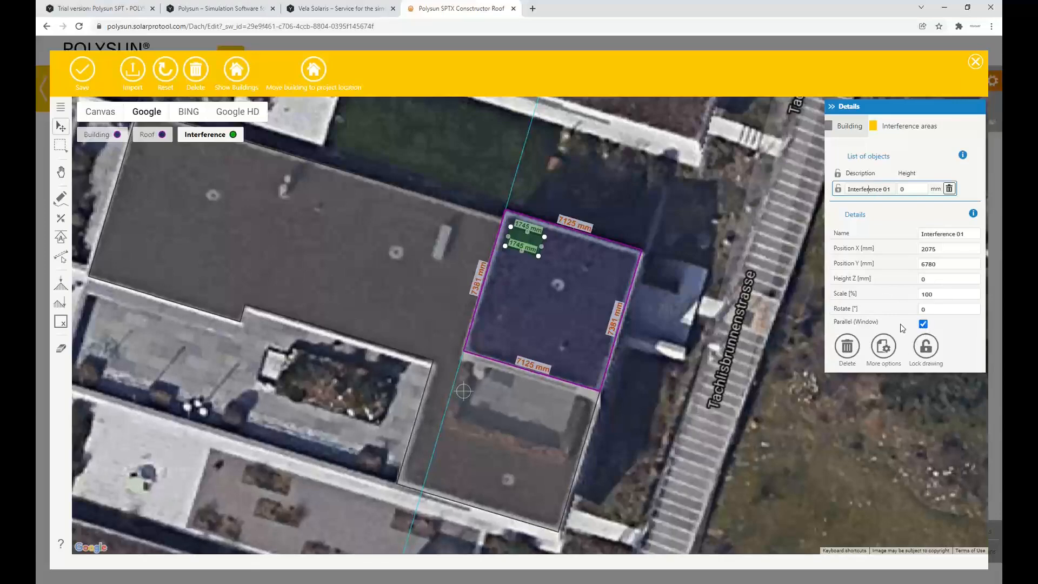
{"action": "left_click", "coordinate": [923, 324]}
{"action": "double_click", "coordinate": [893, 189]}
{"action": "triple_click", "coordinate": [873, 184]}
{"action": "type", "text": "Equipment"}
{"action": "left_click", "coordinate": [874, 215]}
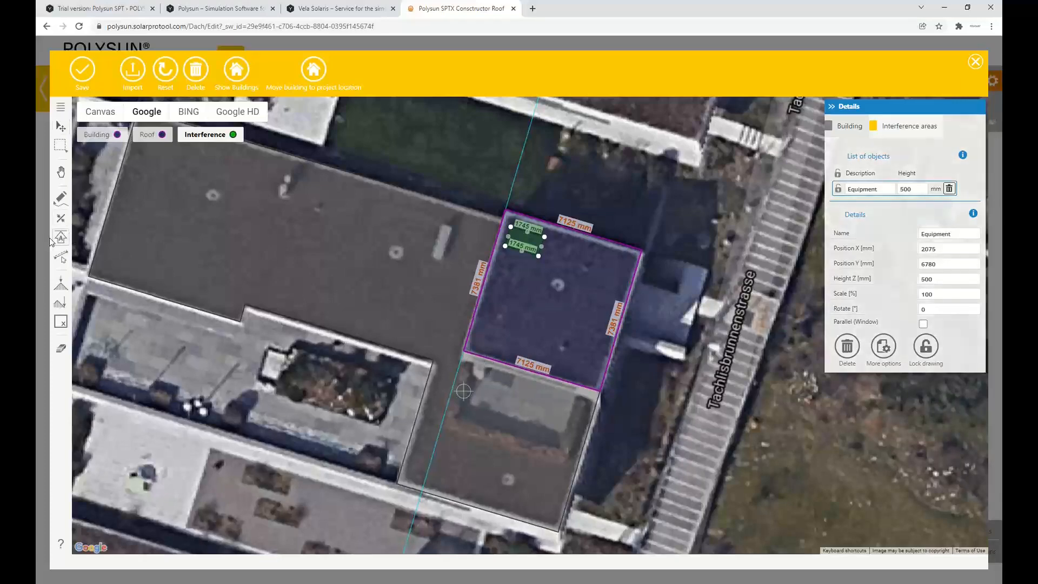
Set the tower outline's southern edge as the roof's reference edge
{"action": "left_click", "coordinate": [530, 386]}
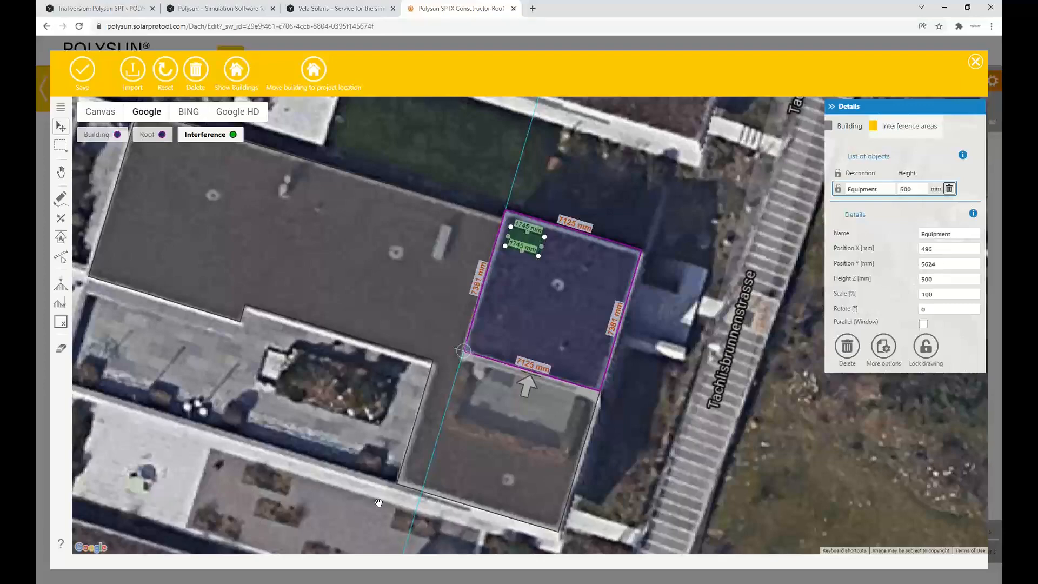
{"action": "scroll", "coordinate": [379, 503], "scroll_direction": "down", "scroll_amount": 1}
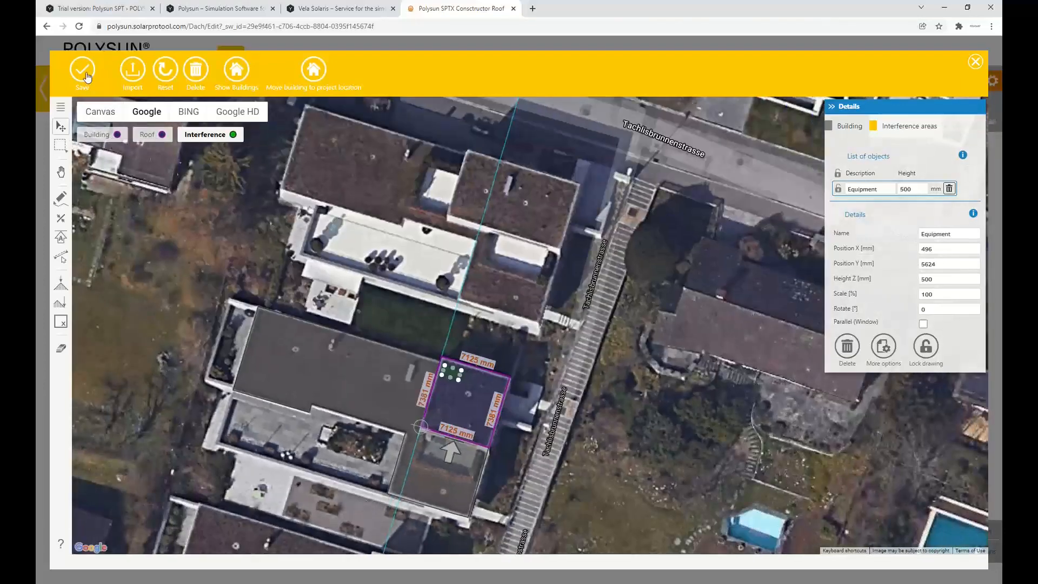
Save the Tower roof drawing and the roof's form settings, and continue to the PV module selection
{"action": "left_click", "coordinate": [85, 74]}
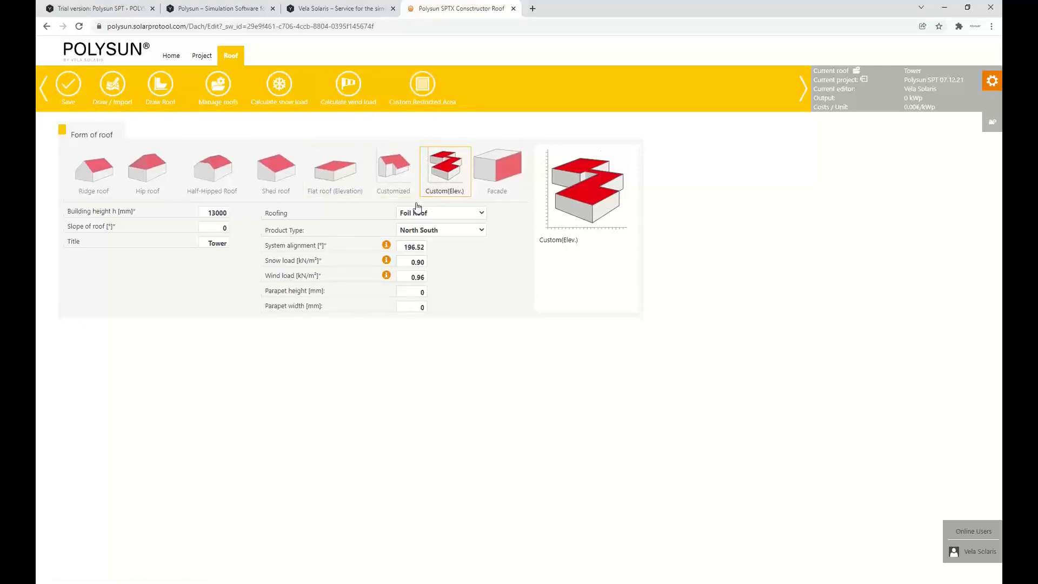
{"action": "left_click", "coordinate": [70, 83]}
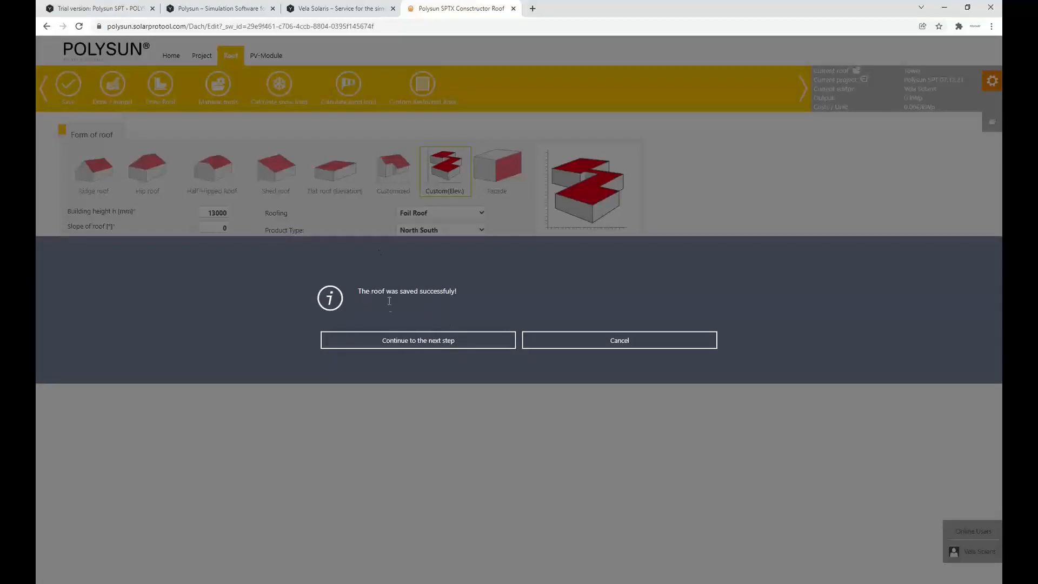
{"action": "left_click", "coordinate": [410, 342]}
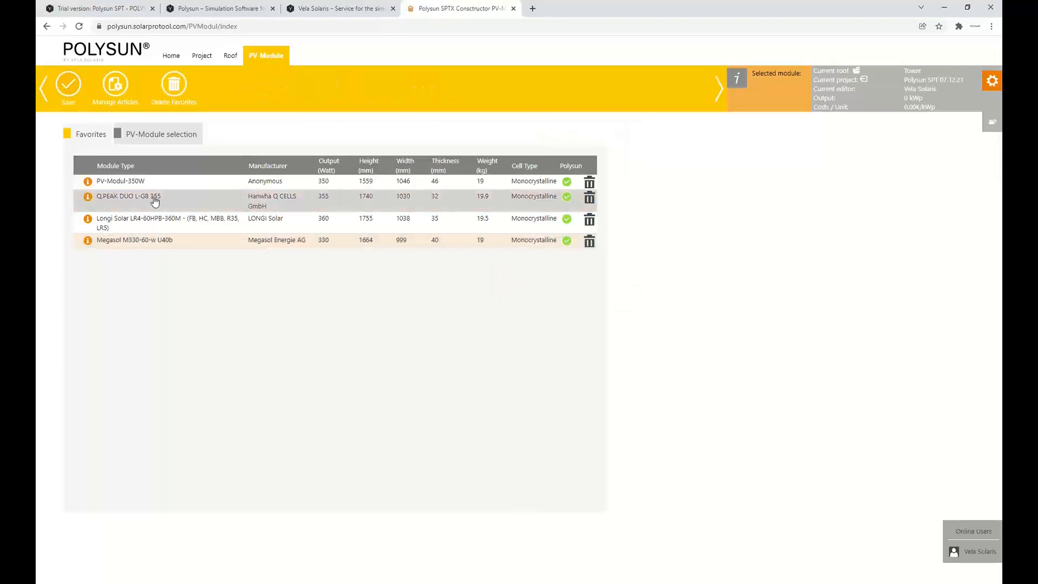
Choose the Megasol M330-60-w U40b as the Tower's PV module, save it and continue to the racking design
{"action": "left_click", "coordinate": [147, 200]}
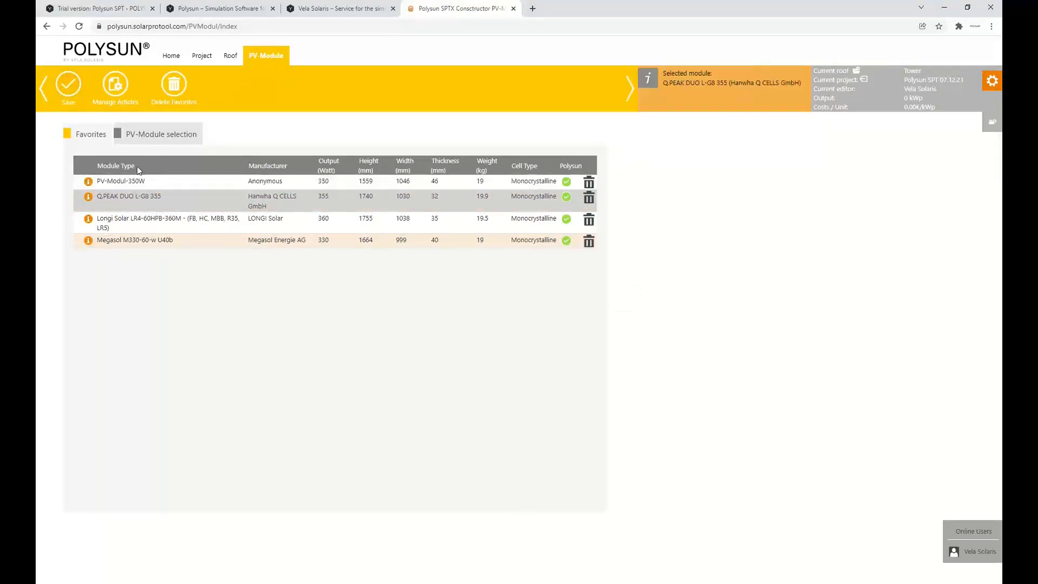
{"action": "left_click", "coordinate": [144, 246]}
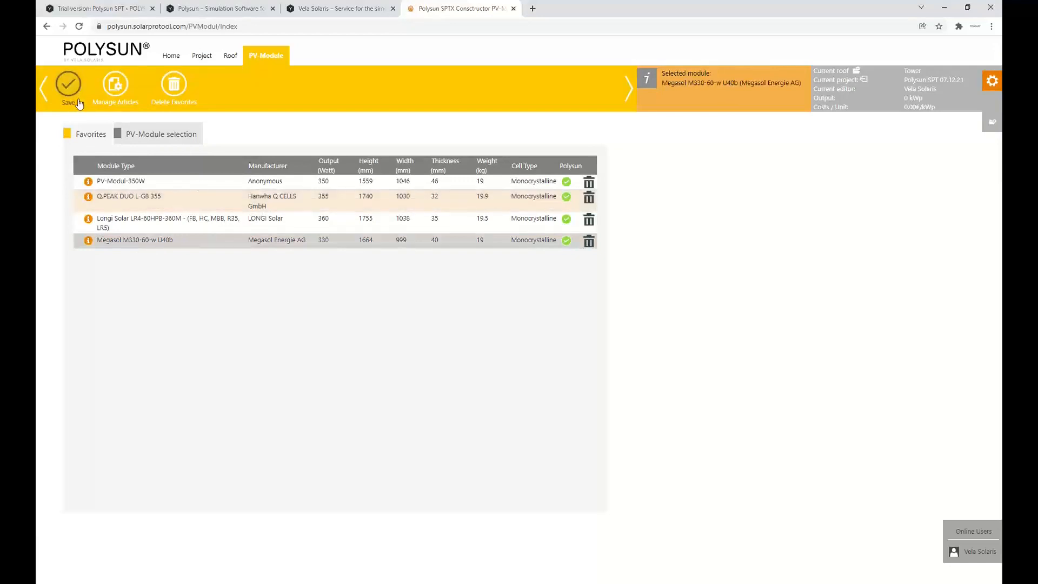
{"action": "left_click", "coordinate": [71, 86]}
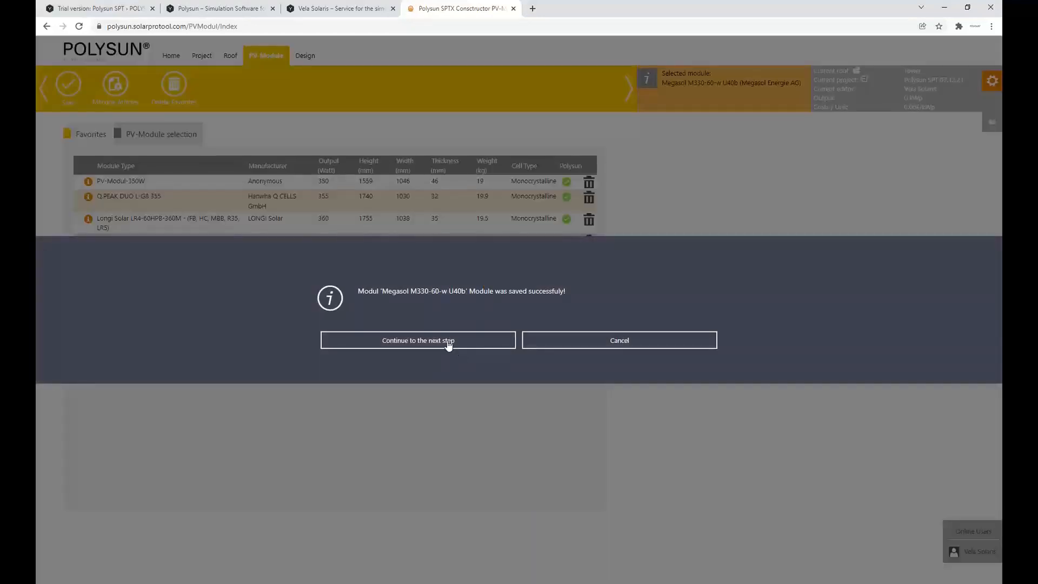
{"action": "left_click", "coordinate": [447, 342]}
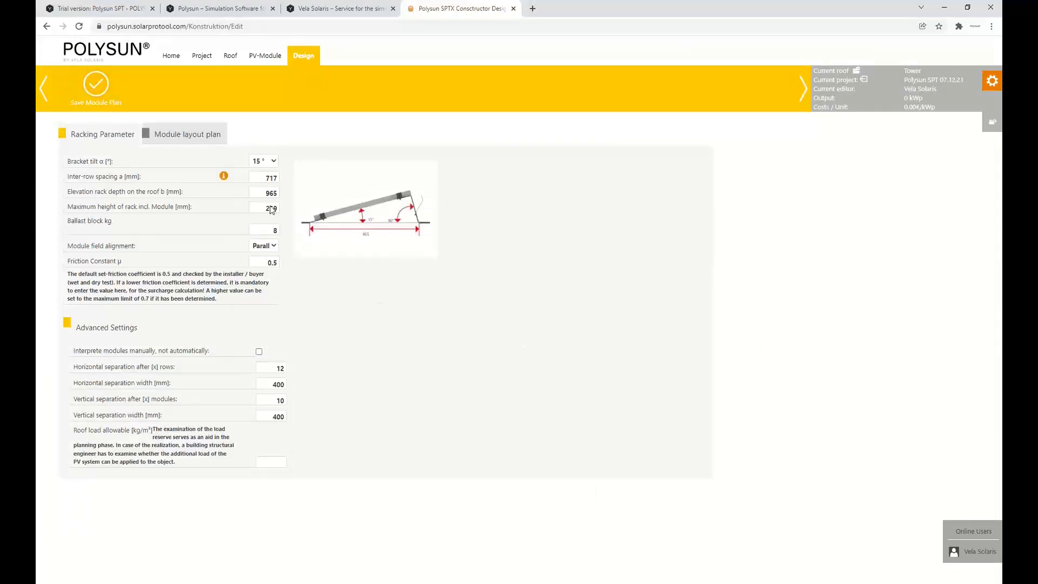
Set the bracket tilt to 30°, save the module plan without regenerating the module area, and continue to the module positions
{"action": "left_click", "coordinate": [270, 161]}
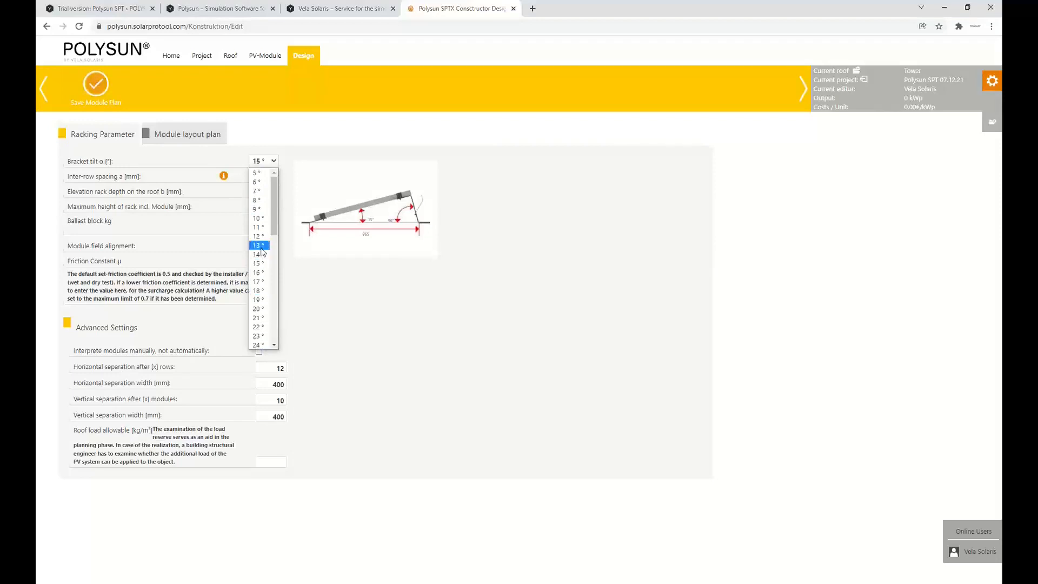
{"action": "scroll", "coordinate": [262, 265], "scroll_direction": "down", "scroll_amount": 4}
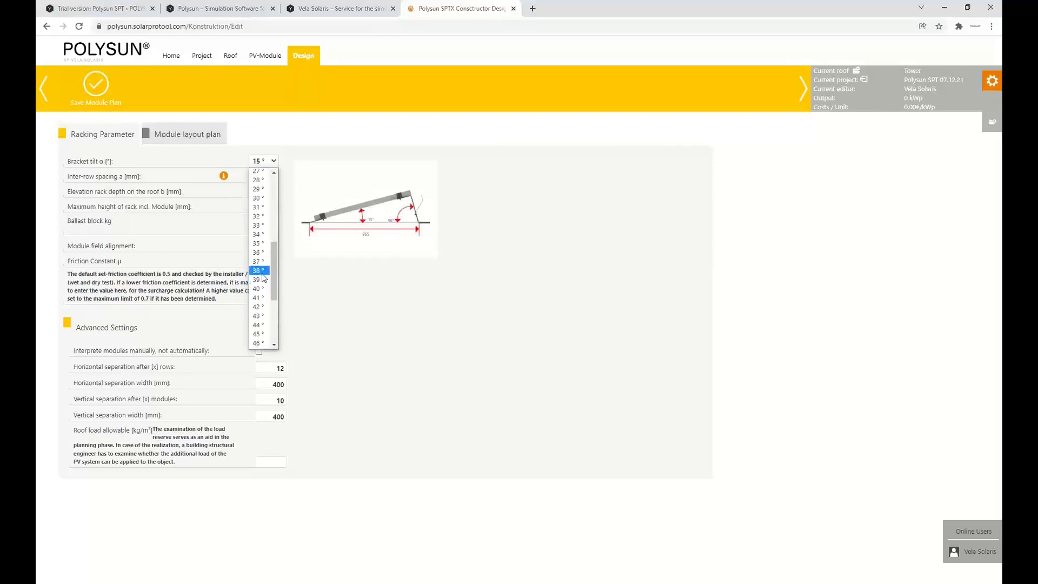
{"action": "left_click", "coordinate": [259, 198]}
{"action": "left_click", "coordinate": [98, 85]}
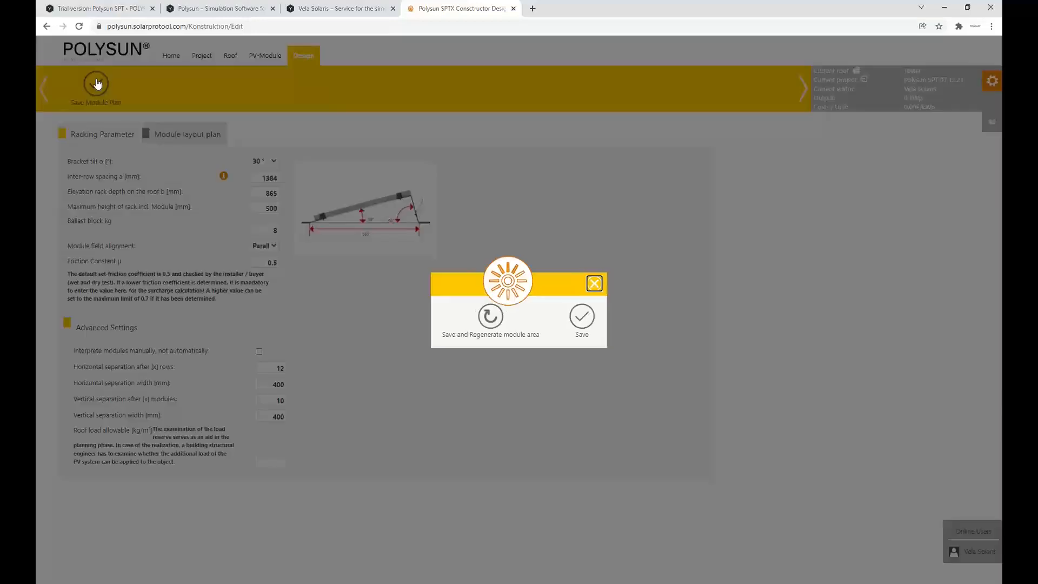
{"action": "left_click", "coordinate": [582, 316]}
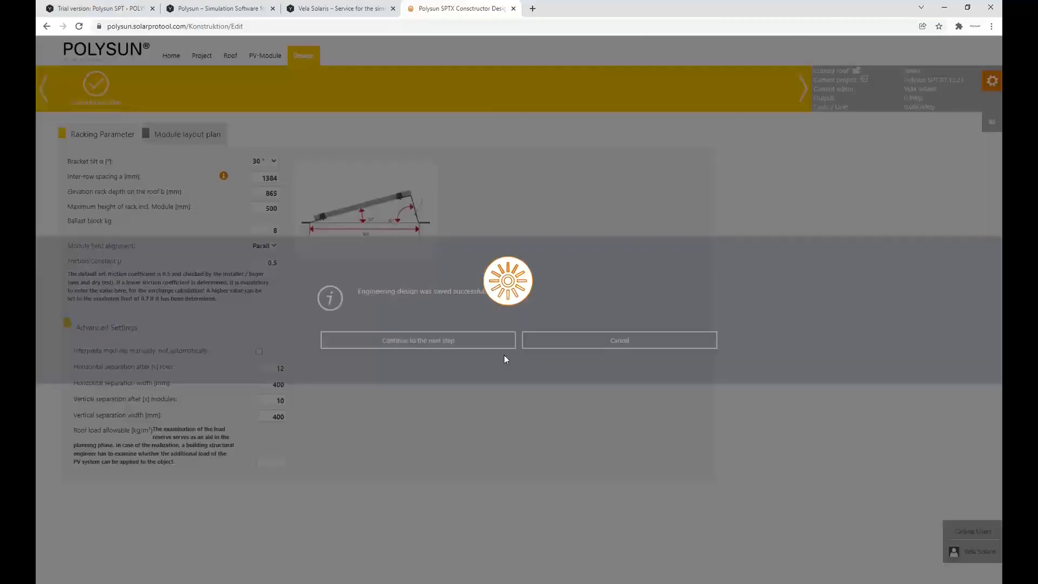
{"action": "left_click", "coordinate": [463, 340]}
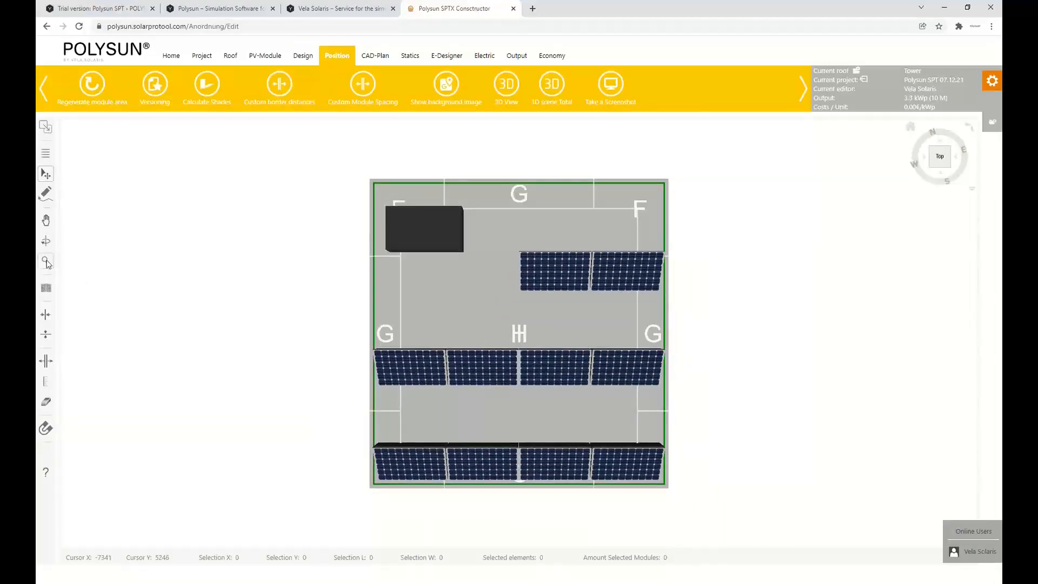
Calculate the shades on the Tower roof and examine the modules and the equipment obstacle from several angles
{"action": "left_click_drag", "start_coordinate": [292, 282], "coordinate": [338, 252]}
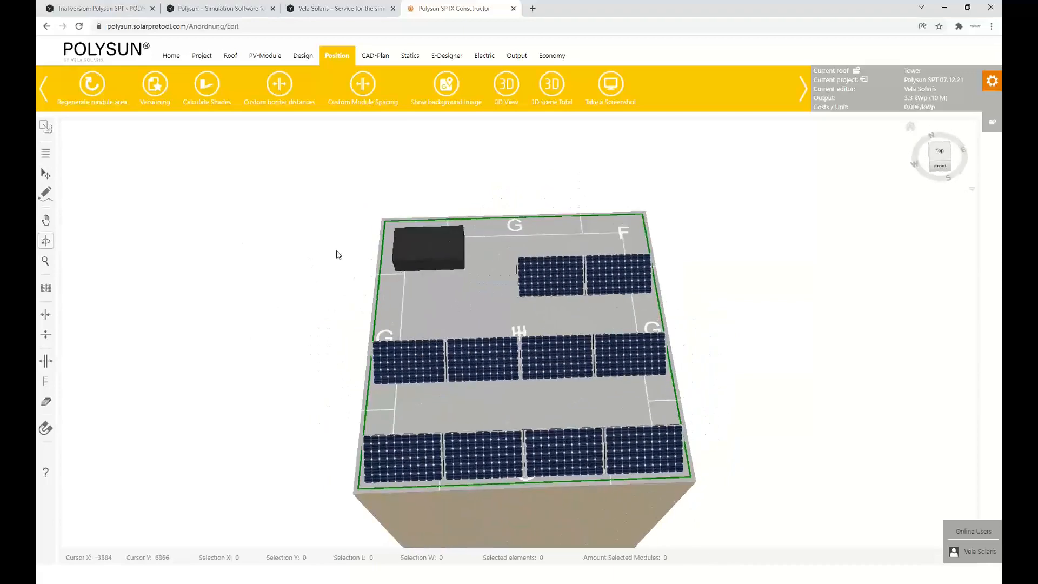
{"action": "left_click_drag", "start_coordinate": [637, 283], "coordinate": [499, 243]}
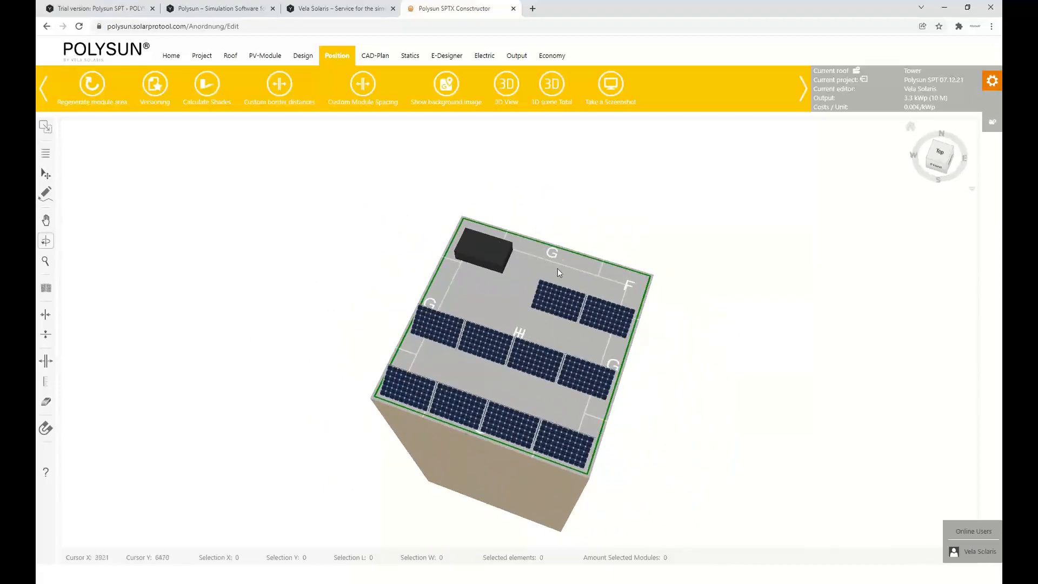
{"action": "left_click_drag", "start_coordinate": [558, 272], "coordinate": [411, 328]}
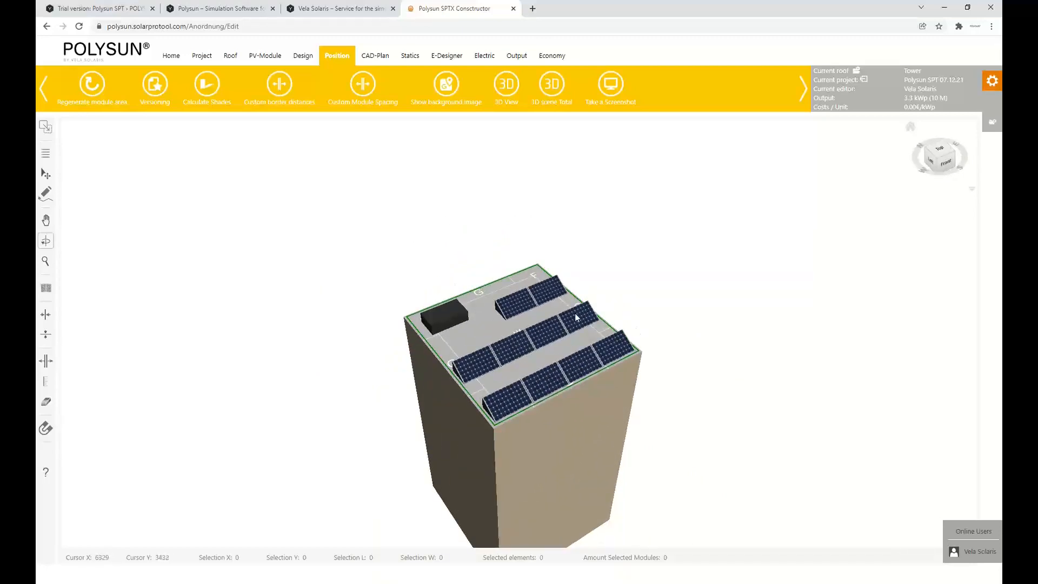
{"action": "left_click_drag", "start_coordinate": [679, 301], "coordinate": [537, 319]}
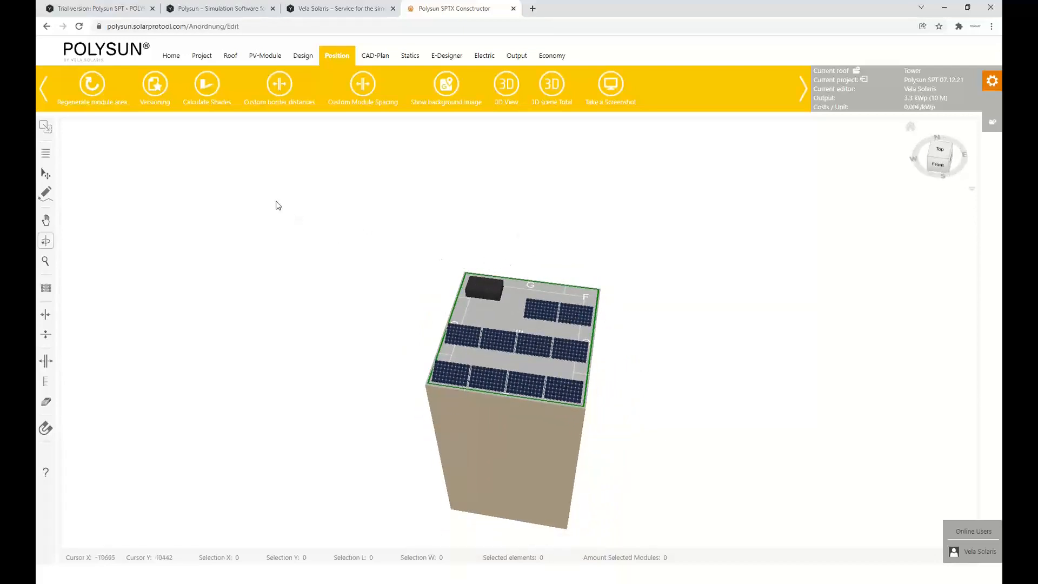
{"action": "left_click", "coordinate": [204, 85]}
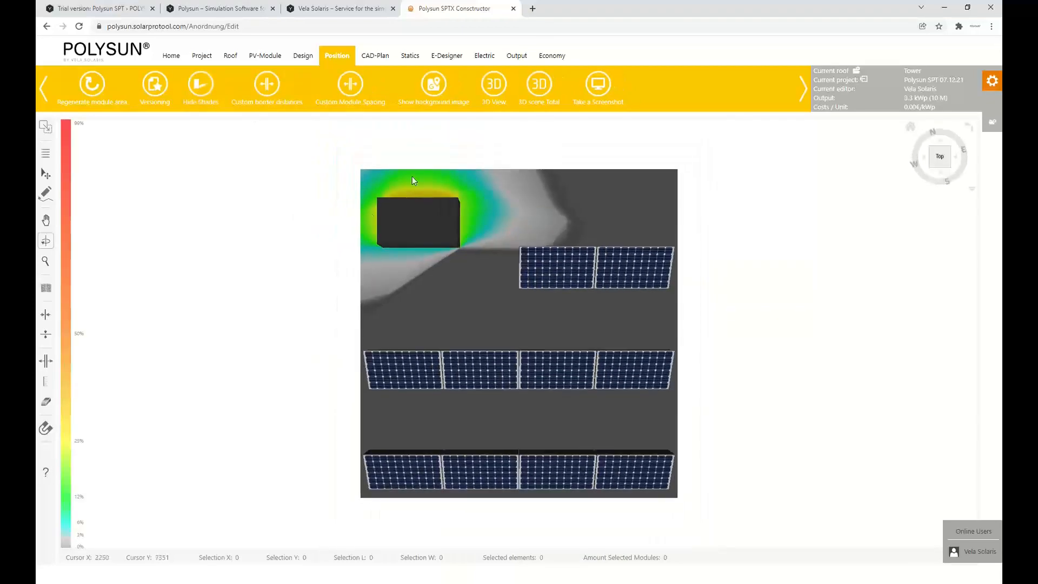
{"action": "left_click_drag", "start_coordinate": [277, 263], "coordinate": [332, 197]}
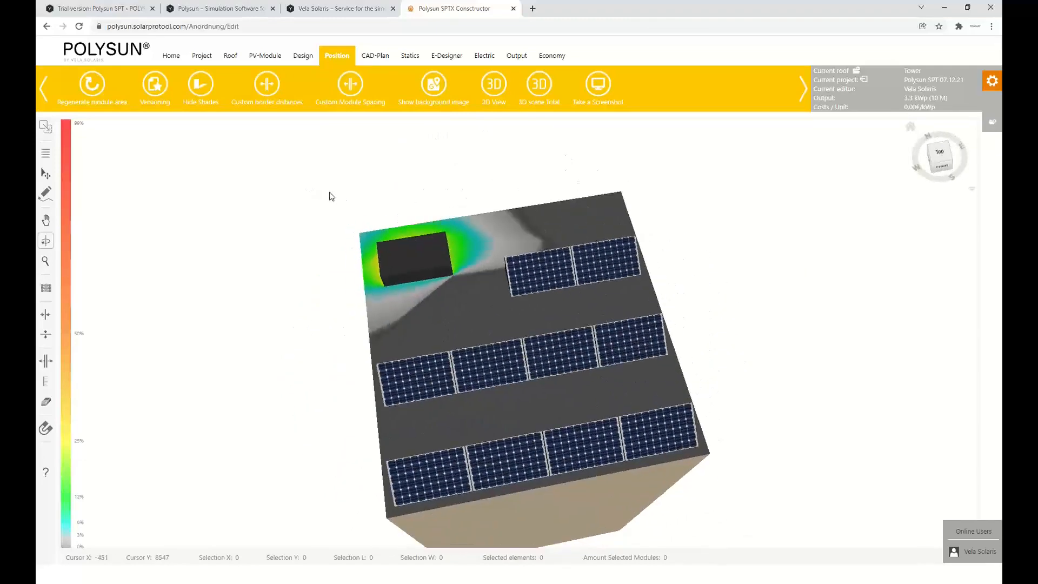
{"action": "scroll", "coordinate": [332, 196], "scroll_direction": "down", "scroll_amount": 3}
{"action": "left_click_drag", "start_coordinate": [371, 260], "coordinate": [379, 297]}
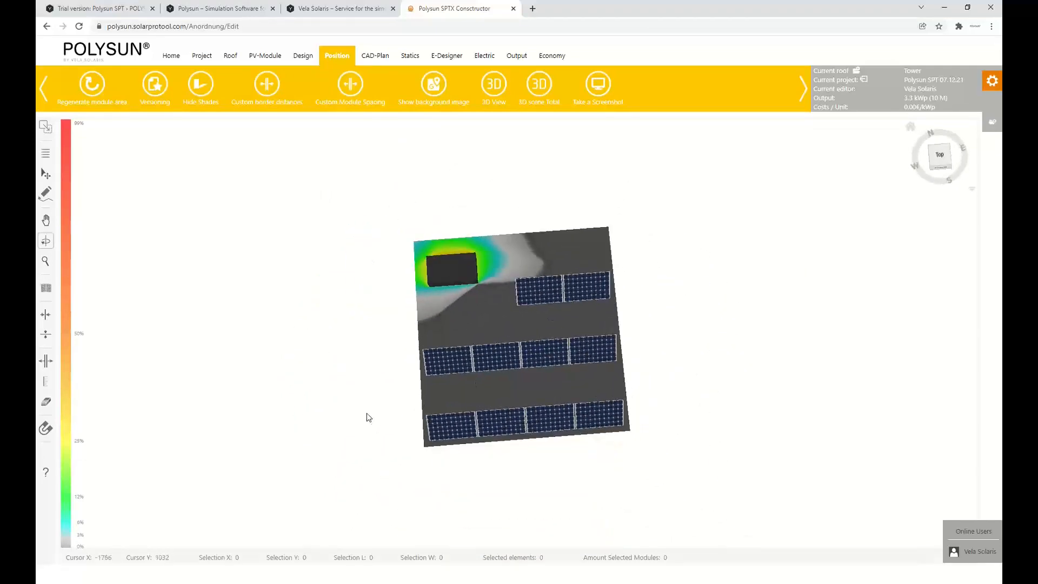
{"action": "left_click_drag", "start_coordinate": [366, 417], "coordinate": [482, 322]}
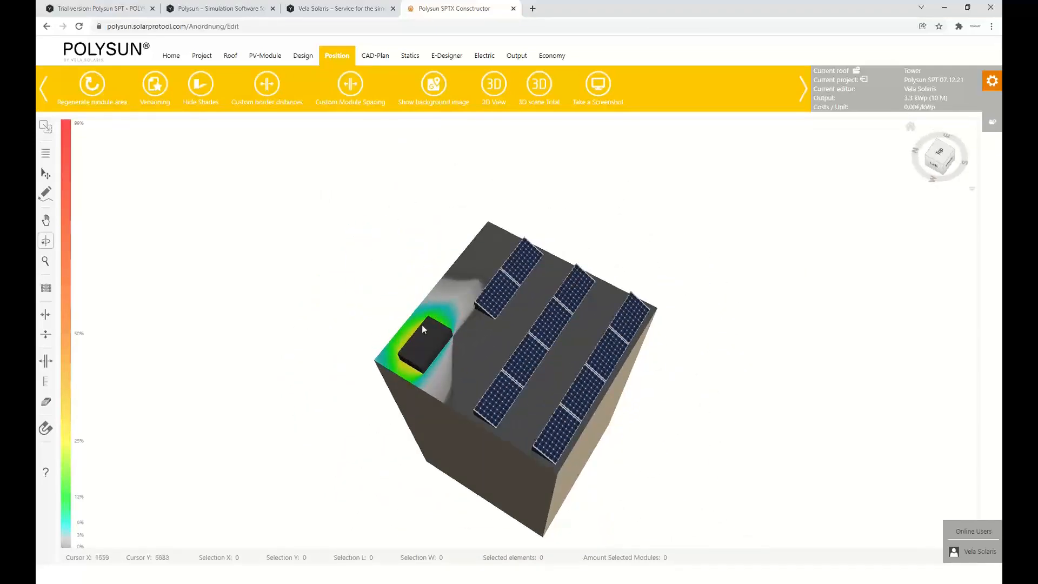
Check the horizon settings in the E-Designer and return to the Tower's module positions
{"action": "left_click", "coordinate": [429, 63]}
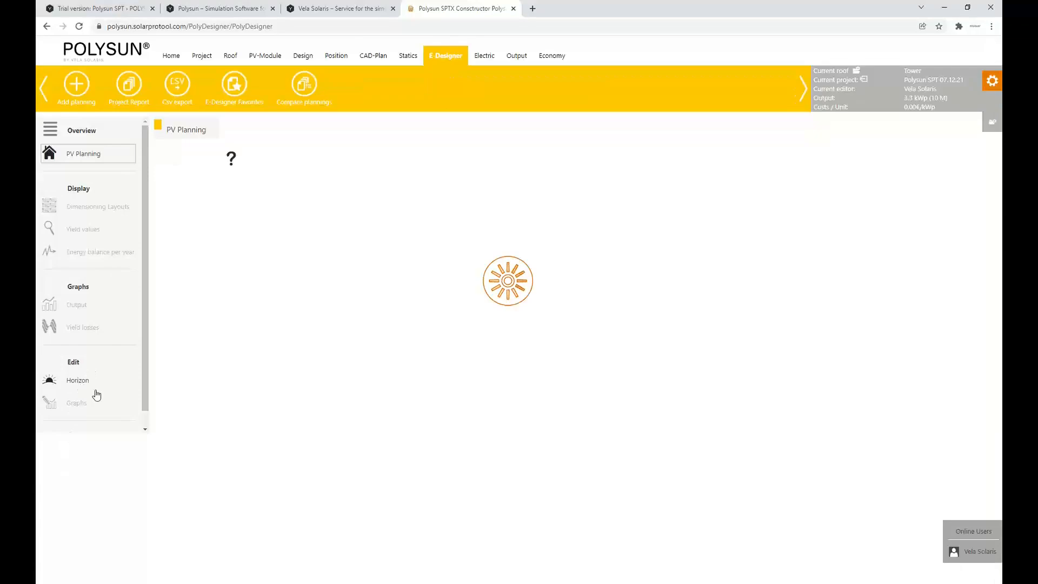
{"action": "left_click", "coordinate": [77, 431]}
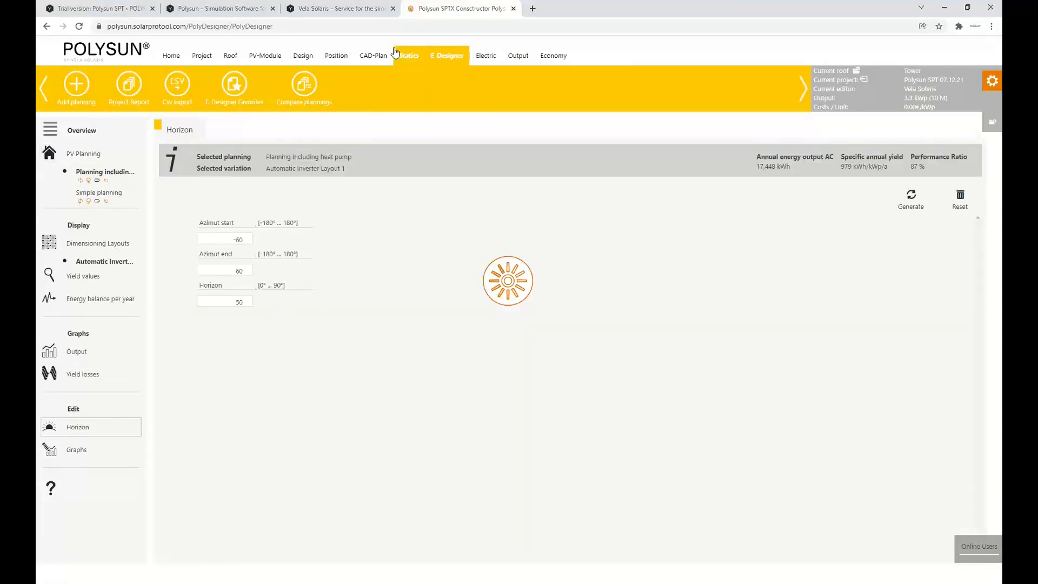
{"action": "left_click", "coordinate": [342, 54]}
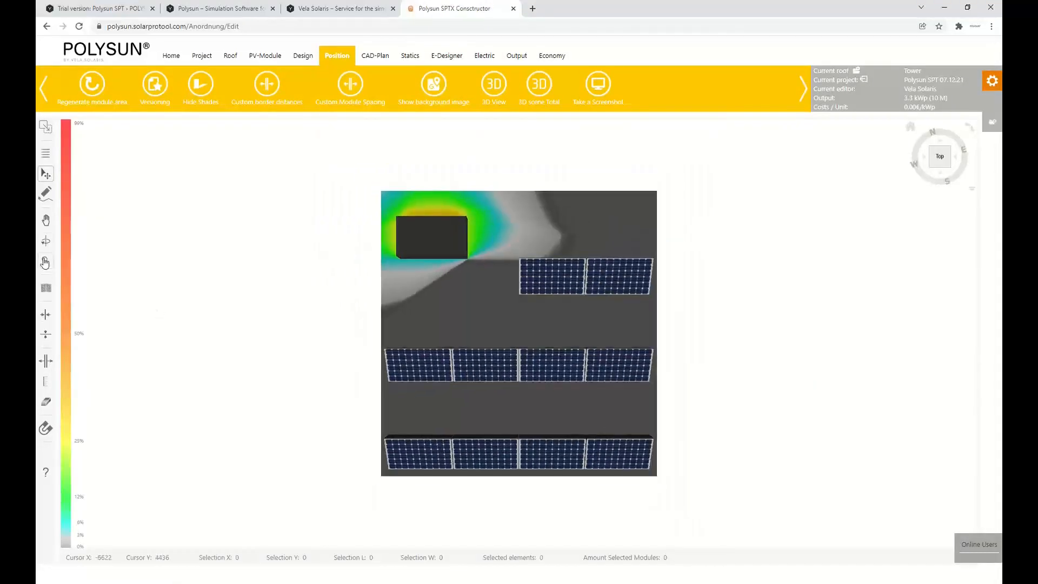
Examine the Tower's shading and the total 3D scene of all roofs from different angles
{"action": "left_click_drag", "start_coordinate": [336, 355], "coordinate": [474, 281]}
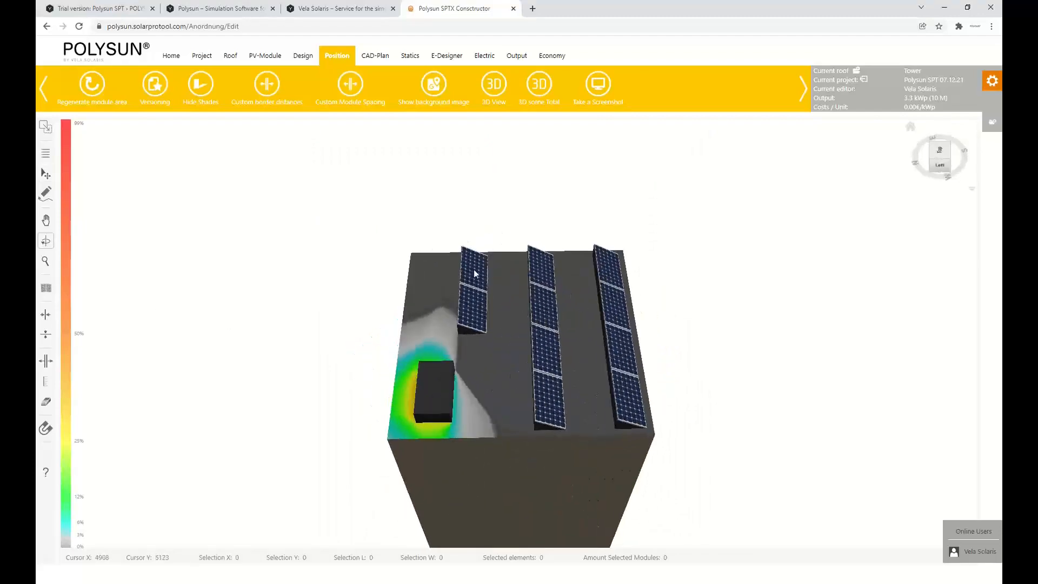
{"action": "mouse_move", "coordinate": [544, 360]}
{"action": "left_mouse_down"}
{"action": "mouse_move", "coordinate": [318, 325]}
{"action": "mouse_move", "coordinate": [410, 329]}
{"action": "mouse_move", "coordinate": [422, 354]}
{"action": "mouse_move", "coordinate": [530, 358]}
{"action": "left_mouse_up"}
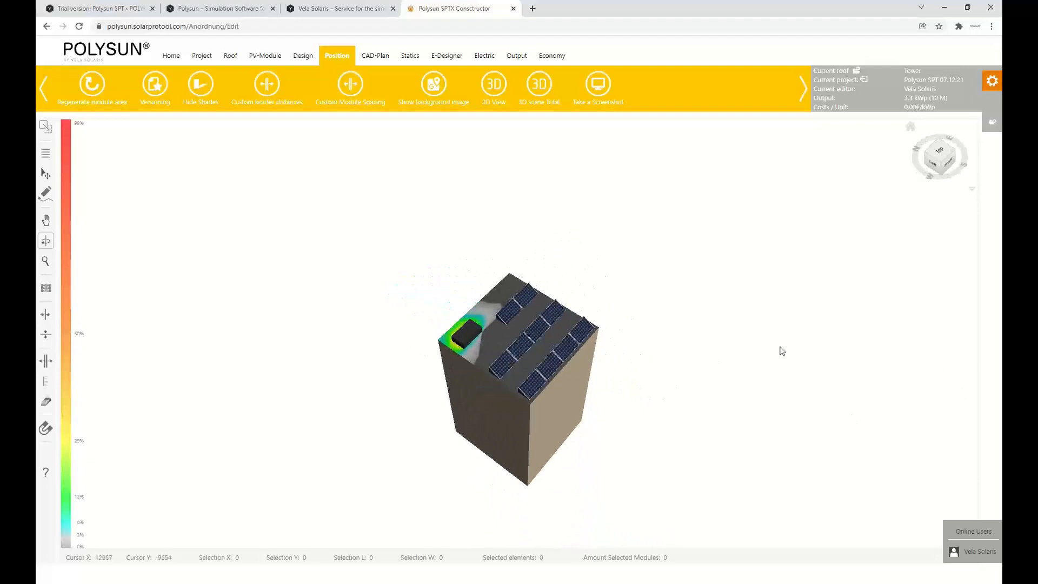
{"action": "scroll", "coordinate": [780, 349], "scroll_direction": "down", "scroll_amount": 4}
{"action": "left_click_drag", "start_coordinate": [670, 341], "coordinate": [574, 358]}
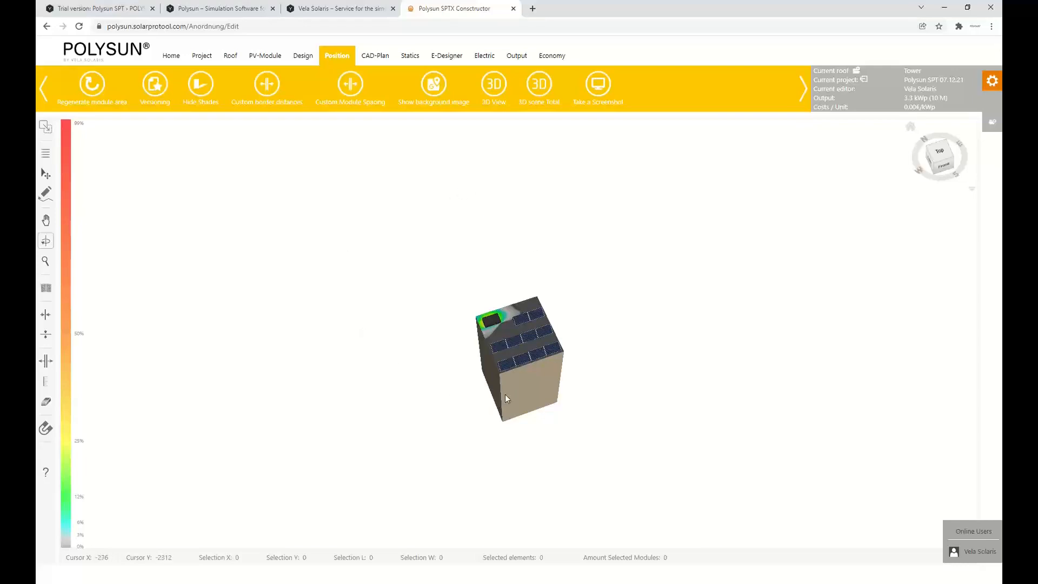
{"action": "left_click", "coordinate": [539, 84]}
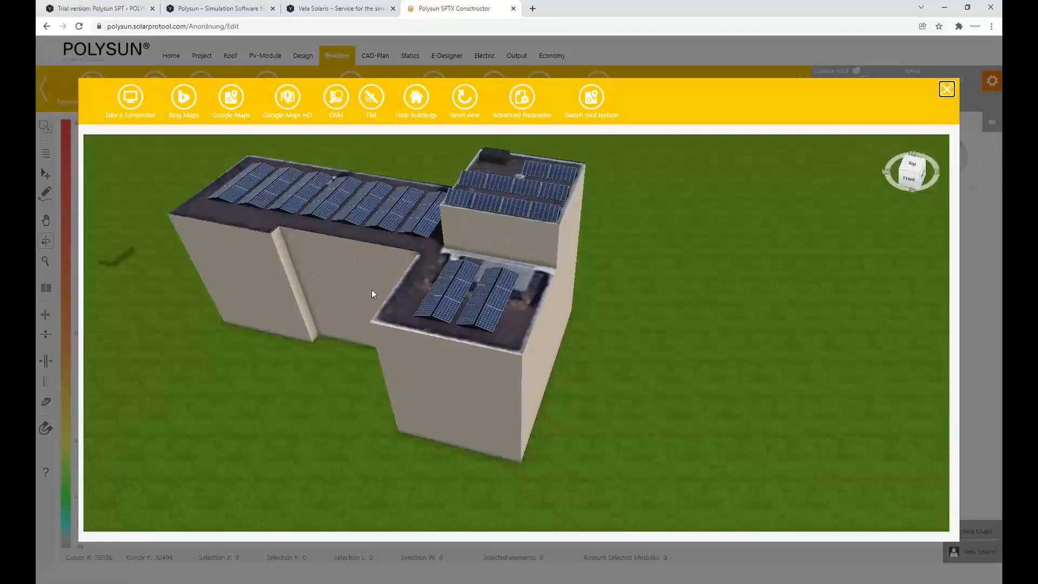
{"action": "left_click_drag", "start_coordinate": [344, 215], "coordinate": [499, 188]}
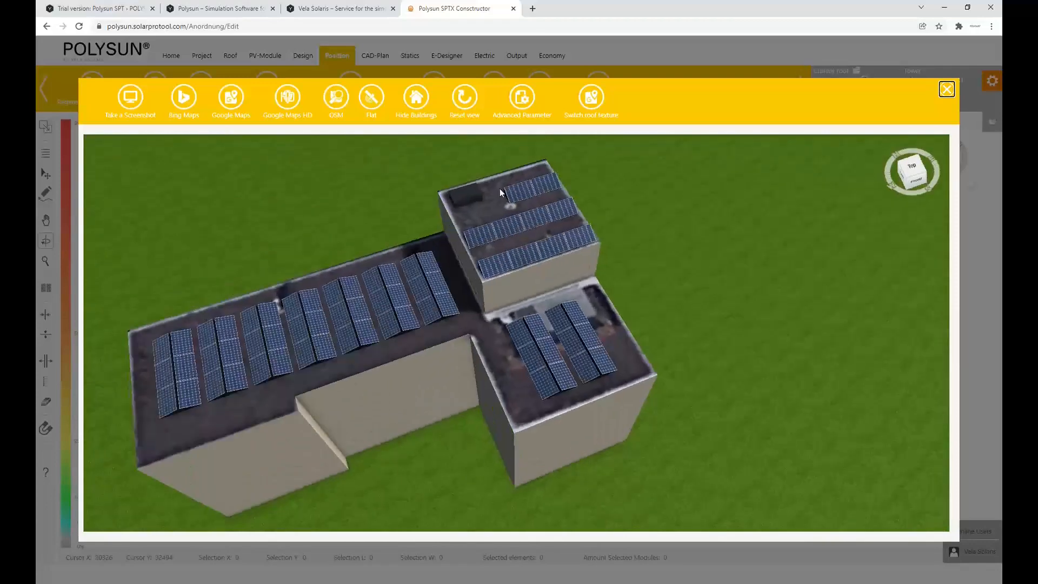
{"action": "scroll", "coordinate": [456, 233], "scroll_direction": "down", "scroll_amount": 5}
{"action": "left_click_drag", "start_coordinate": [570, 264], "coordinate": [454, 265]}
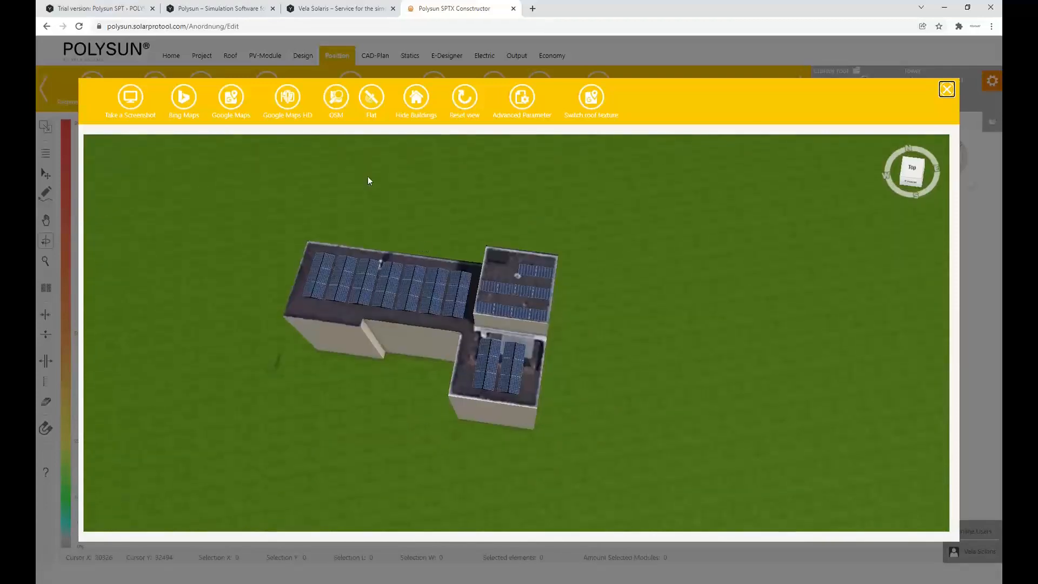
Show Google Maps imagery in the total 3D scene, hide the surrounding buildings, inspect the site and close the scene
{"action": "left_click", "coordinate": [233, 100]}
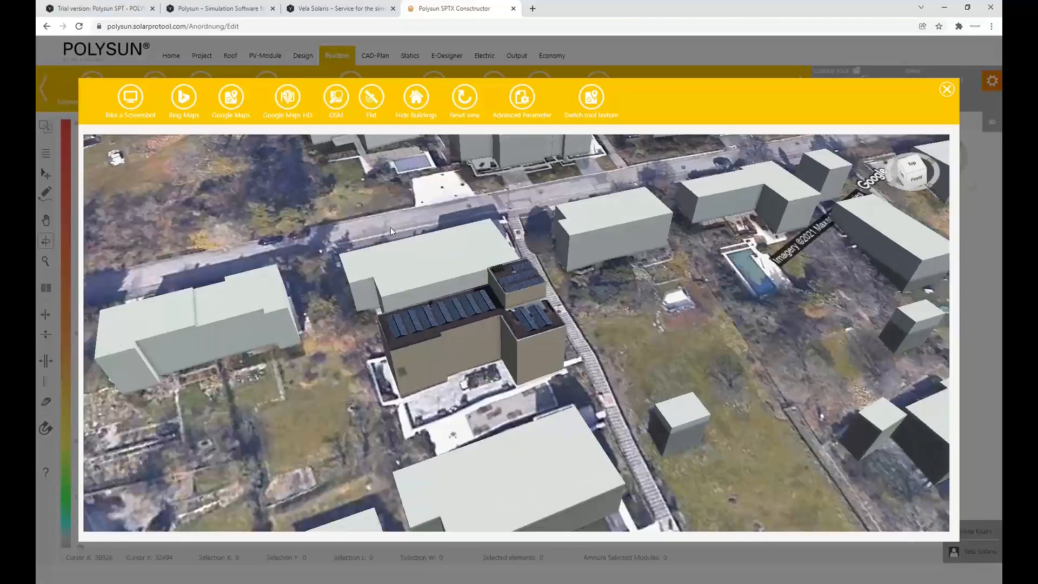
{"action": "left_click", "coordinate": [416, 98]}
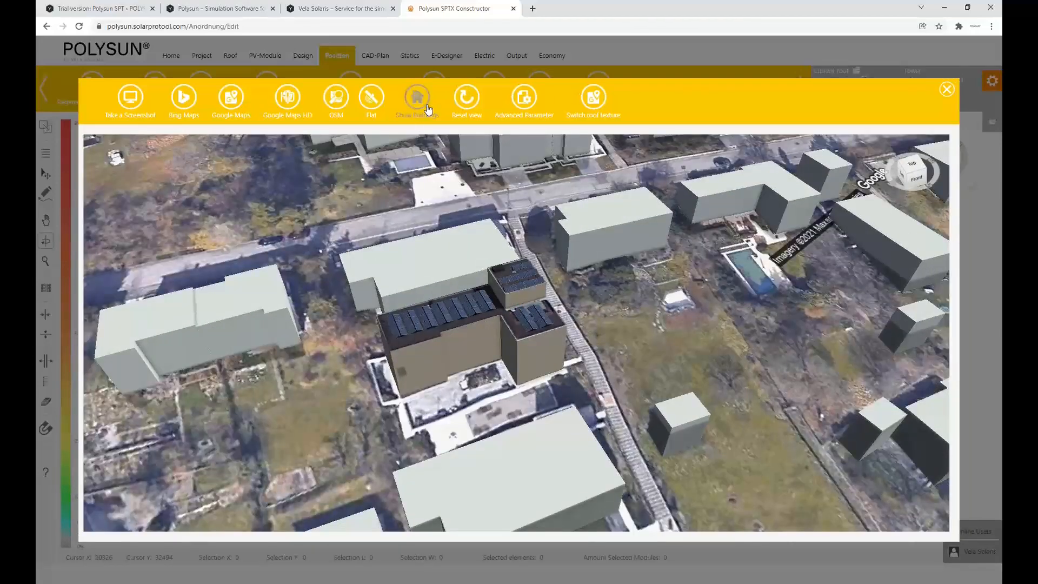
{"action": "left_click_drag", "start_coordinate": [570, 231], "coordinate": [420, 242]}
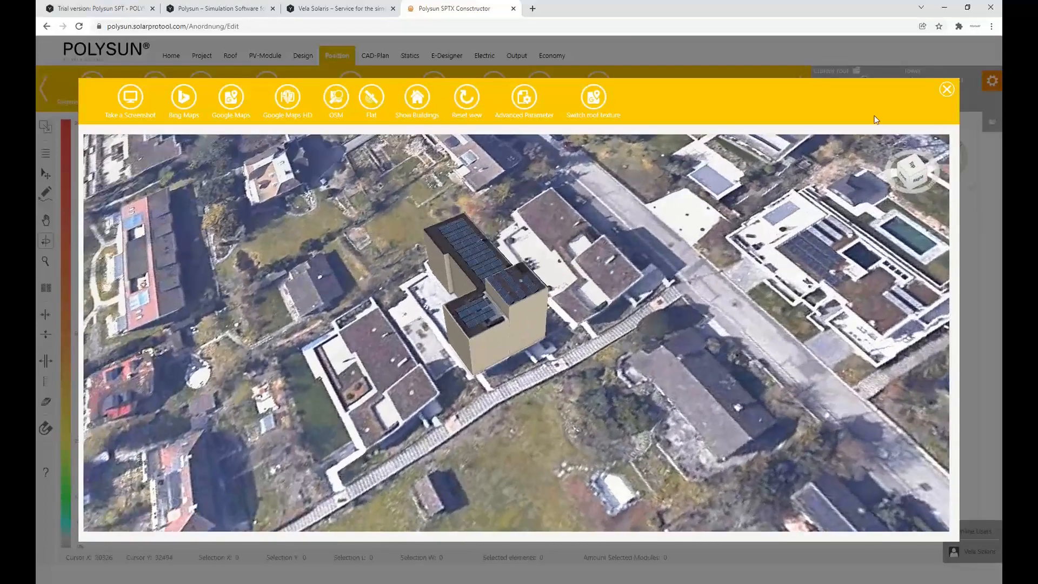
{"action": "left_click", "coordinate": [945, 91]}
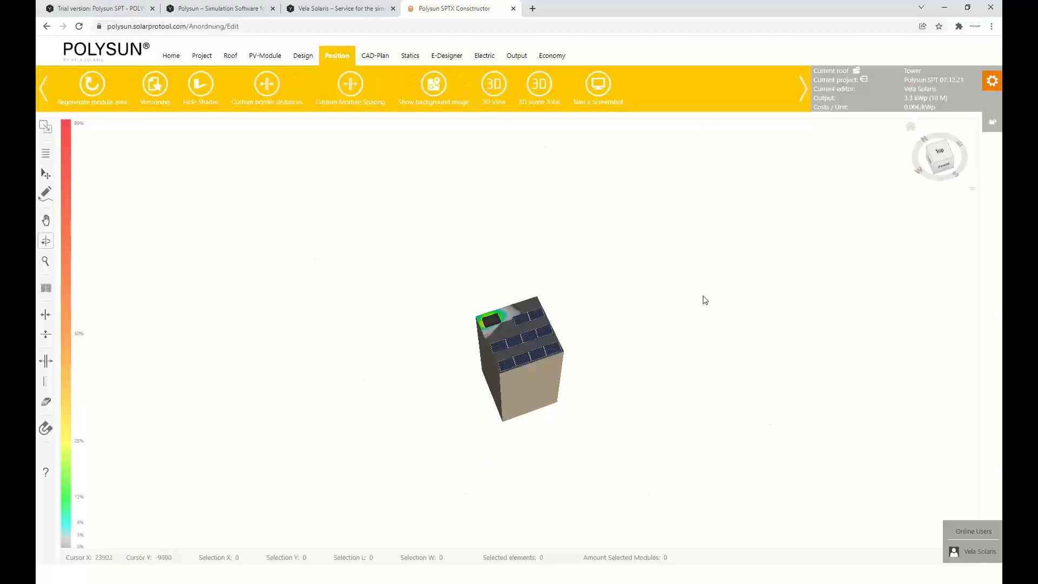
Generate the multi-roof project report for Tower and Roof_1 without prices and bills of materials, and open the downloaded PDF
{"action": "left_click", "coordinate": [518, 57]}
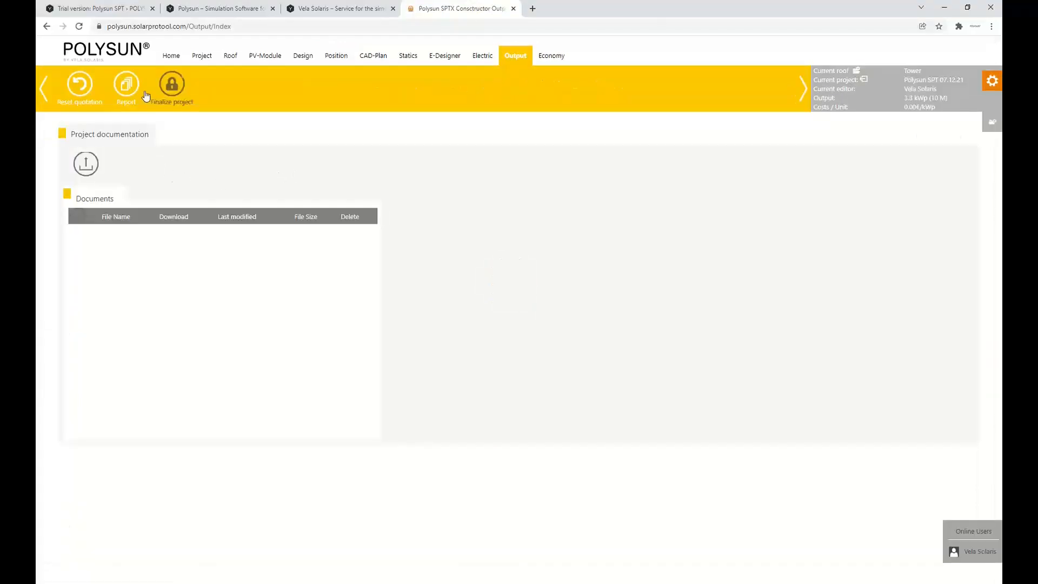
{"action": "left_click", "coordinate": [126, 84]}
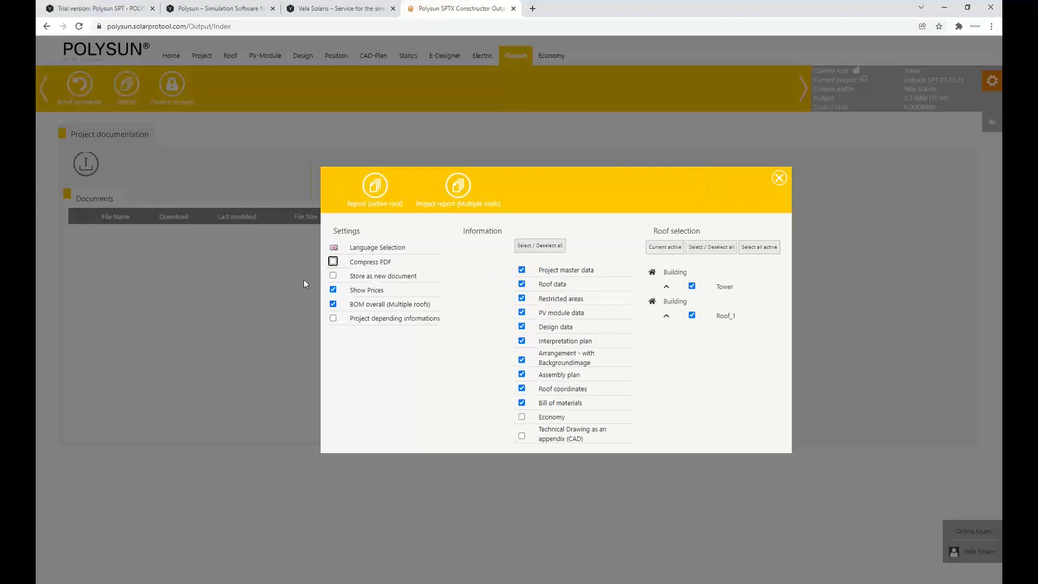
{"action": "left_click", "coordinate": [333, 291]}
{"action": "left_click", "coordinate": [333, 305]}
{"action": "left_click", "coordinate": [458, 181]}
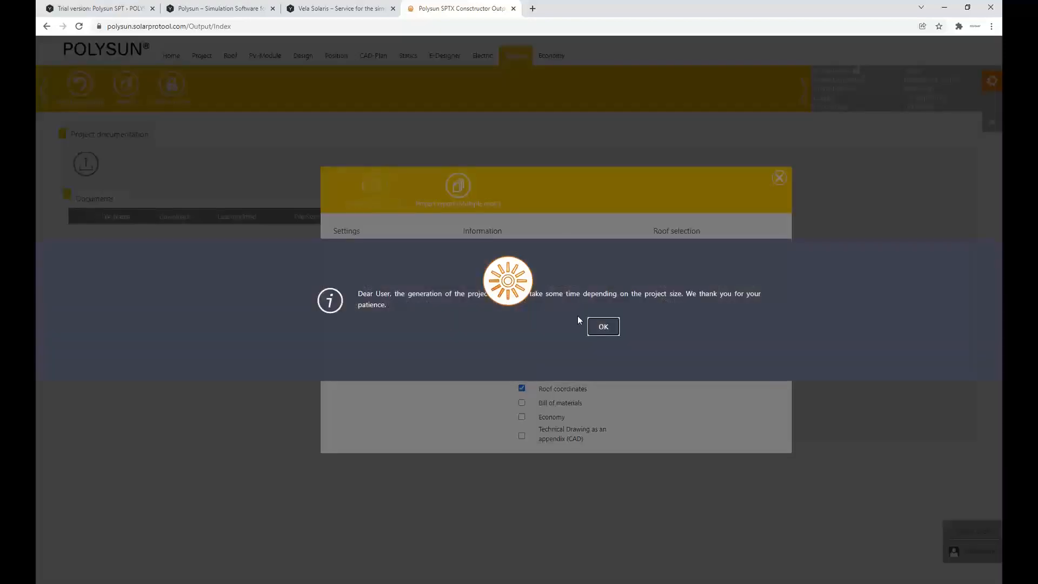
{"action": "left_click", "coordinate": [603, 326]}
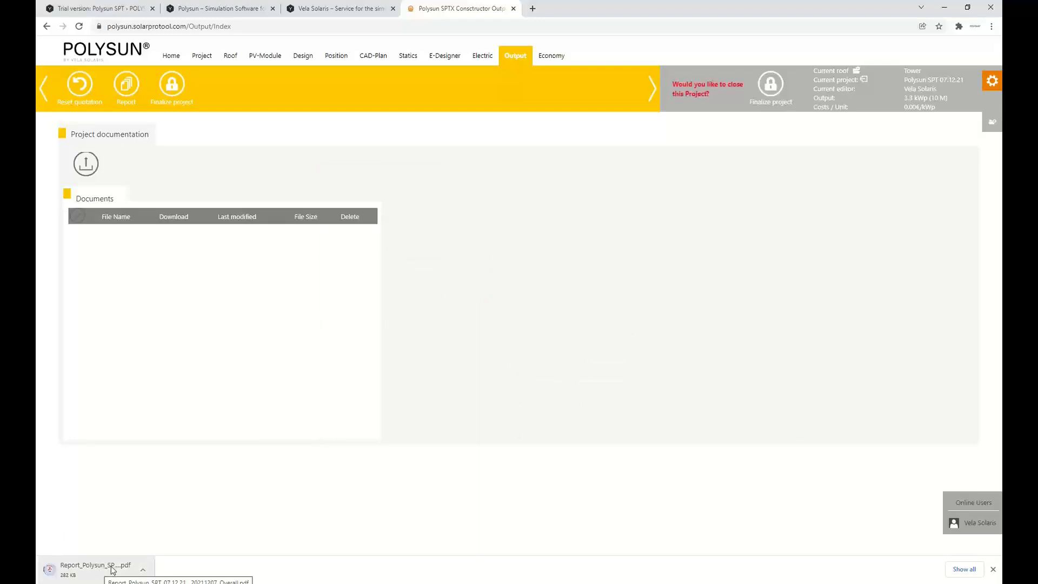
{"action": "left_click", "coordinate": [113, 570]}
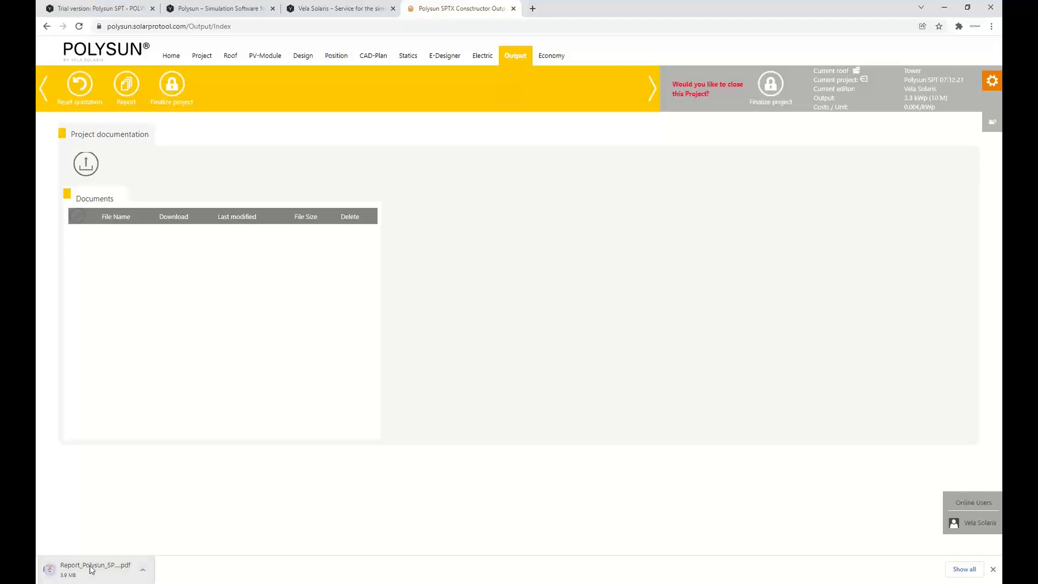
Return to the Tower's module positions and dimension the gap between the upper and middle module rows at their right end
{"action": "left_click", "coordinate": [346, 54]}
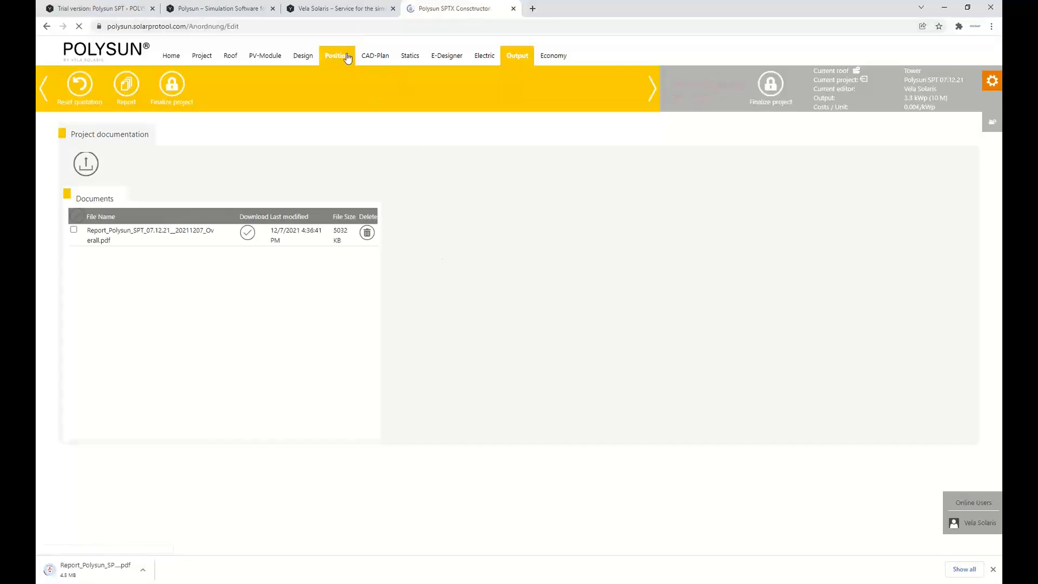
{"action": "scroll", "coordinate": [366, 253], "scroll_direction": "down", "scroll_amount": 5}
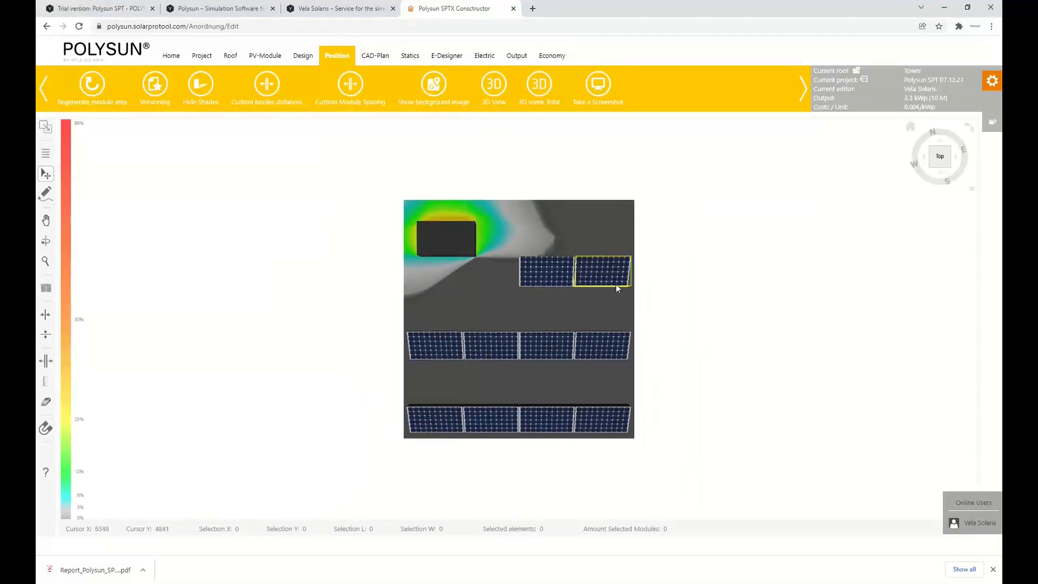
{"action": "left_click", "coordinate": [46, 384]}
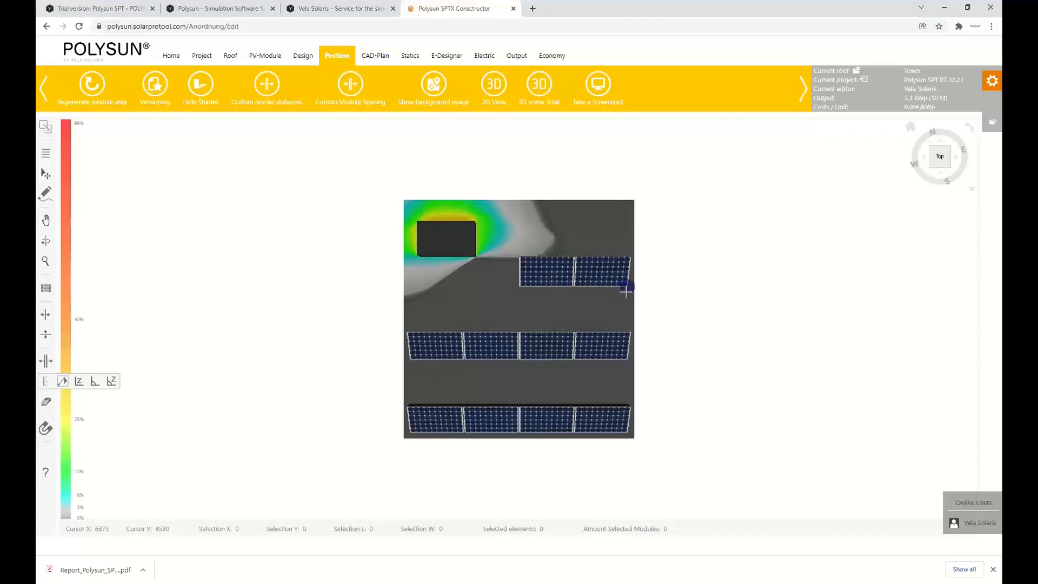
{"action": "left_click", "coordinate": [627, 360]}
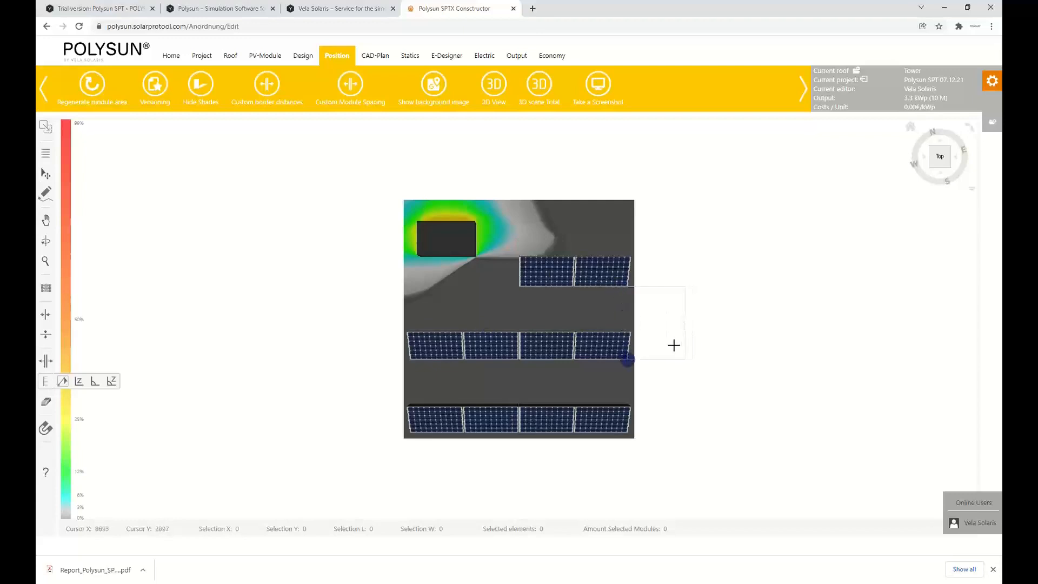
{"action": "left_click", "coordinate": [670, 322]}
{"action": "scroll", "coordinate": [273, 303], "scroll_direction": "down", "scroll_amount": 3}
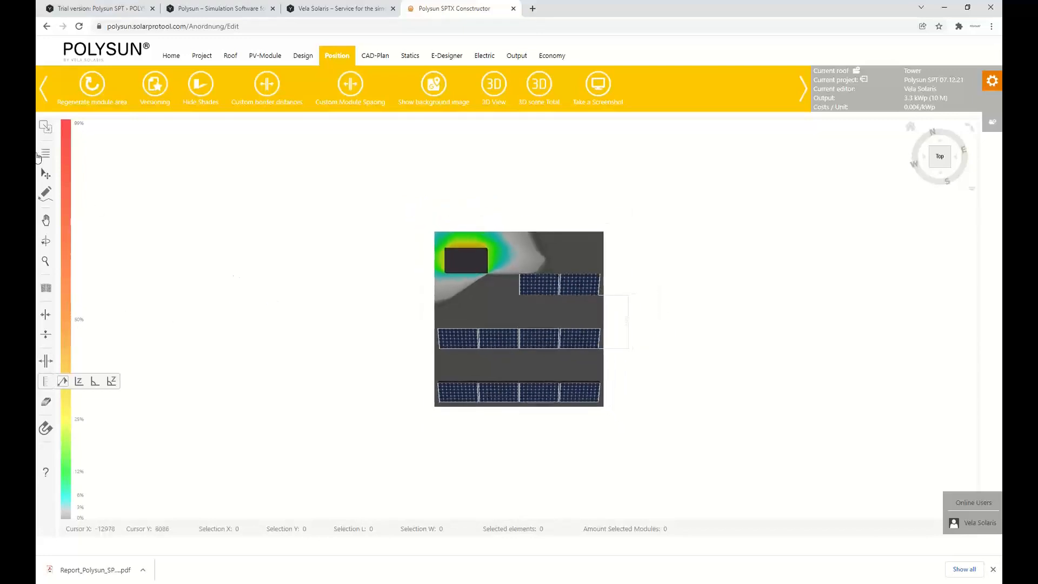
Delete the left module of the Tower's upper row and all remaining modules on the roof
{"action": "left_click", "coordinate": [43, 176]}
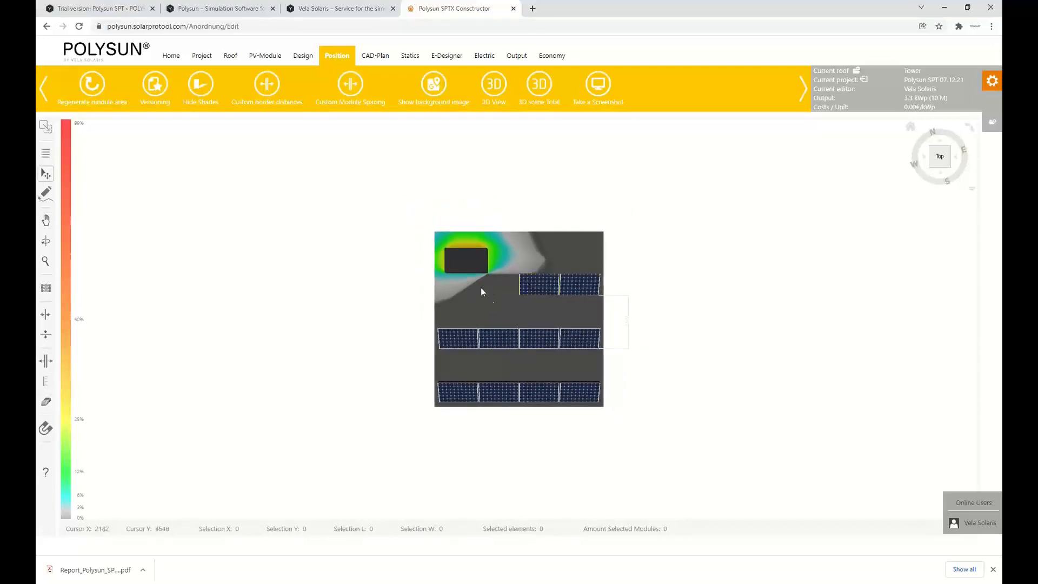
{"action": "left_click", "coordinate": [540, 284]}
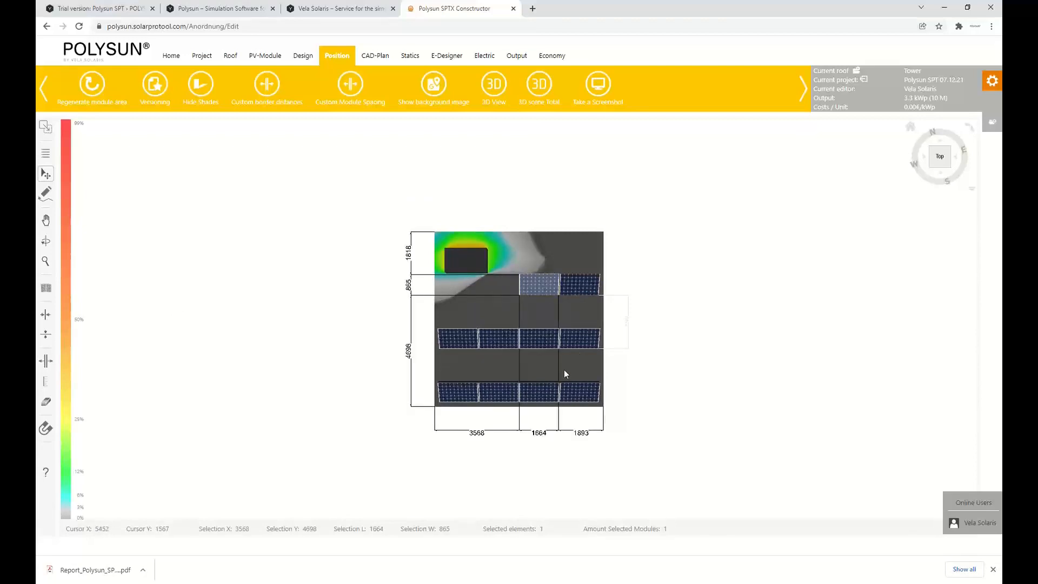
{"action": "key", "text": "Delete"}
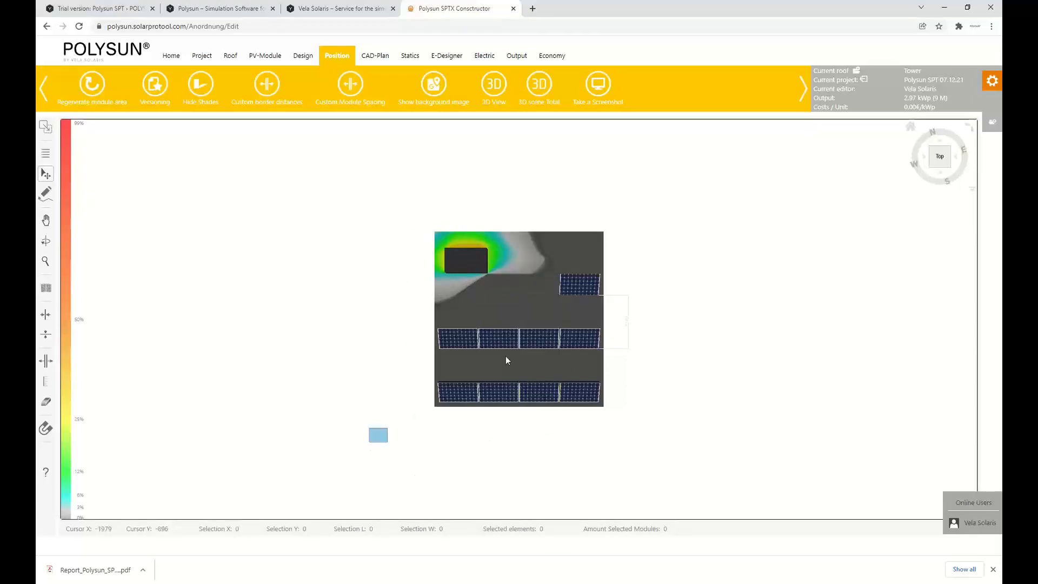
{"action": "left_click_drag", "start_coordinate": [507, 360], "coordinate": [671, 258]}
{"action": "key", "text": "Delete"}
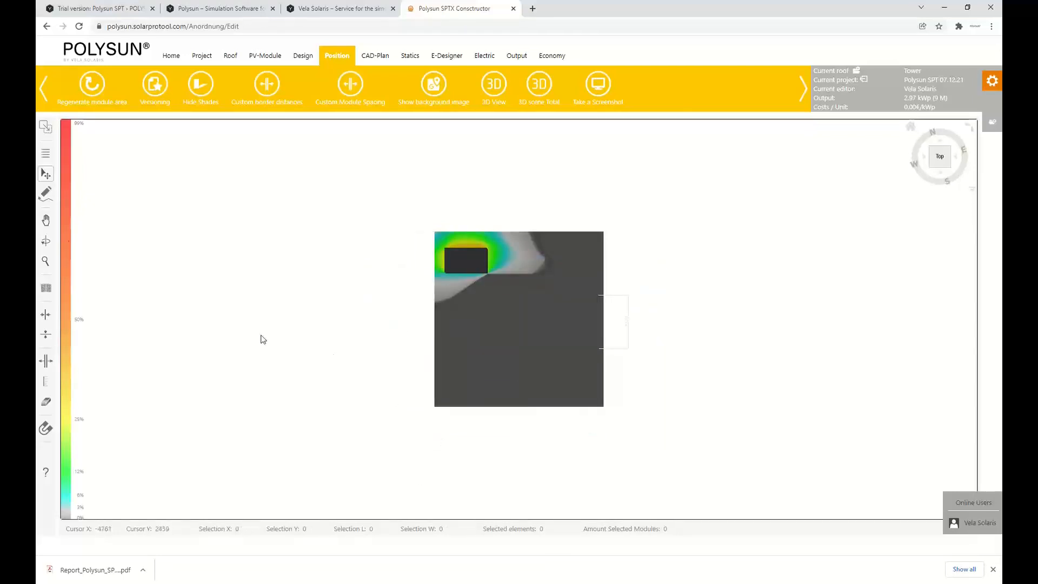
Fill a drawn area over the Tower roof with modules and move the lowest row up to 2330 mm from the lower roof edge
{"action": "left_click", "coordinate": [46, 288]}
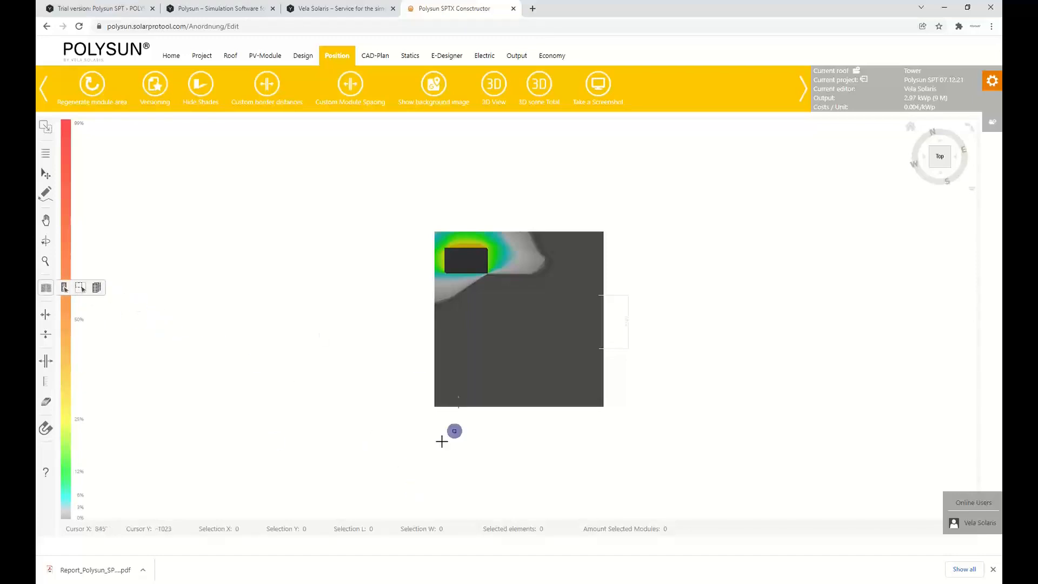
{"action": "left_click_drag", "start_coordinate": [326, 421], "coordinate": [678, 196]}
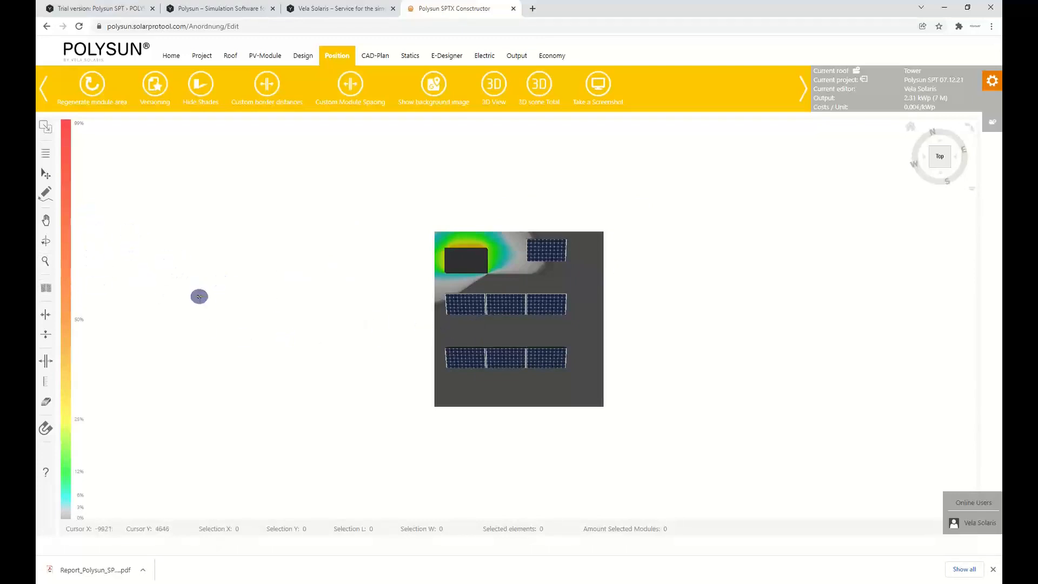
{"action": "key", "text": "Escape"}
{"action": "left_click_drag", "start_coordinate": [390, 389], "coordinate": [554, 343]}
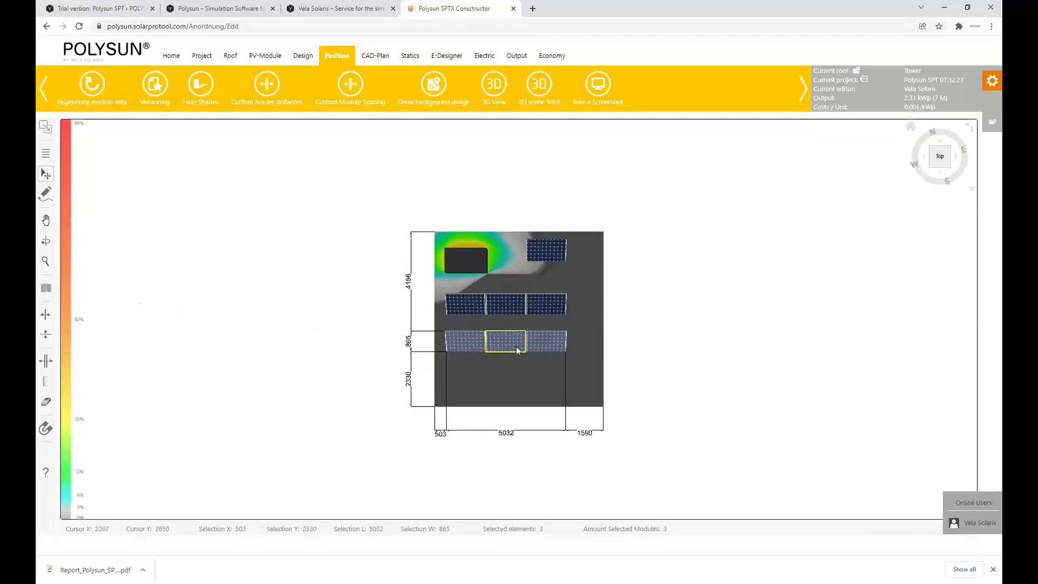
Copy the lowest row of three modules to about 700 mm from the Tower roof's lower edge
{"action": "left_click", "coordinate": [45, 290]}
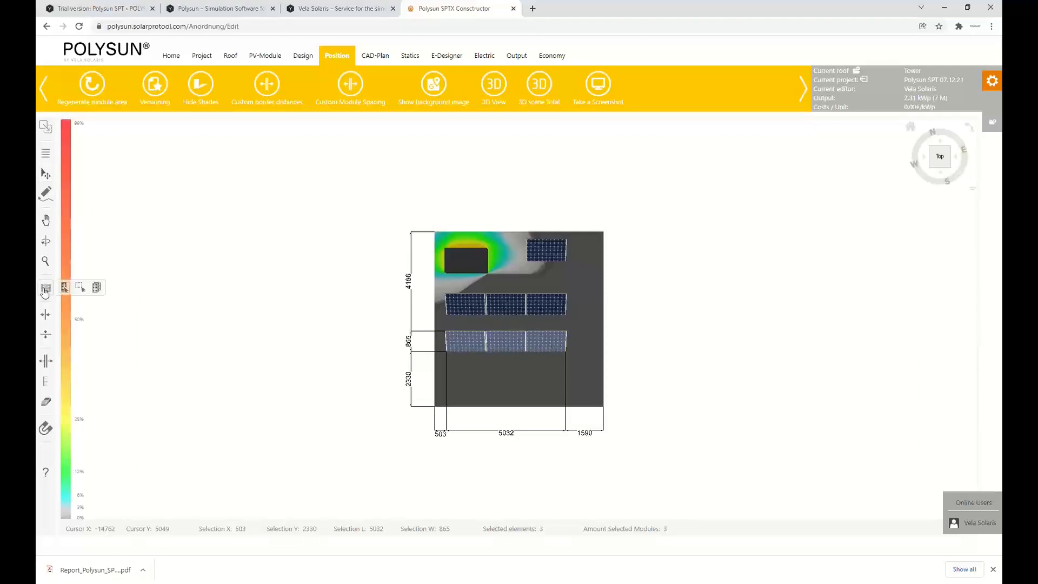
{"action": "left_click", "coordinate": [97, 293]}
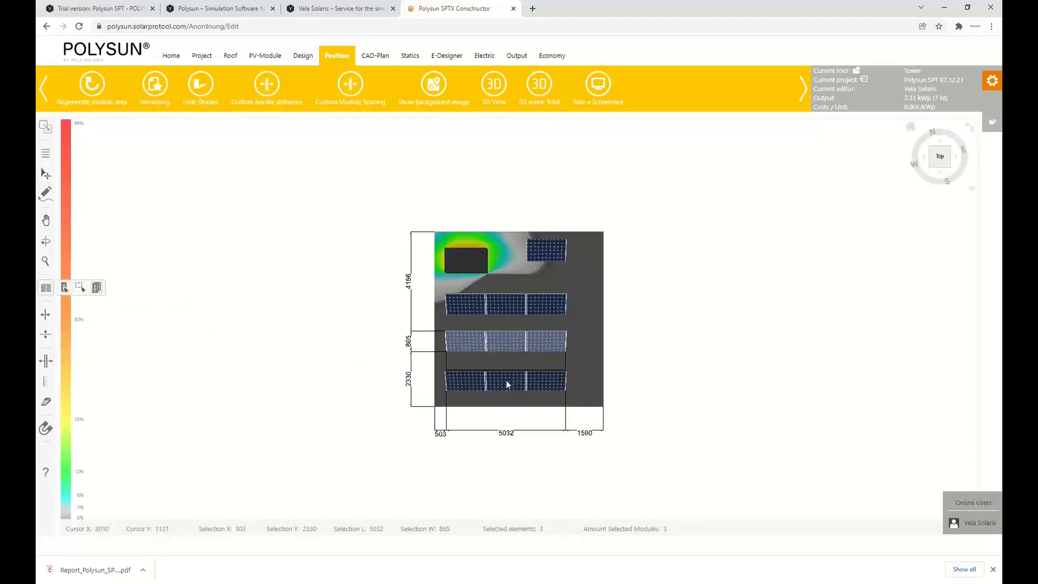
{"action": "left_click", "coordinate": [506, 381]}
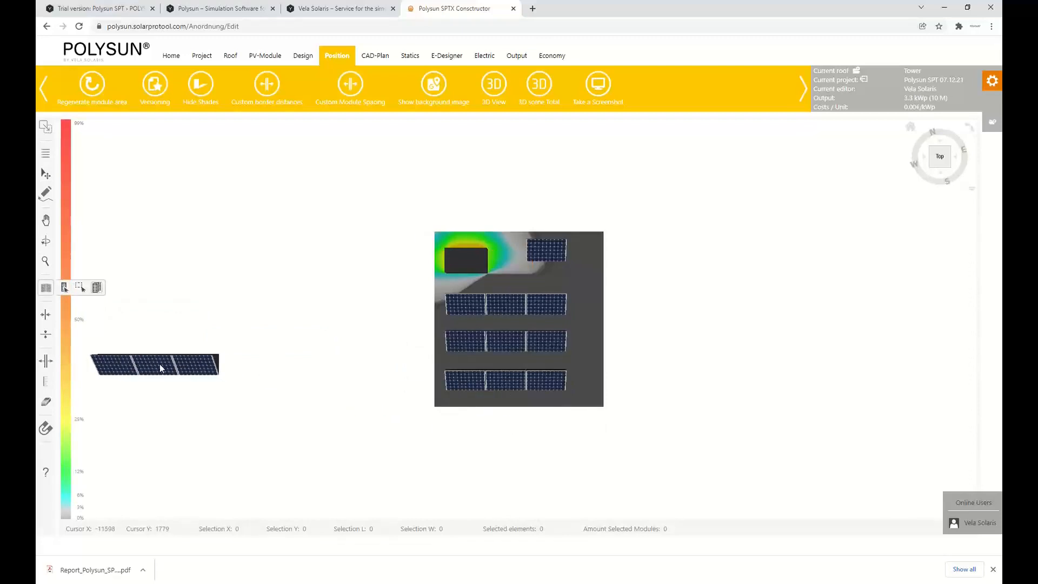
{"action": "key", "text": "Escape"}
Replace the single module beside the equipment obstacle with one placed about 740 mm from the upper roof edge
{"action": "left_click", "coordinate": [546, 258]}
{"action": "key", "text": "Delete"}
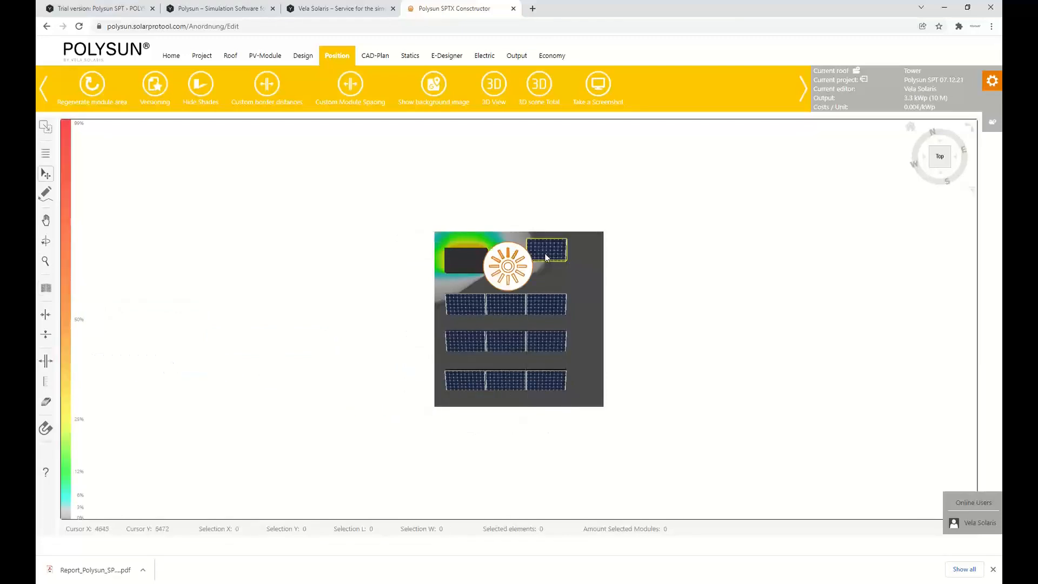
{"action": "left_click", "coordinate": [46, 288]}
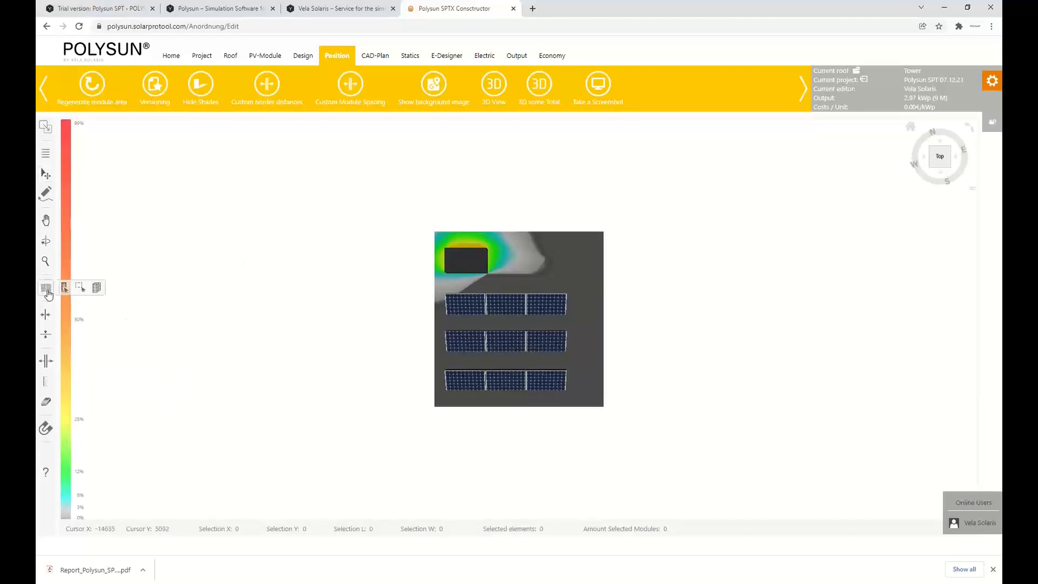
{"action": "left_click", "coordinate": [64, 287]}
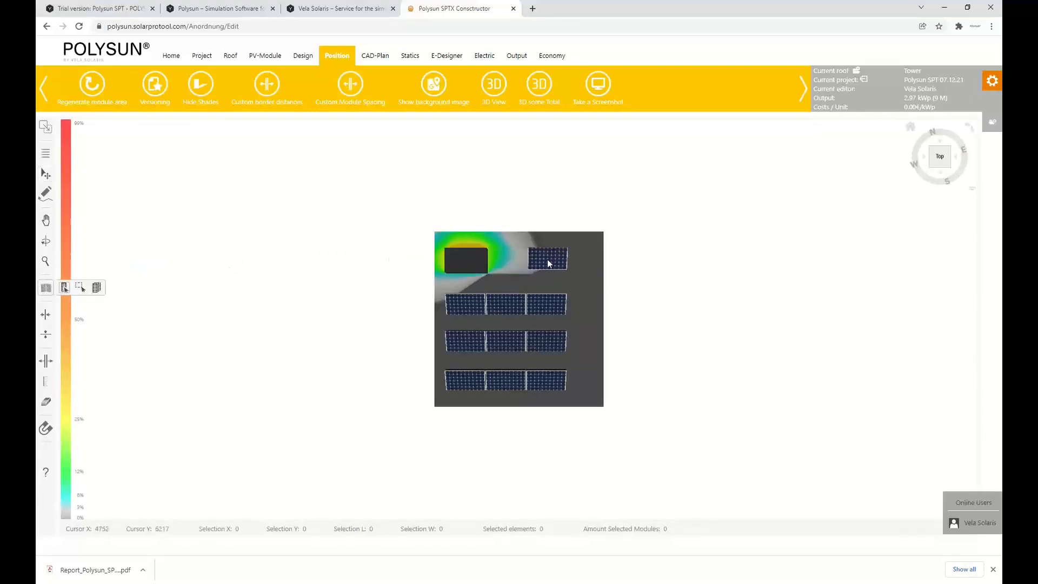
{"action": "left_click", "coordinate": [547, 258]}
{"action": "key", "text": "Escape"}
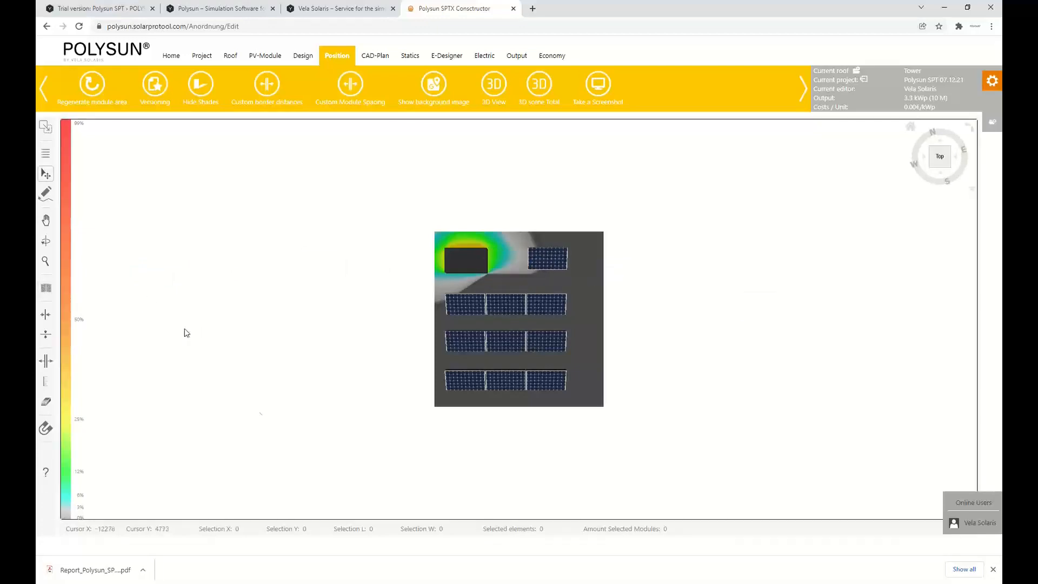
Shift all ten modules right to 961 mm from the left roof edge and inspect the Tower at an angle
{"action": "left_click_drag", "start_coordinate": [324, 394], "coordinate": [566, 259]}
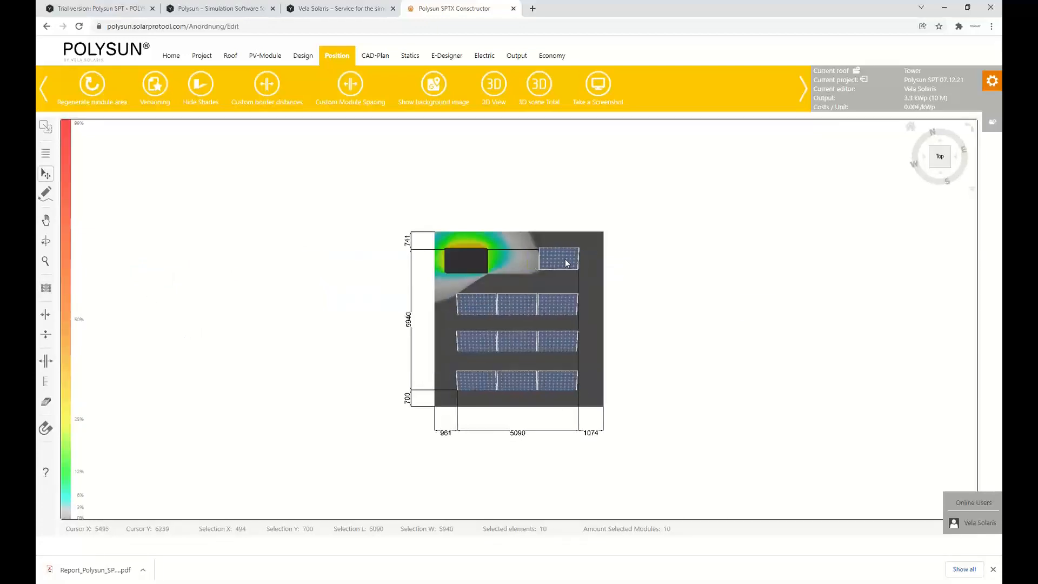
{"action": "left_click", "coordinate": [681, 278]}
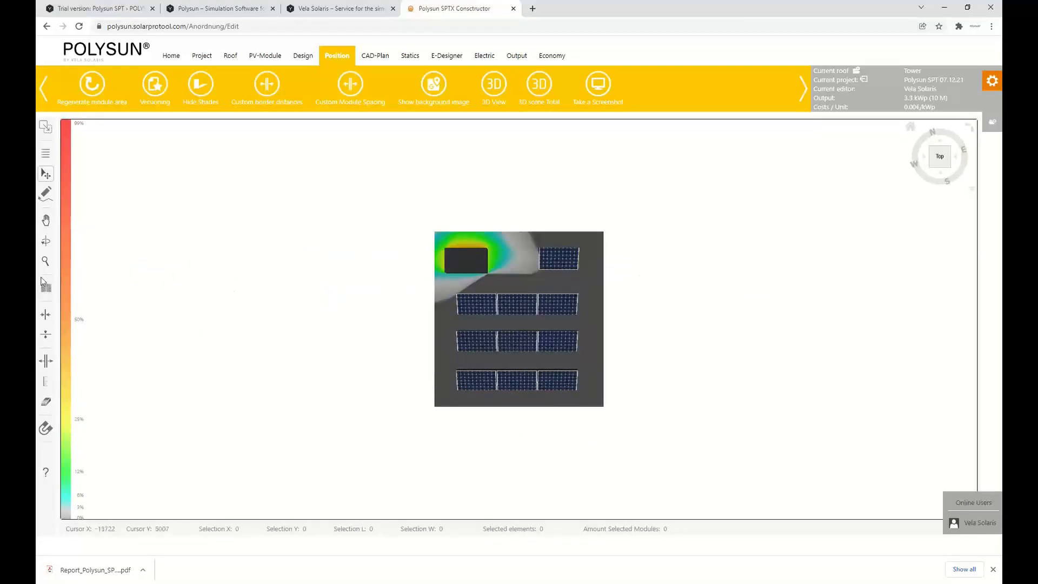
{"action": "left_click", "coordinate": [45, 241]}
{"action": "left_click_drag", "start_coordinate": [336, 349], "coordinate": [223, 248]}
{"action": "left_click_drag", "start_coordinate": [296, 247], "coordinate": [359, 285]}
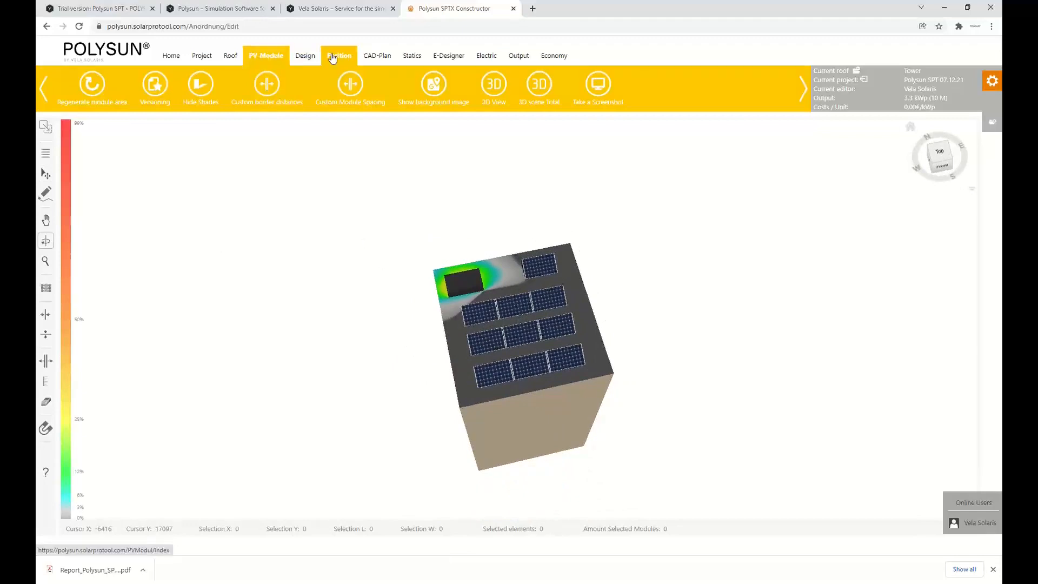
Create a new active roof titled Green field in Area and load it as the current roof
{"action": "left_click", "coordinate": [858, 71]}
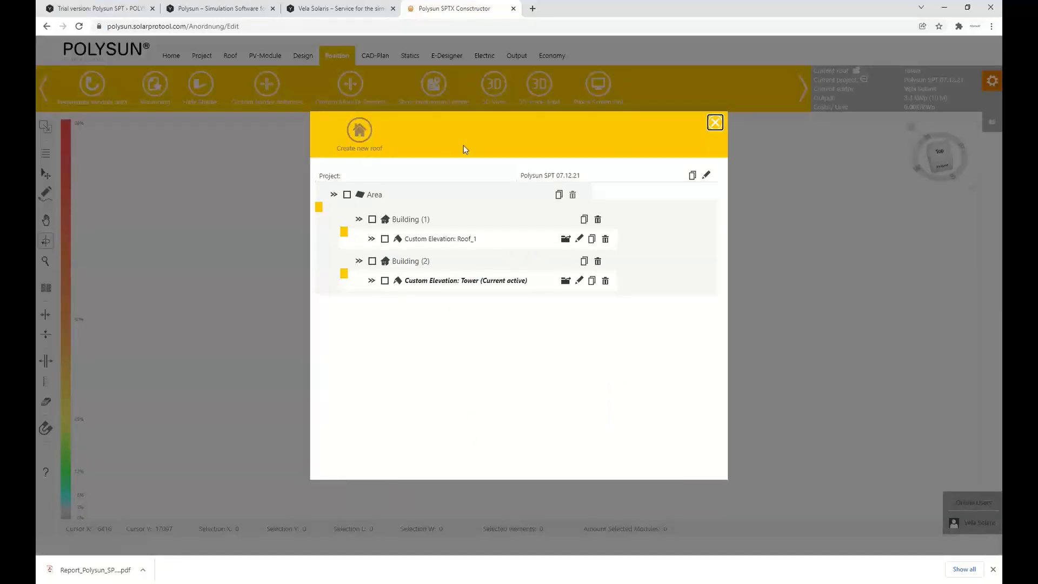
{"action": "left_click", "coordinate": [364, 139]}
{"action": "left_click", "coordinate": [485, 306]}
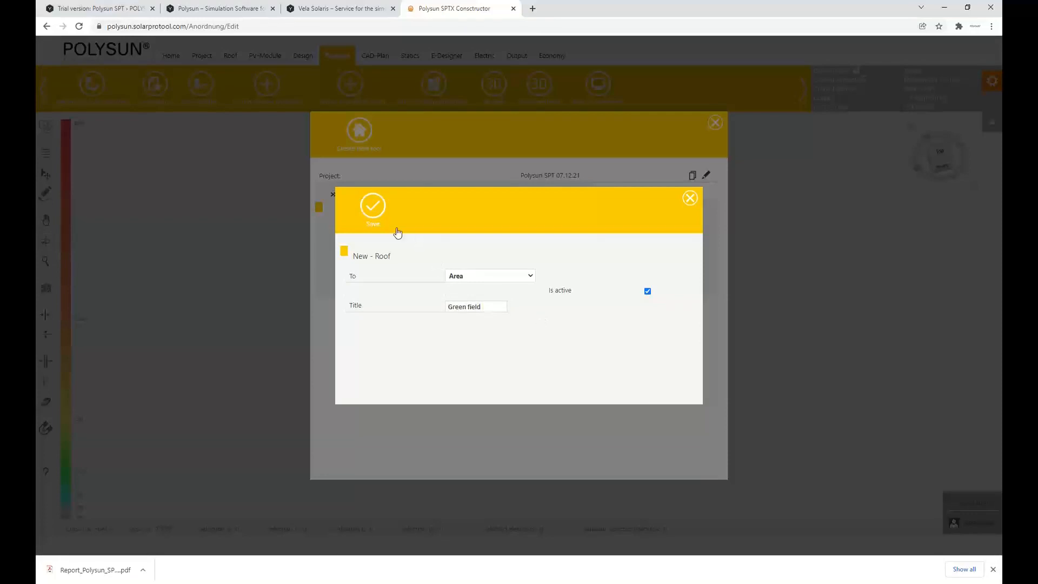
{"action": "left_click", "coordinate": [375, 210]}
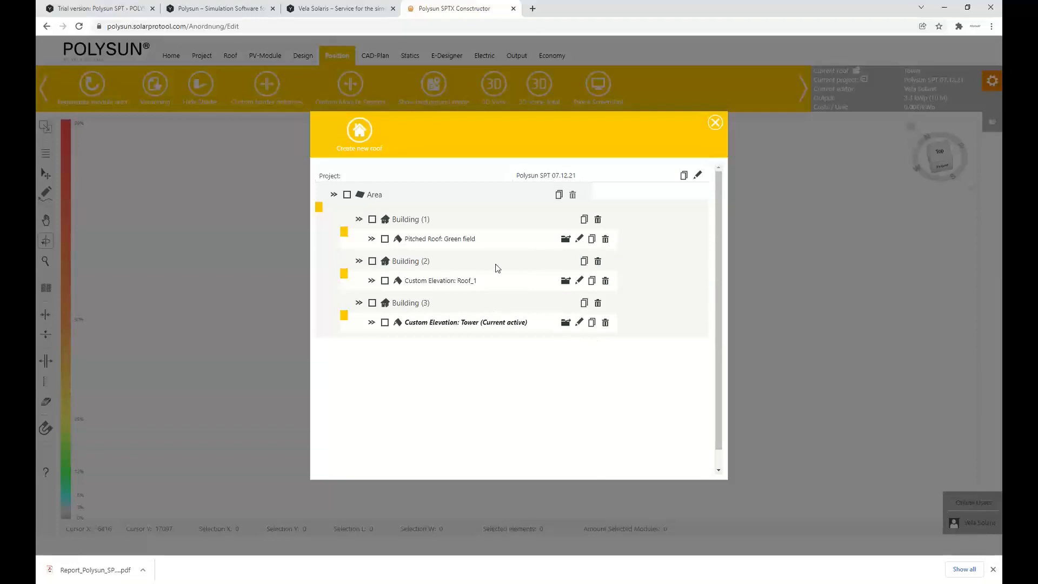
{"action": "left_click", "coordinate": [565, 239]}
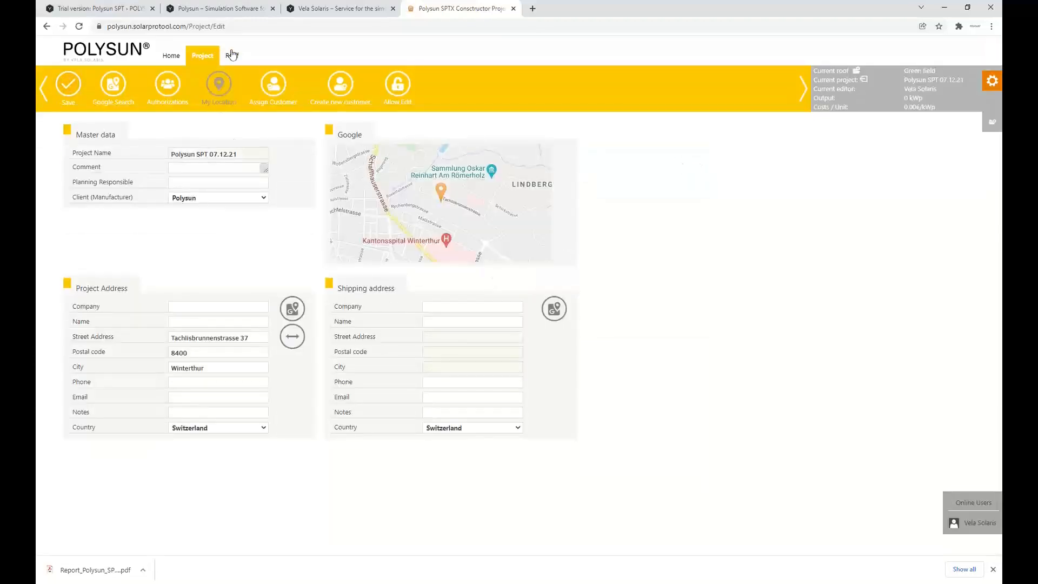
Define the Green field roof as a custom elevated roof with a building height of 10000 mm
{"action": "left_click", "coordinate": [237, 56]}
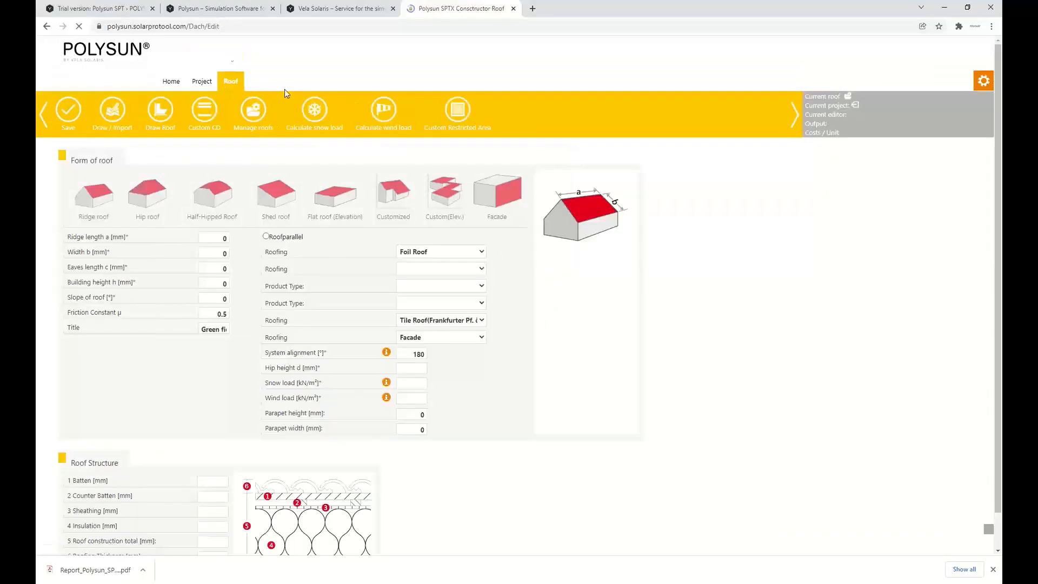
{"action": "left_click", "coordinate": [447, 161]}
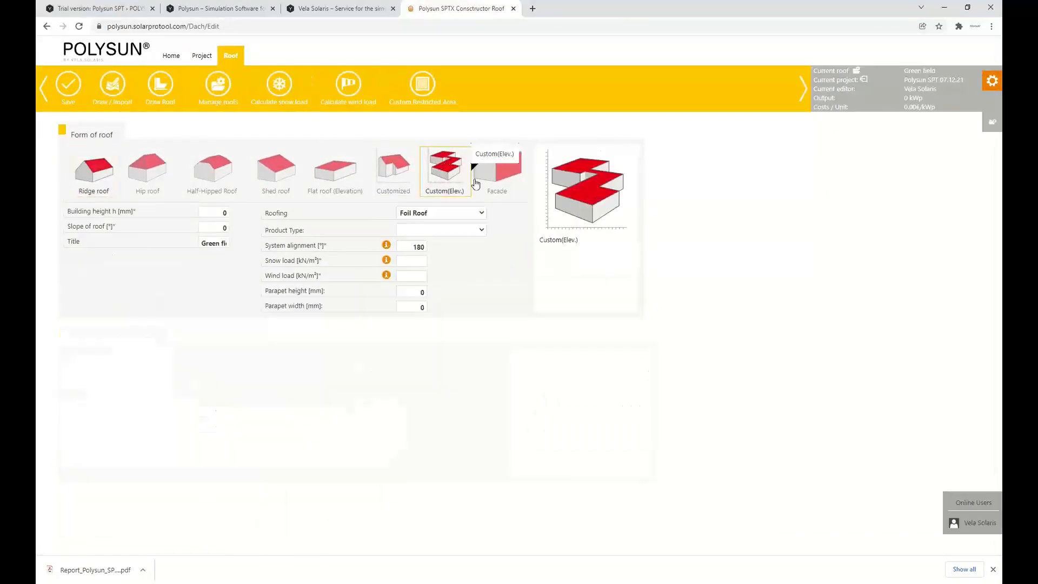
{"action": "left_click", "coordinate": [218, 211]}
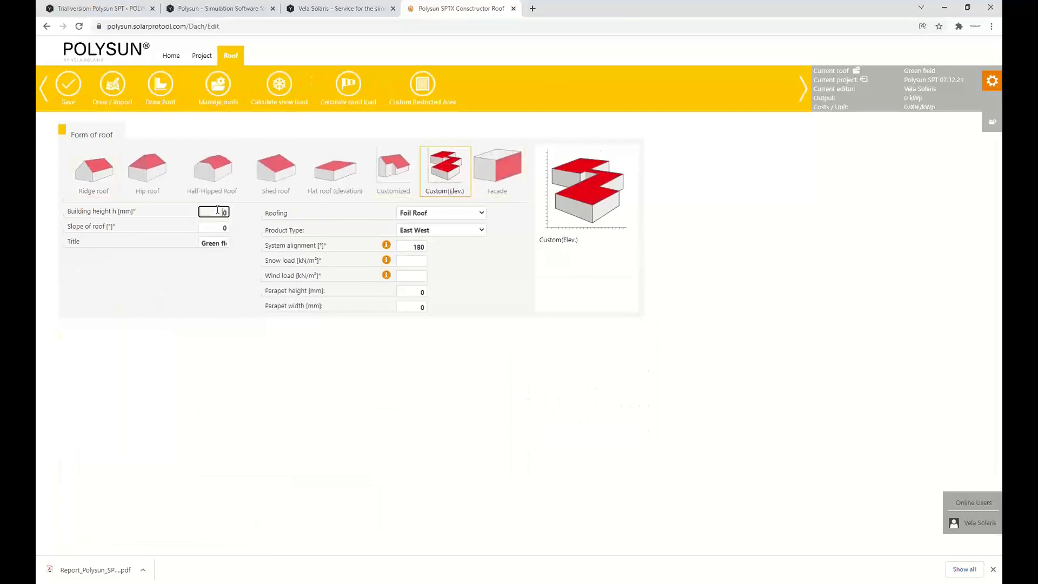
{"action": "type", "text": "10000"}
Calculate the Green field roof's snow load for the snow load zone Height +-0
{"action": "left_click", "coordinate": [426, 261]}
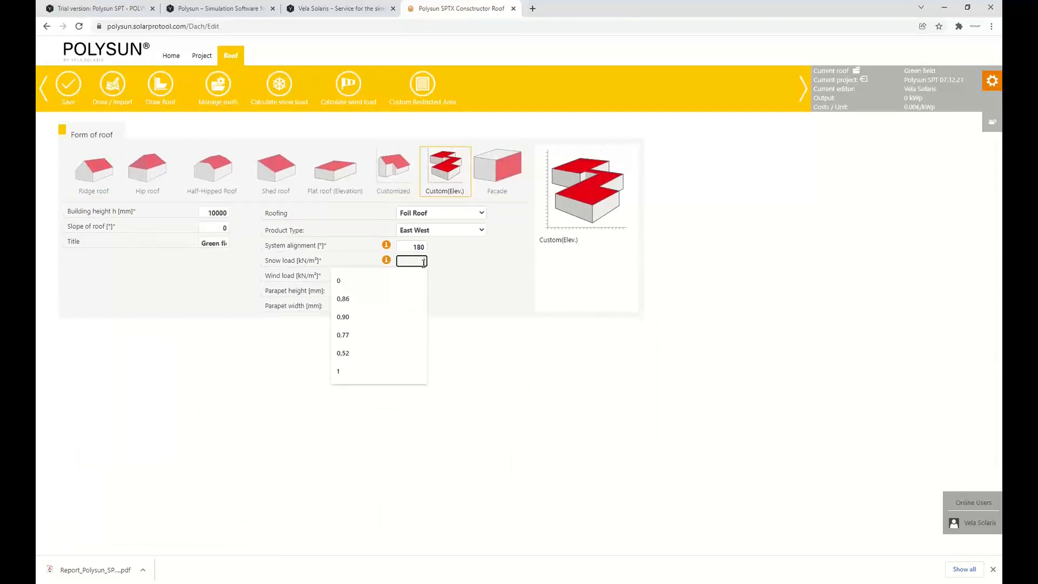
{"action": "left_click", "coordinate": [386, 260]}
{"action": "left_click", "coordinate": [360, 254]}
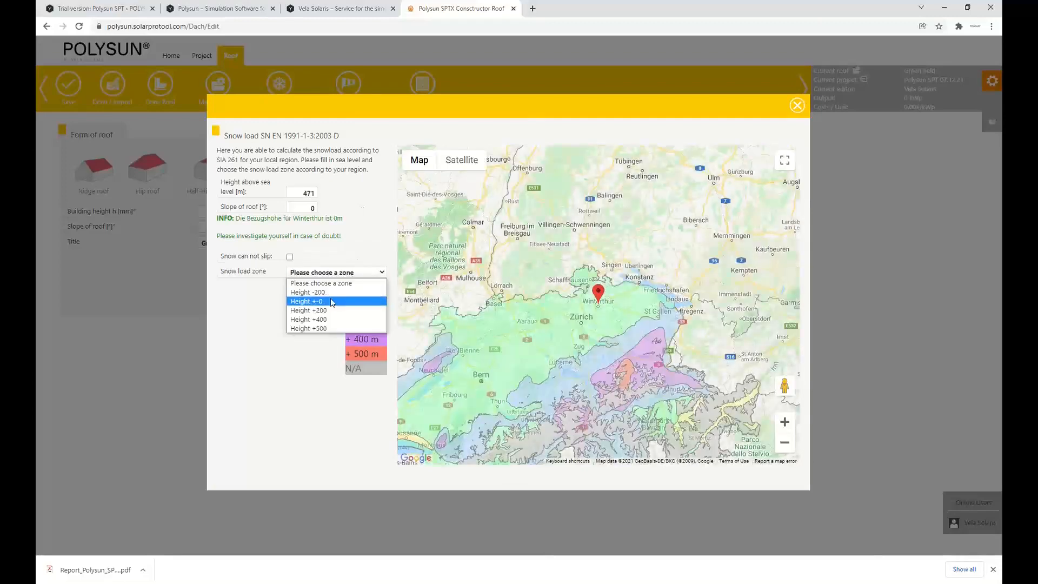
{"action": "left_click", "coordinate": [335, 299]}
Calculate the wind load with reference pressure zone Generally 1 (0,9 kN/m²) and an exposure category
{"action": "left_click", "coordinate": [386, 275]}
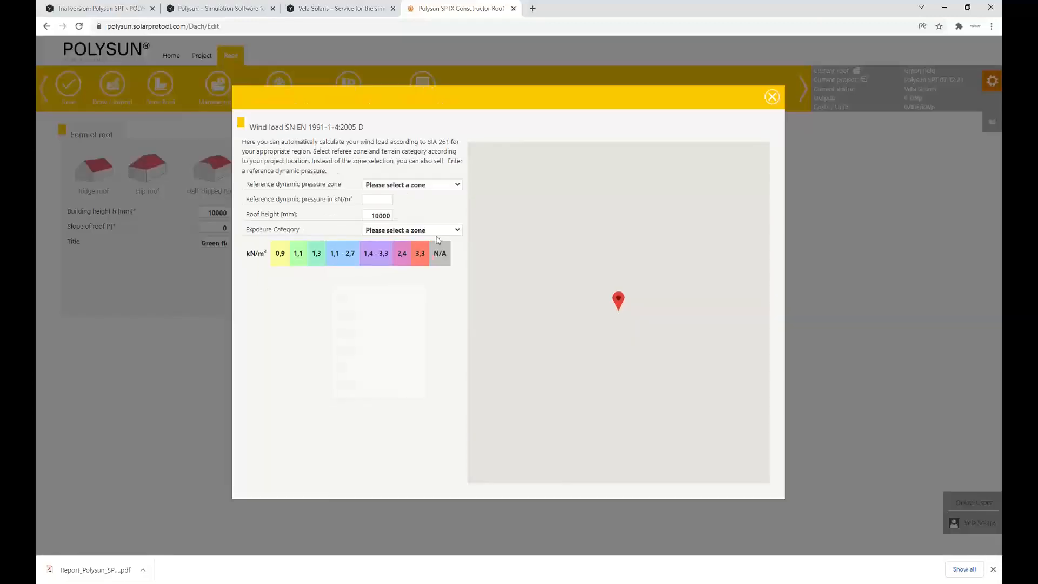
{"action": "left_click", "coordinate": [412, 185]}
{"action": "left_click", "coordinate": [409, 205]}
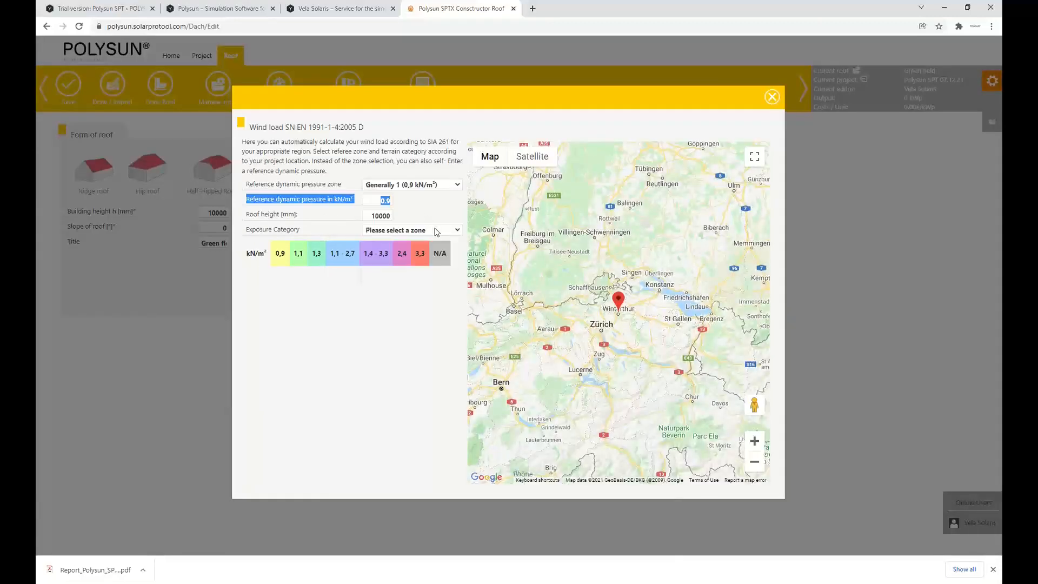
{"action": "left_click", "coordinate": [437, 232]}
{"action": "left_click", "coordinate": [411, 267]}
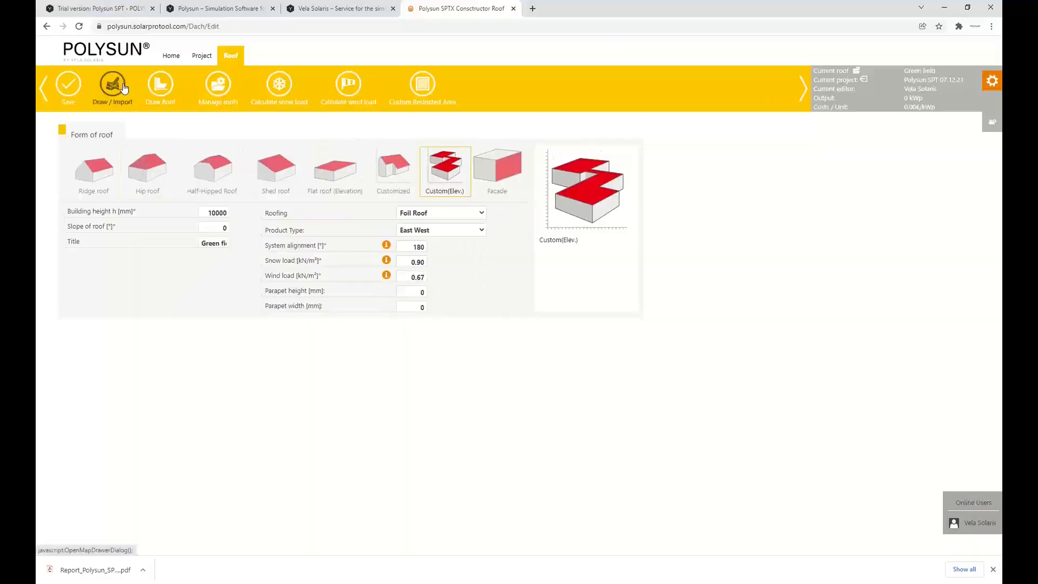
Import the roof plan Dachaufsicht.PNG as a drawing background and examine it on the blank canvas
{"action": "left_click", "coordinate": [124, 88]}
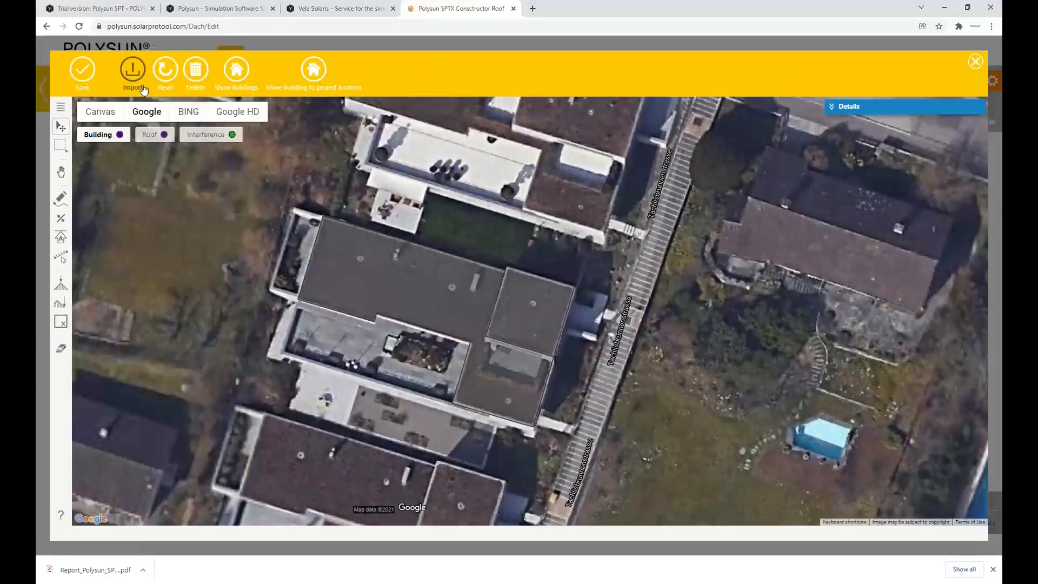
{"action": "left_click", "coordinate": [135, 74]}
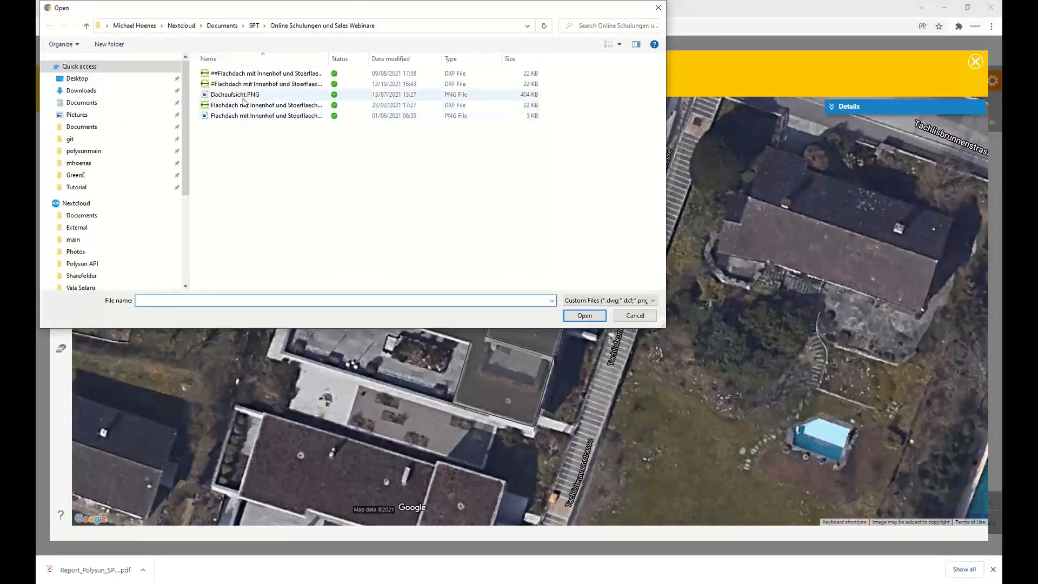
{"action": "double_click", "coordinate": [252, 97]}
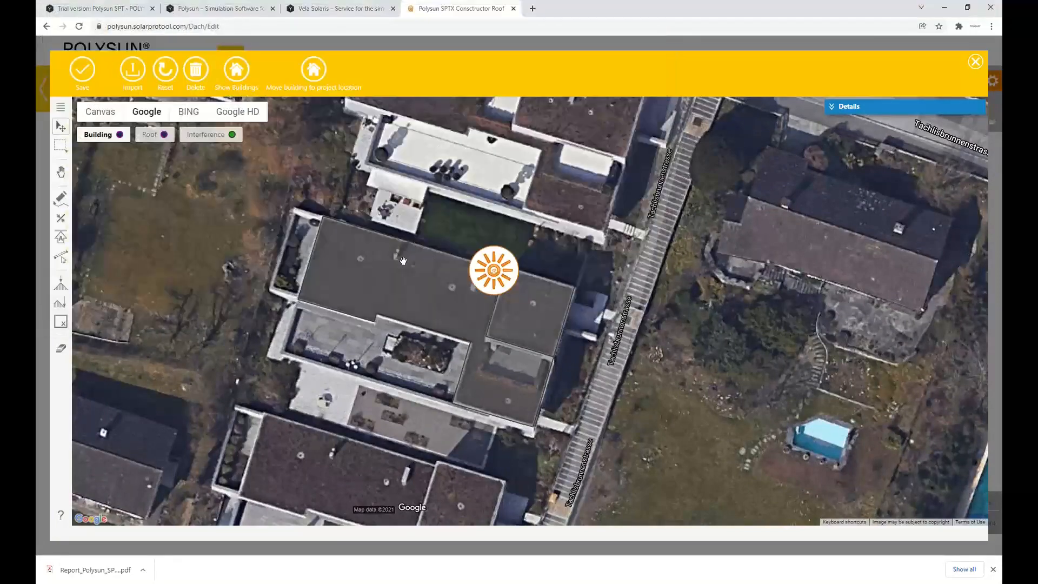
{"action": "scroll", "coordinate": [423, 248], "scroll_direction": "down", "scroll_amount": 2}
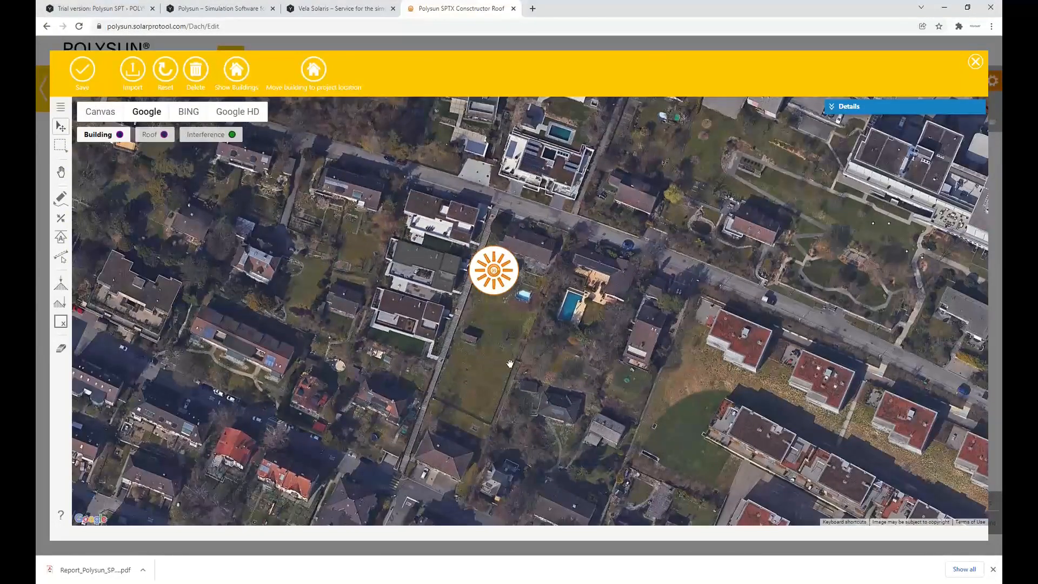
{"action": "left_click", "coordinate": [100, 112]}
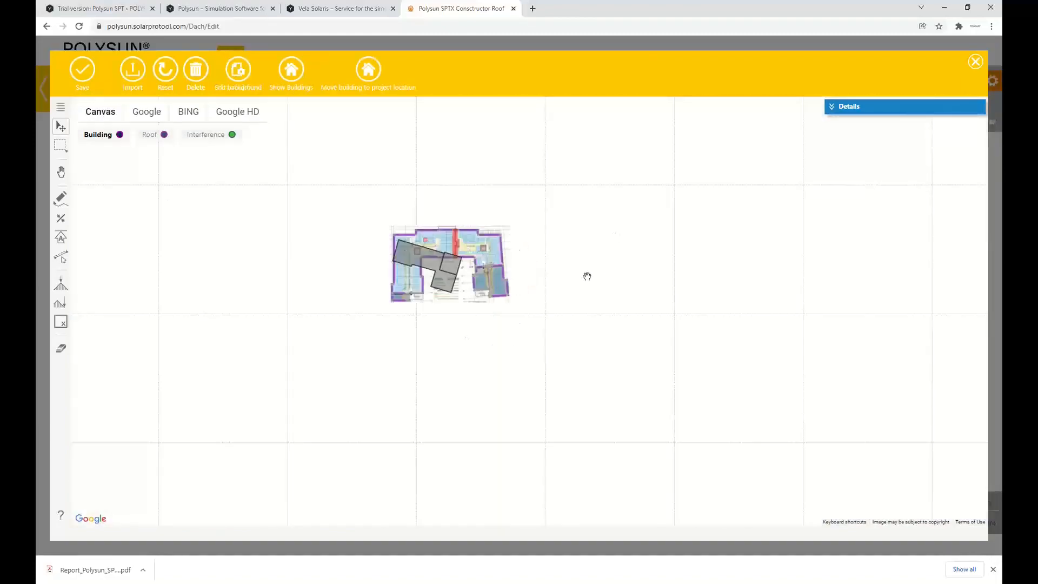
{"action": "scroll", "coordinate": [479, 263], "scroll_direction": "up", "scroll_amount": 3}
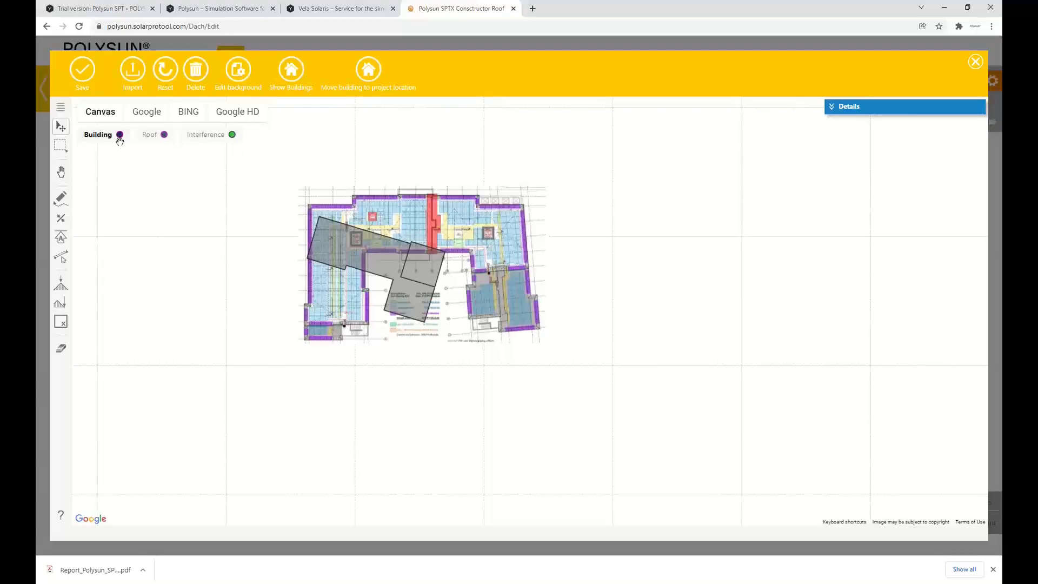
Edit the background plan over the Google imagery and move it onto the green plot, to about X -10882 and Y -52668 mm
{"action": "left_click", "coordinate": [152, 119]}
{"action": "scroll", "coordinate": [412, 198], "scroll_direction": "down", "scroll_amount": 1}
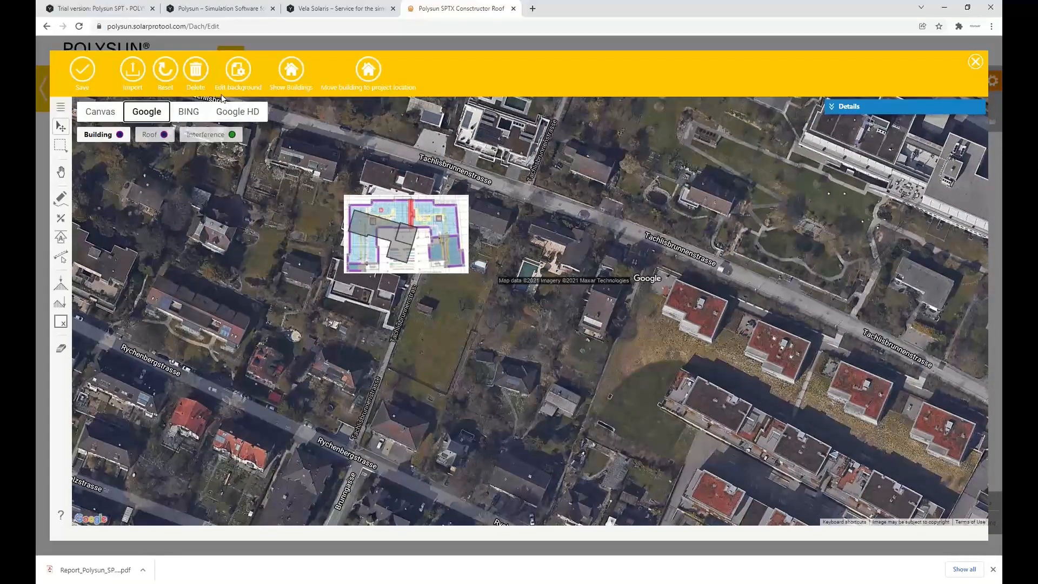
{"action": "left_click", "coordinate": [239, 73]}
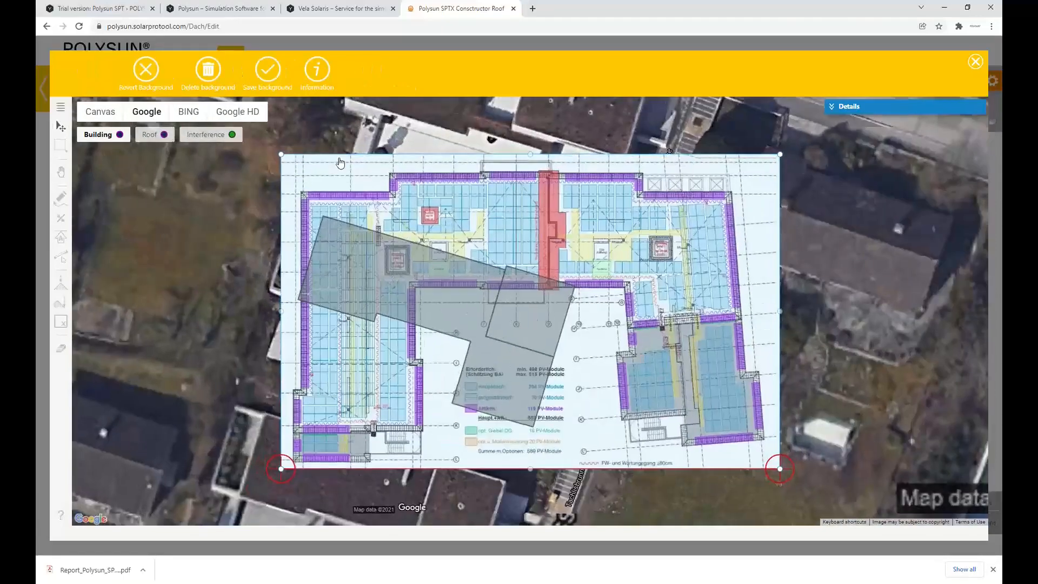
{"action": "scroll", "coordinate": [340, 162], "scroll_direction": "down", "scroll_amount": 1}
{"action": "left_click_drag", "start_coordinate": [463, 421], "coordinate": [440, 379]}
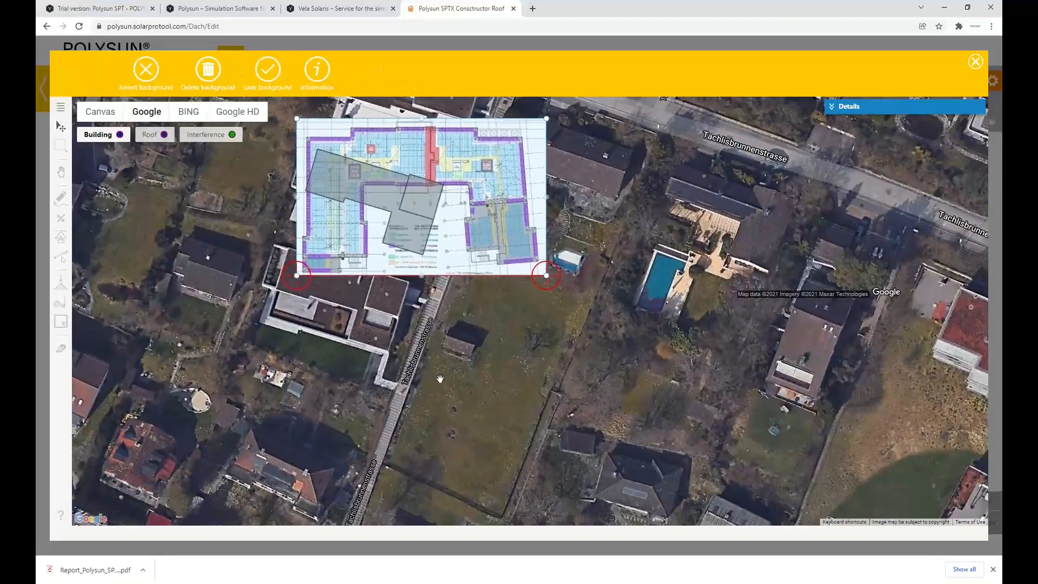
{"action": "left_click", "coordinate": [837, 109]}
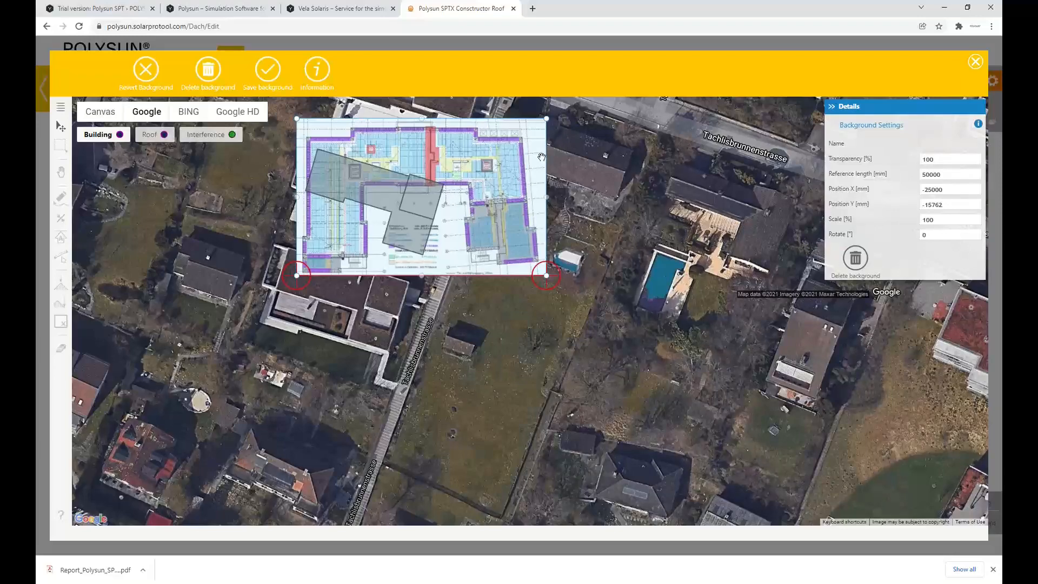
{"action": "left_click_drag", "start_coordinate": [503, 154], "coordinate": [574, 338]}
Rotate the background plan to -112°, scale it to 80 % and save the background
{"action": "double_click", "coordinate": [923, 235]}
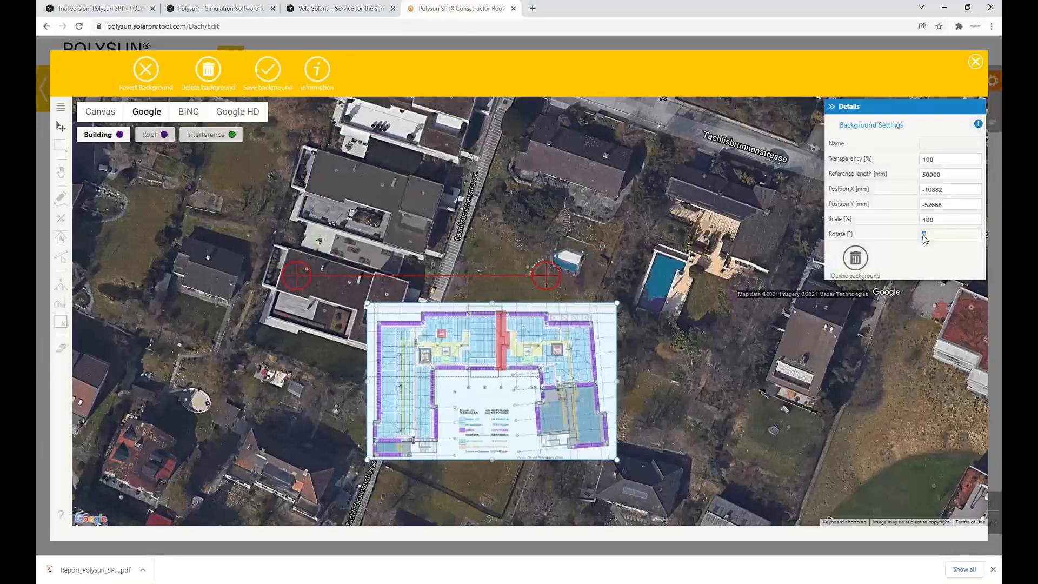
{"action": "key", "text": "Return"}
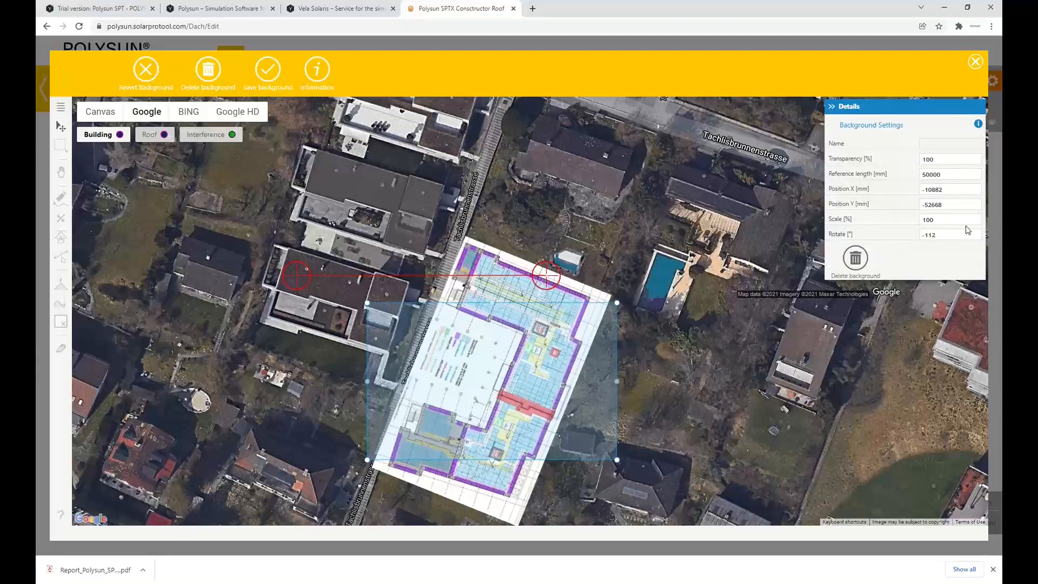
{"action": "left_click_drag", "start_coordinate": [960, 220], "coordinate": [902, 226]}
{"action": "type", "text": "80"}
{"action": "key", "text": "Return"}
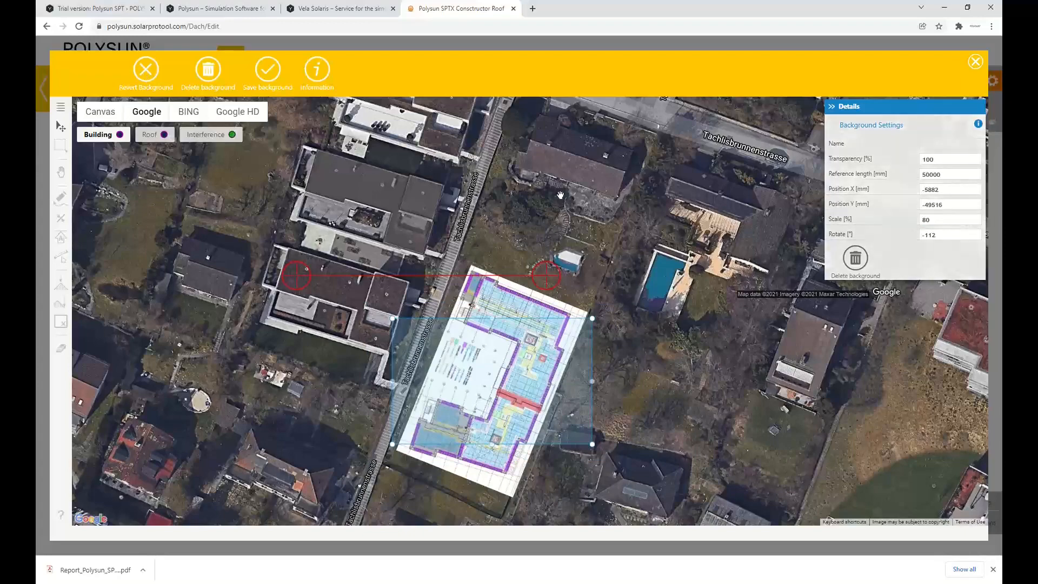
{"action": "left_click", "coordinate": [269, 70]}
Draw a construction guide line along the rotated plan's upper outline edge
{"action": "left_click_drag", "start_coordinate": [591, 403], "coordinate": [585, 368]}
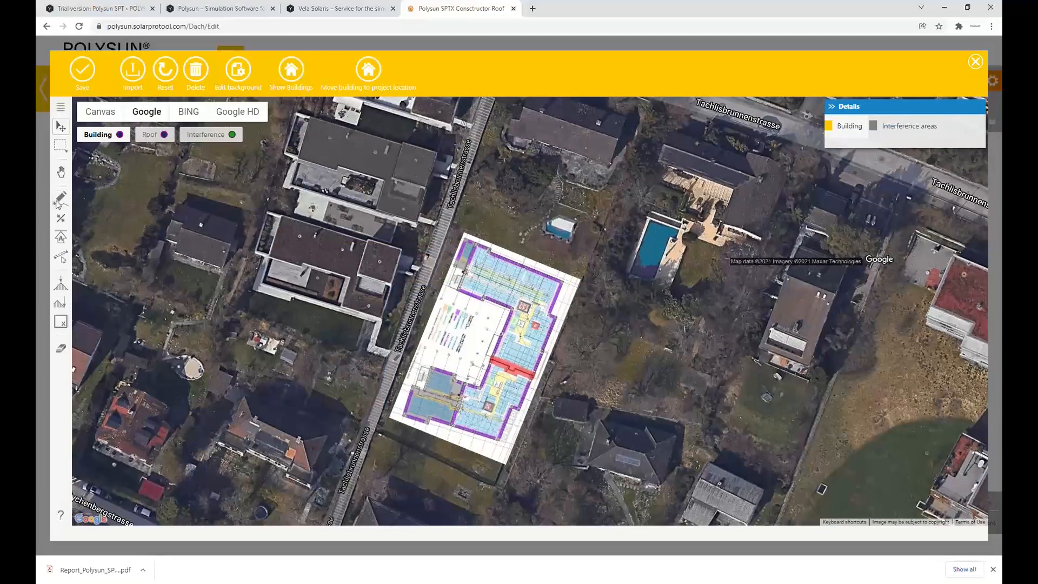
{"action": "left_click", "coordinate": [61, 218]}
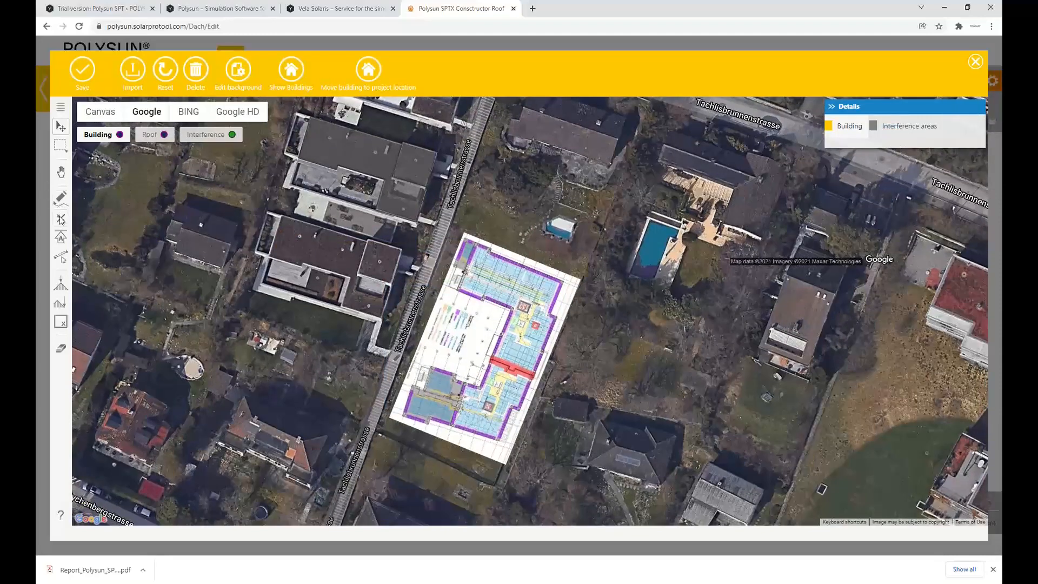
{"action": "left_click", "coordinate": [560, 283]}
Draw a rectangular building over the plan, about 21657 by 35720 mm, aligned with the guide line
{"action": "left_click", "coordinate": [61, 199]}
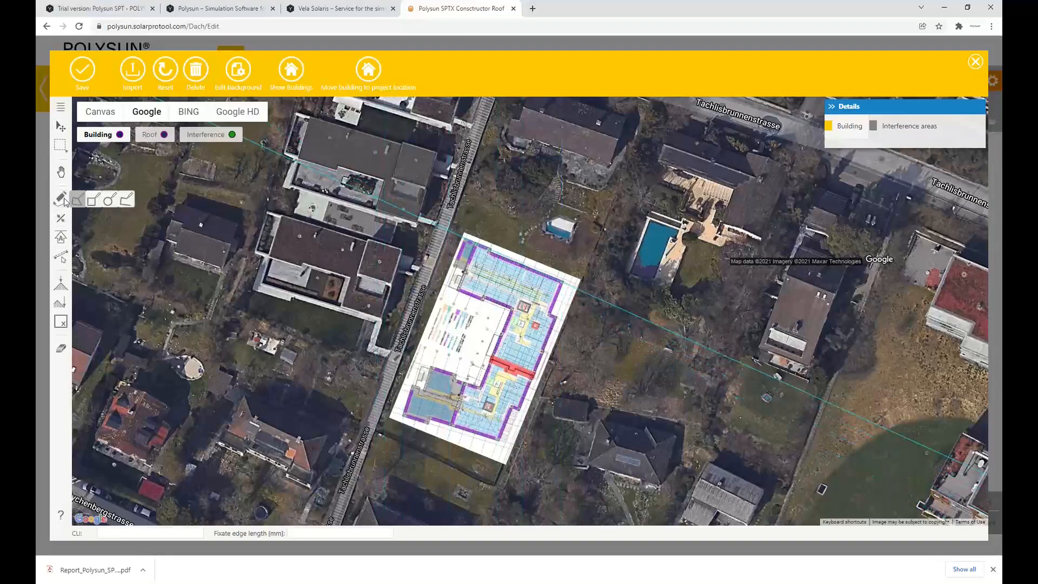
{"action": "left_click", "coordinate": [94, 199]}
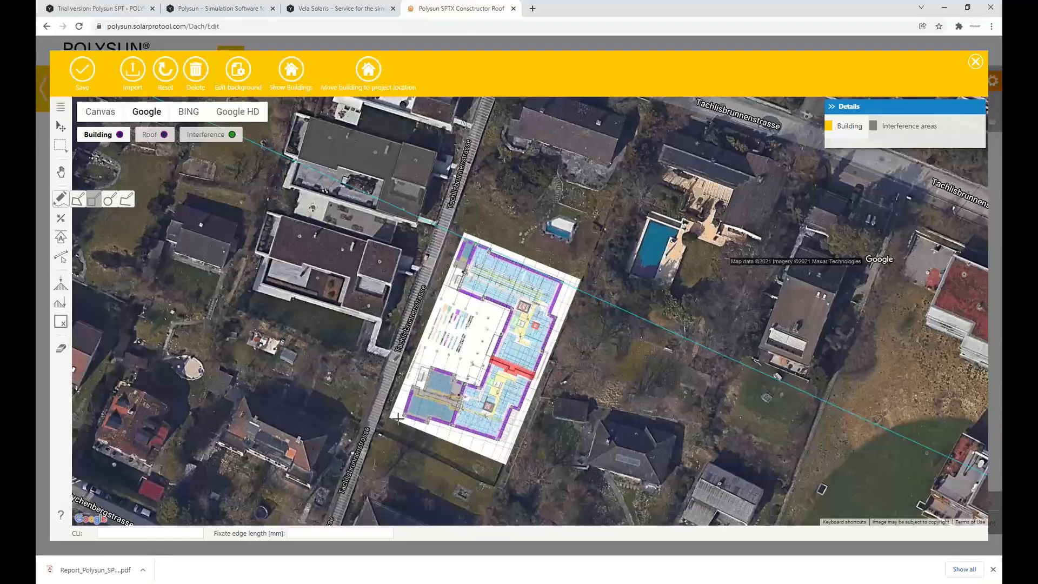
{"action": "left_click", "coordinate": [465, 237]}
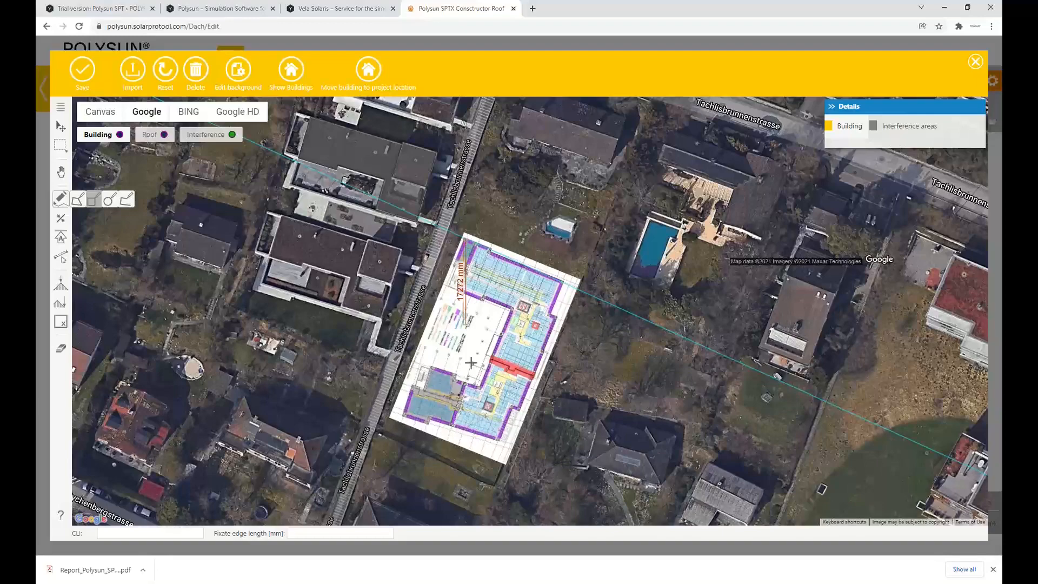
{"action": "left_click", "coordinate": [491, 445]}
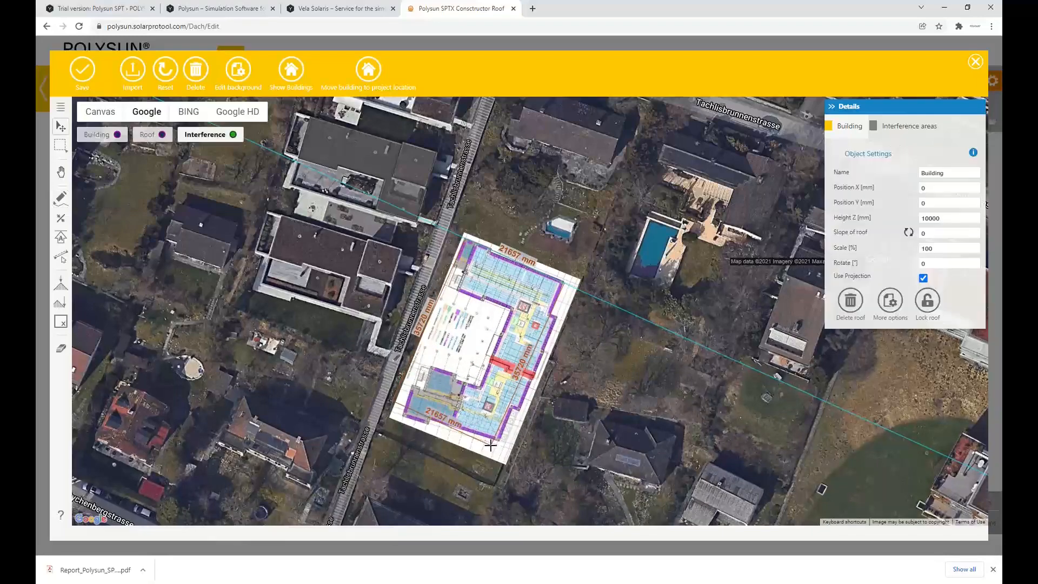
Set the new building's scale to 108 %
{"action": "scroll", "coordinate": [589, 256], "scroll_direction": "up", "scroll_amount": 1}
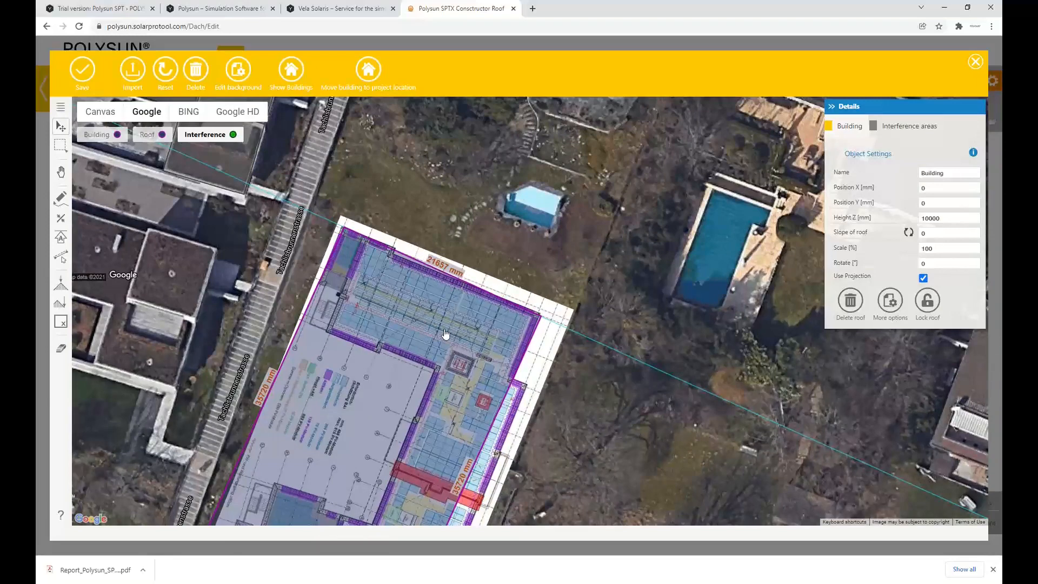
{"action": "scroll", "coordinate": [434, 315], "scroll_direction": "down", "scroll_amount": 2}
{"action": "scroll", "coordinate": [433, 316], "scroll_direction": "down", "scroll_amount": 4}
{"action": "scroll", "coordinate": [470, 296], "scroll_direction": "up", "scroll_amount": 3}
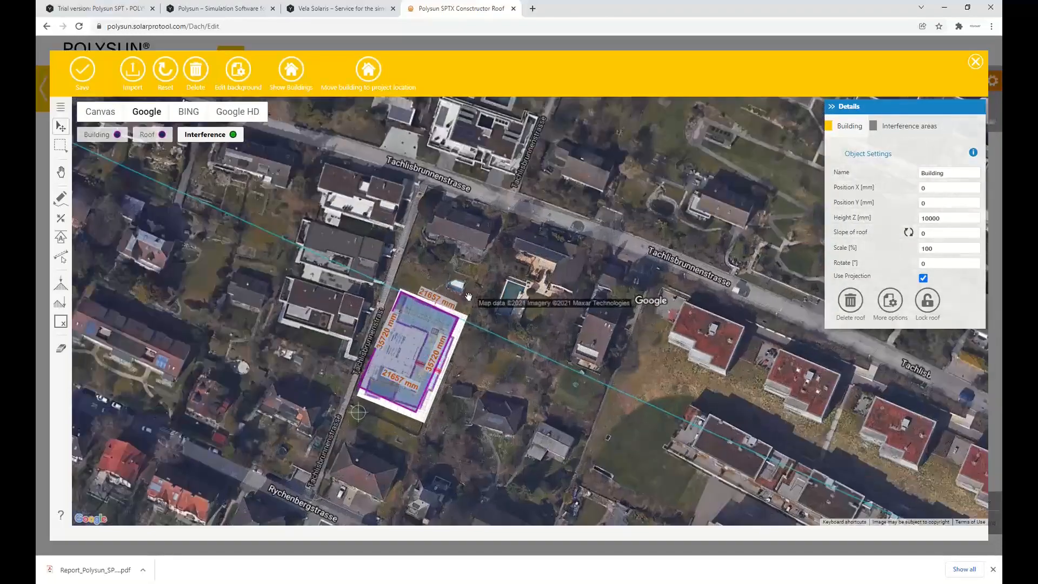
{"action": "left_click", "coordinate": [942, 249]}
{"action": "double_click", "coordinate": [942, 250]}
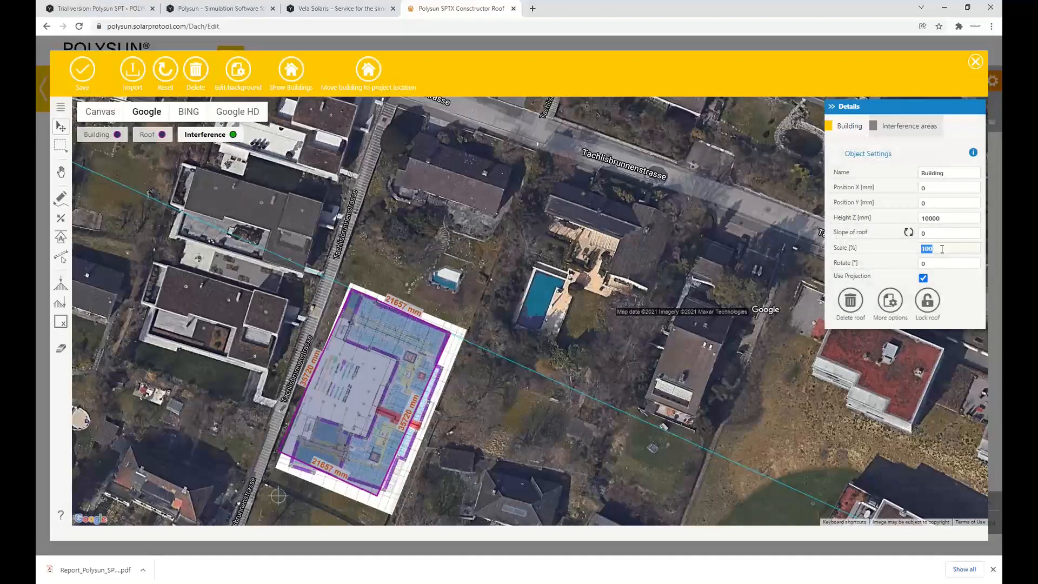
{"action": "type", "text": "11"}
{"action": "key", "text": "Return"}
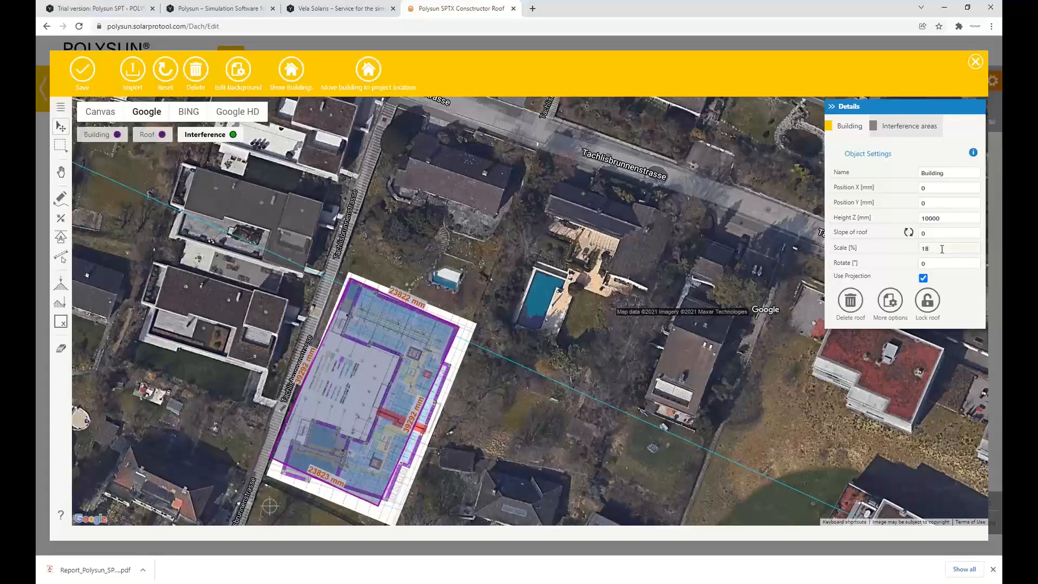
{"action": "key", "text": "Return"}
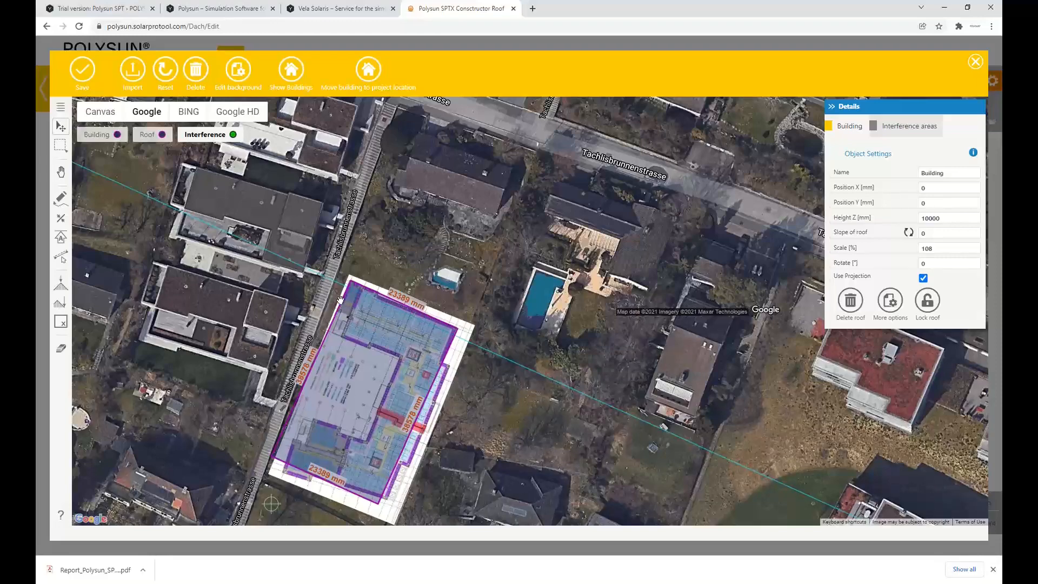
Save the building drawing and reopen it over the satellite imagery
{"action": "scroll", "coordinate": [310, 366], "scroll_direction": "down", "scroll_amount": 2}
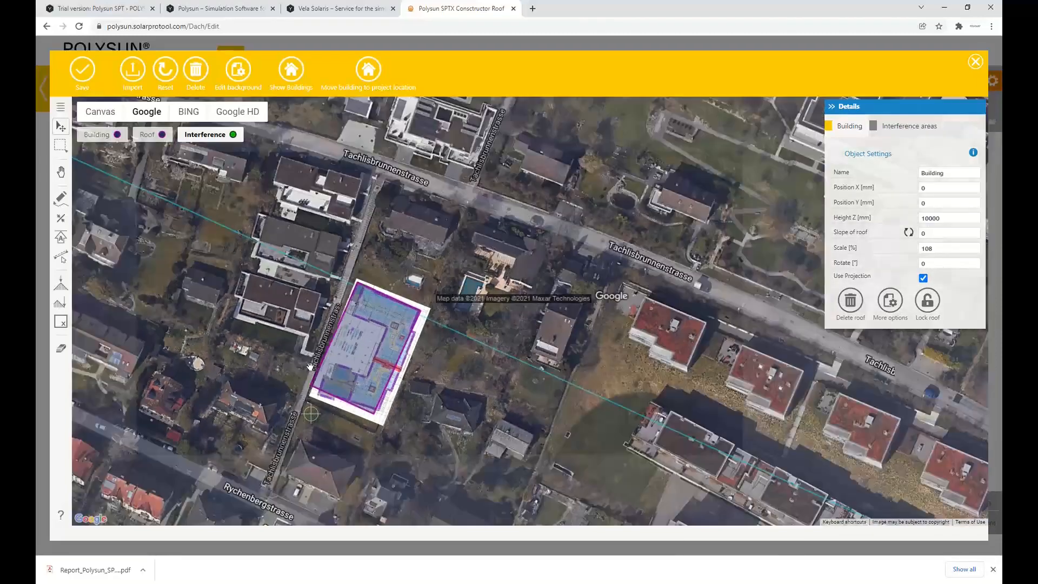
{"action": "scroll", "coordinate": [310, 366], "scroll_direction": "down", "scroll_amount": 2}
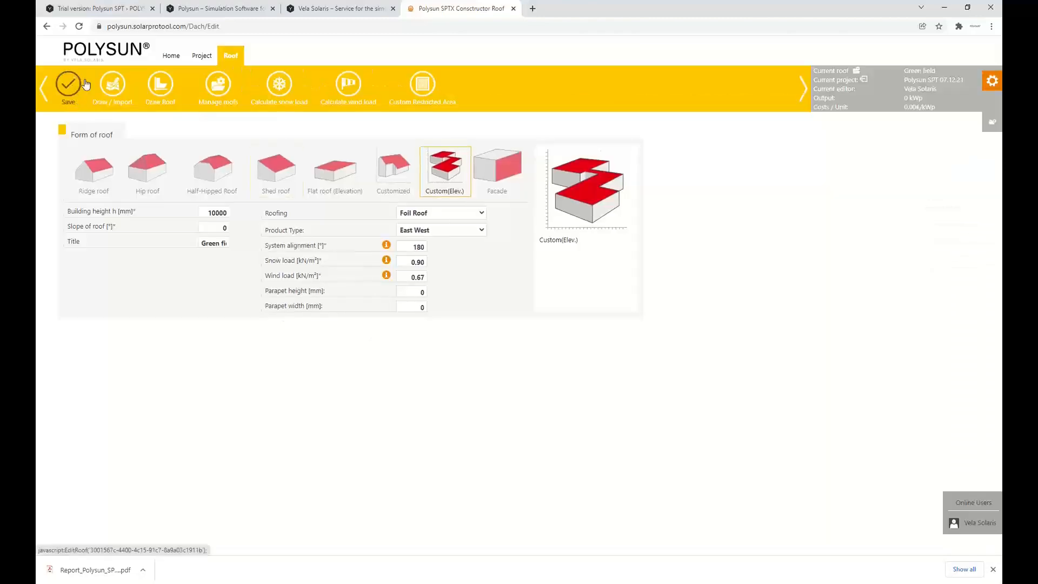
{"action": "left_click", "coordinate": [113, 86]}
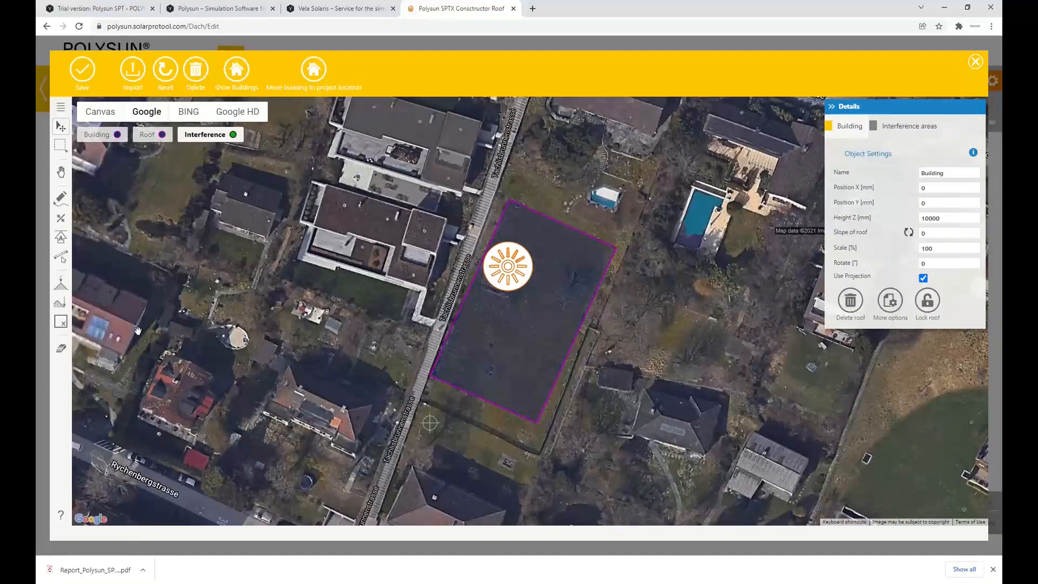
Set the roof alignment along the building's lower short edge, save the drawing and the Green field roof, and continue to module selection
{"action": "left_click", "coordinate": [60, 239]}
{"action": "left_click", "coordinate": [471, 397]}
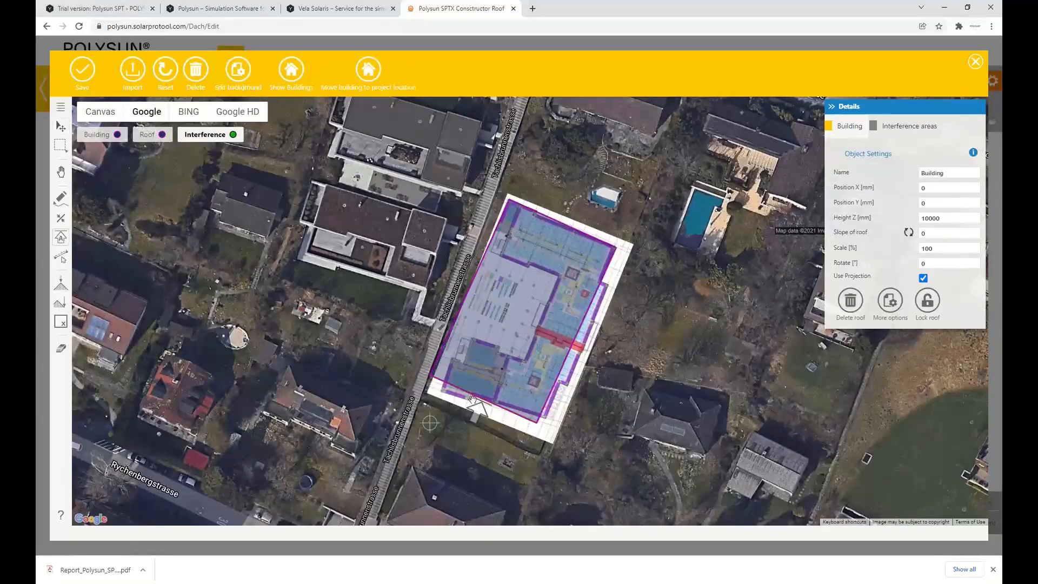
{"action": "left_click", "coordinate": [83, 70]}
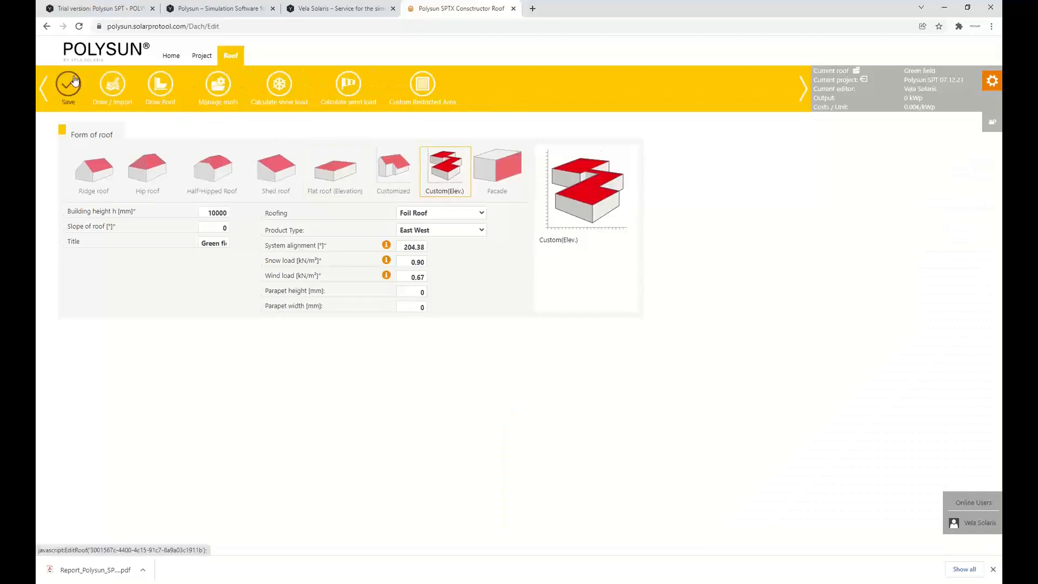
{"action": "left_click", "coordinate": [73, 82]}
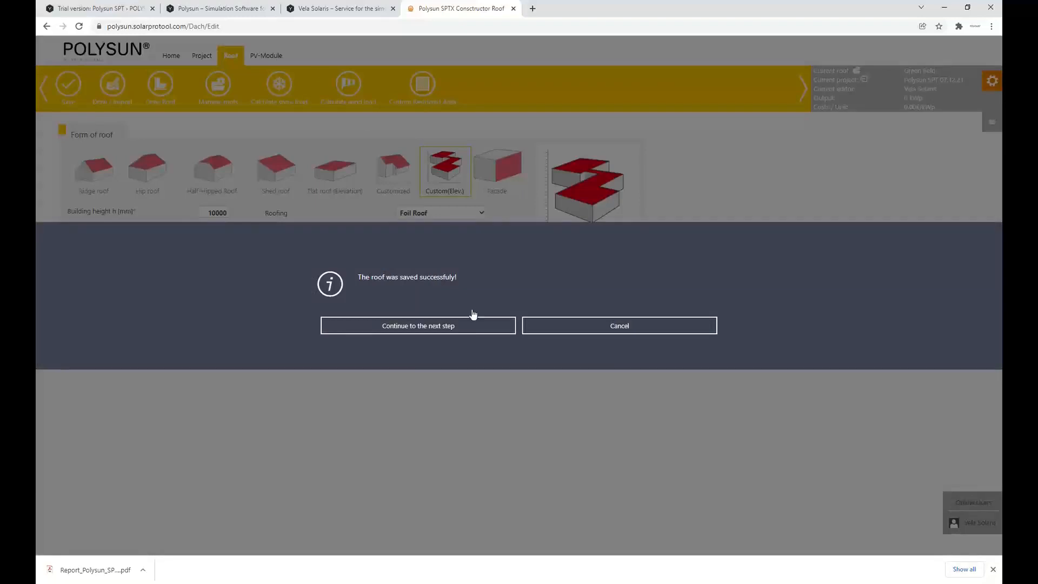
{"action": "left_click", "coordinate": [469, 324]}
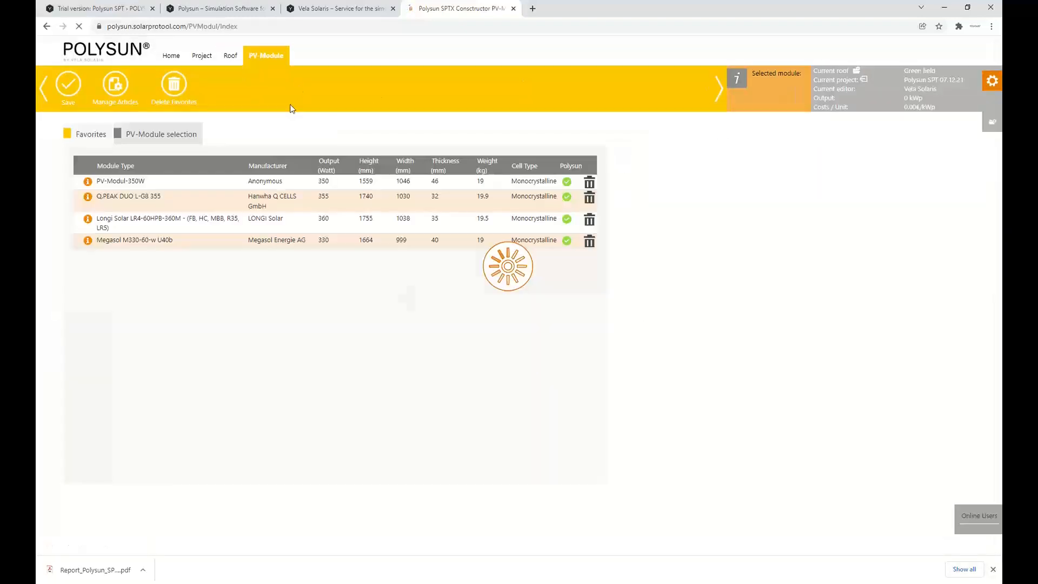
Assign the PV-Modul-350W module to the Green field roof, save it, and continue to the racking design
{"action": "left_click", "coordinate": [145, 182]}
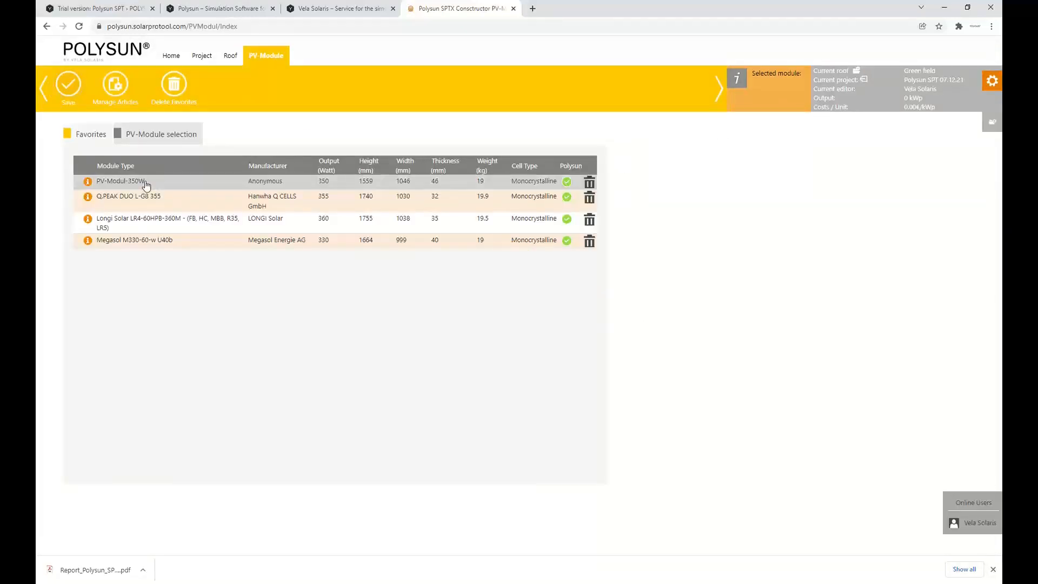
{"action": "left_click", "coordinate": [74, 89]}
{"action": "left_click", "coordinate": [428, 326]}
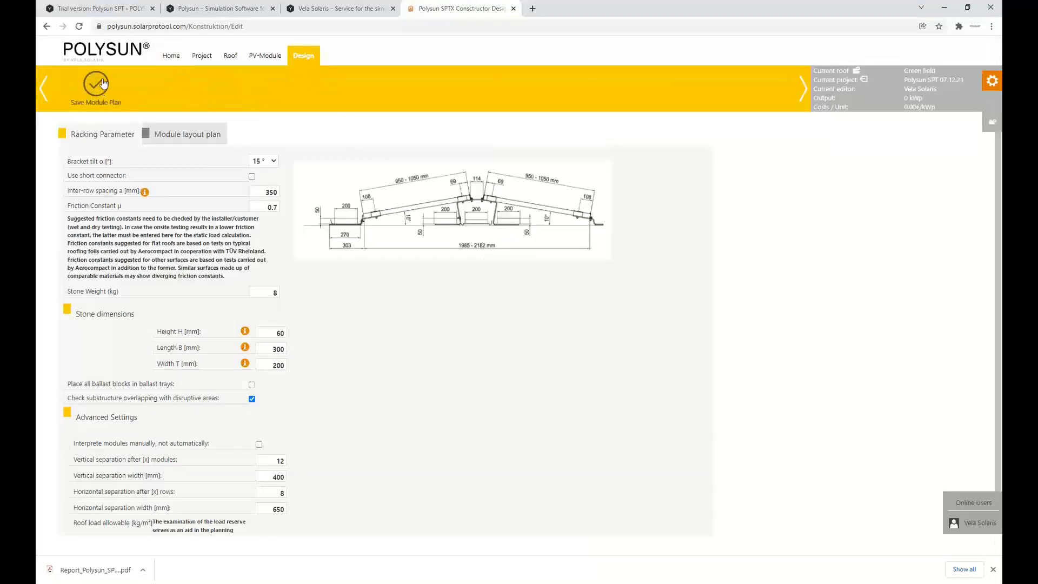
Save the racking design with its current parameters and shift the whole module array further down the Green field roof
{"action": "left_click", "coordinate": [97, 87]}
{"action": "left_click", "coordinate": [498, 305]}
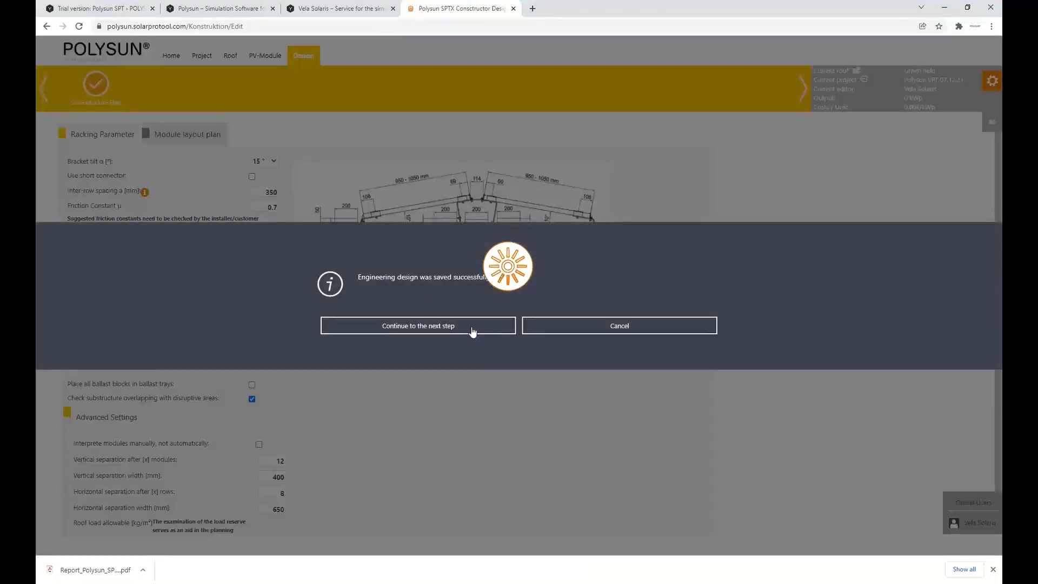
{"action": "left_click", "coordinate": [475, 324]}
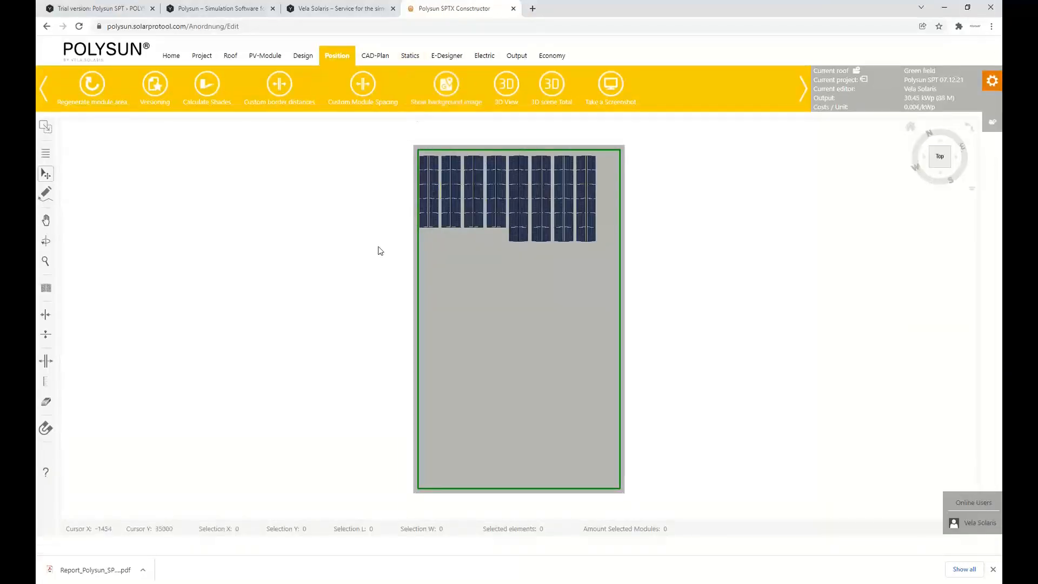
{"action": "left_click_drag", "start_coordinate": [386, 263], "coordinate": [596, 235]}
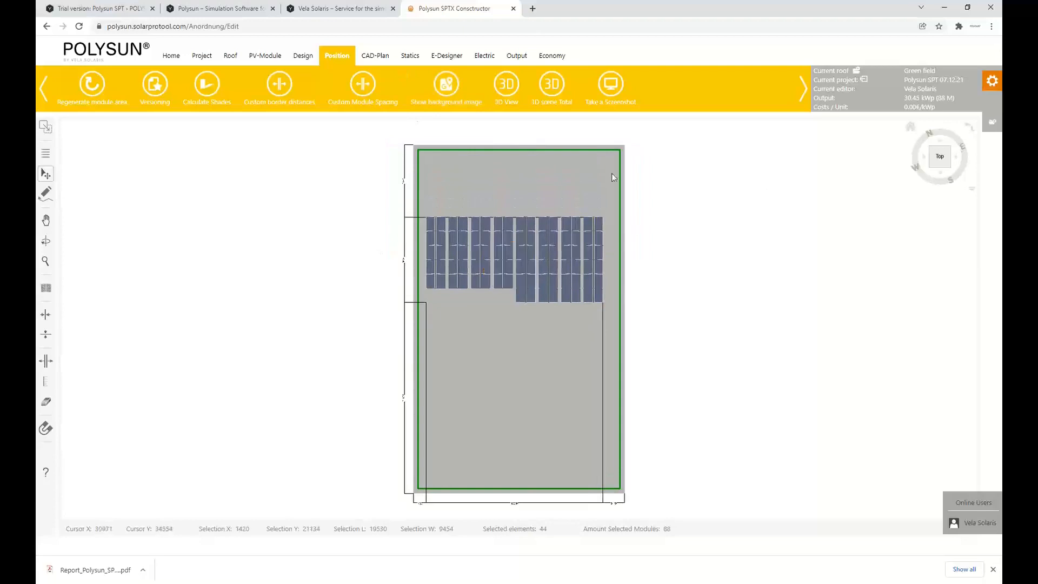
Add the Tower roof to the planning including heat pump in the E-Designer
{"action": "left_click", "coordinate": [443, 60]}
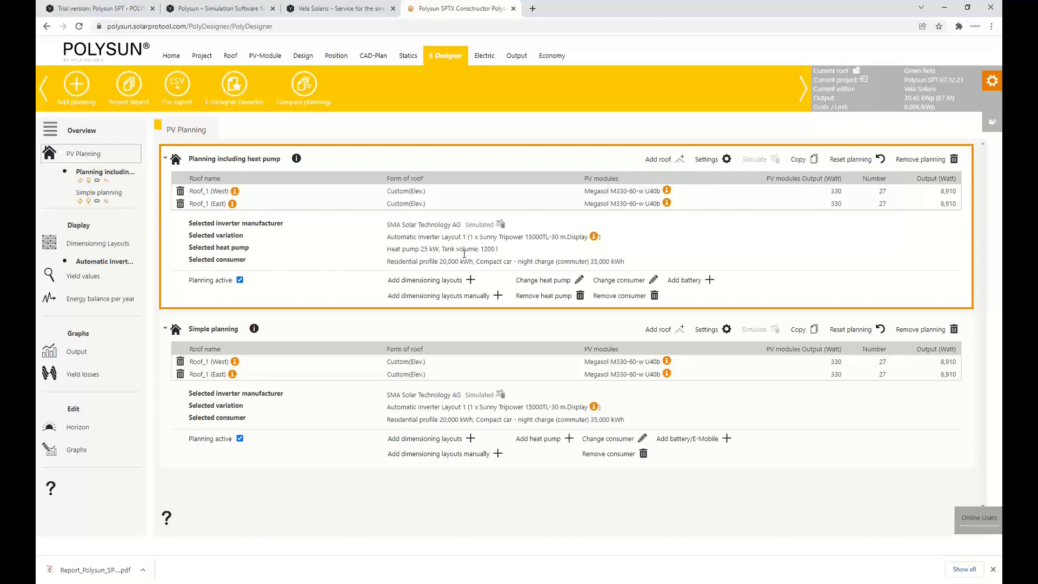
{"action": "left_click", "coordinate": [657, 163]}
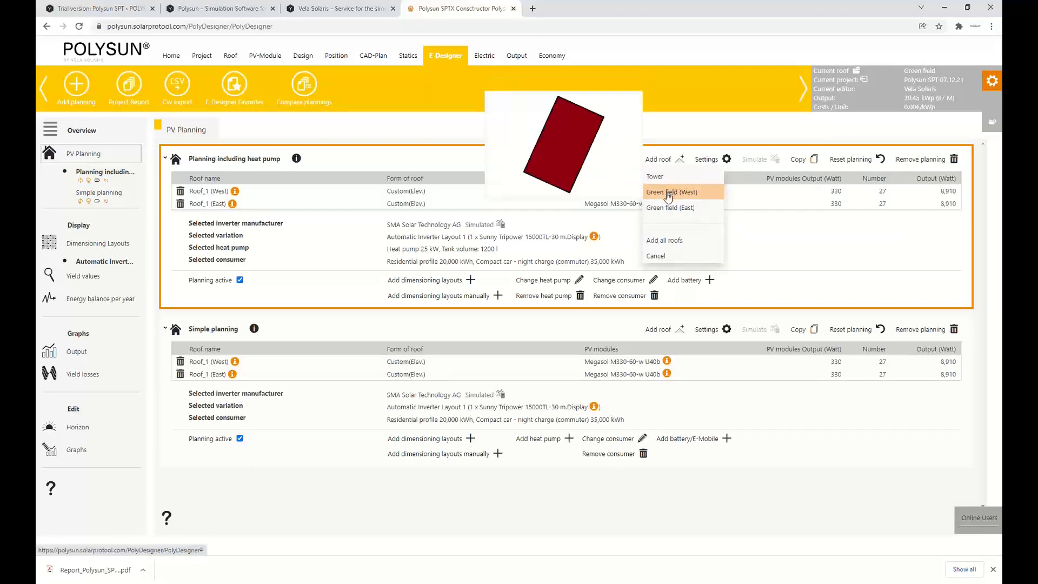
{"action": "left_click", "coordinate": [669, 182]}
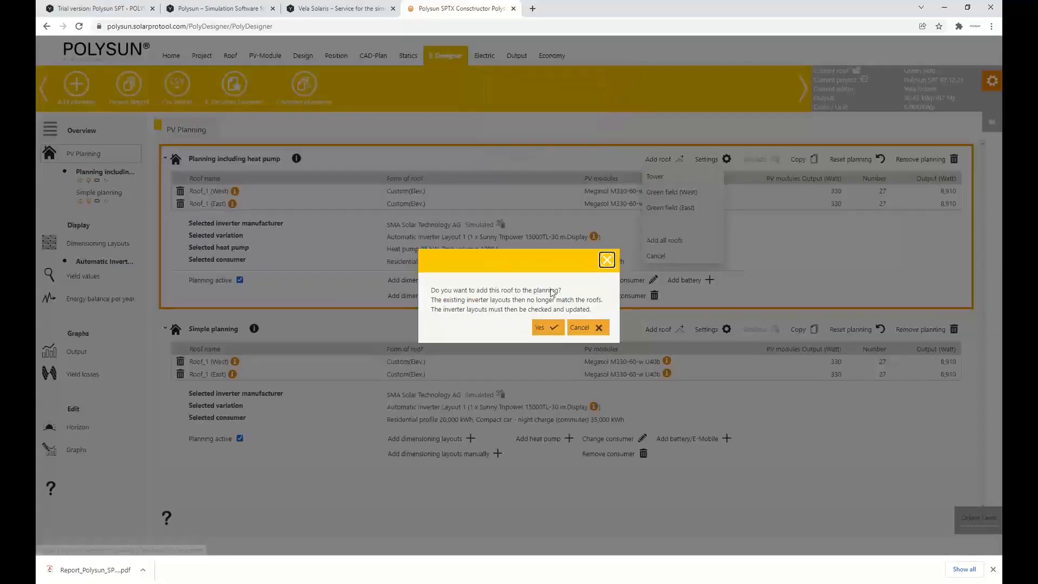
{"action": "left_click", "coordinate": [546, 327]}
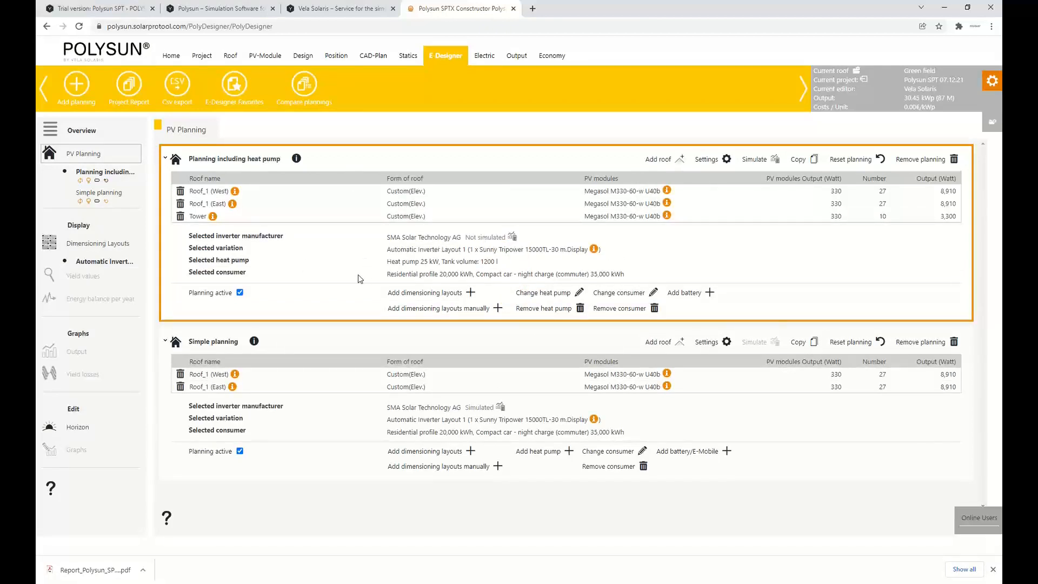
Reset the planning including heat pump and apply newly calculated inverter variations from SMA Solar Technology AG
{"action": "left_click", "coordinate": [850, 160]}
{"action": "left_click", "coordinate": [546, 319]}
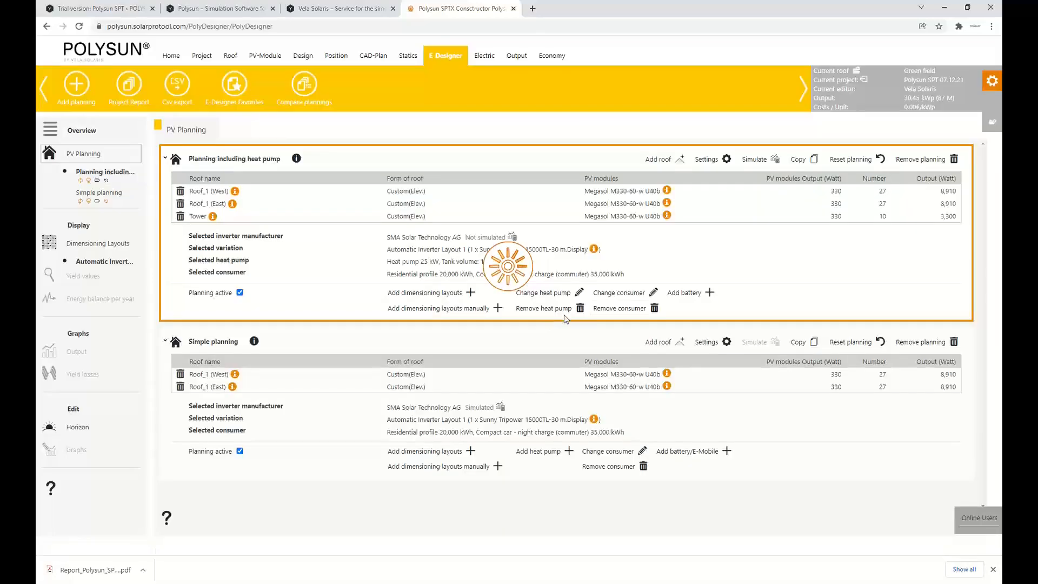
{"action": "left_click", "coordinate": [434, 294]}
{"action": "scroll", "coordinate": [463, 293], "scroll_direction": "down", "scroll_amount": 3}
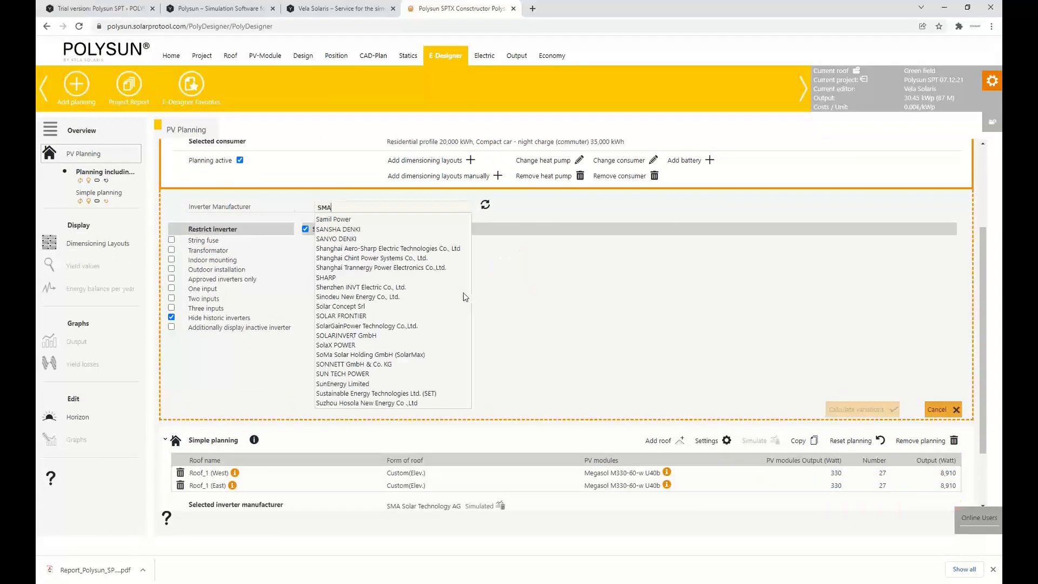
{"action": "type", "text": "SMA"}
{"action": "left_click", "coordinate": [429, 219]}
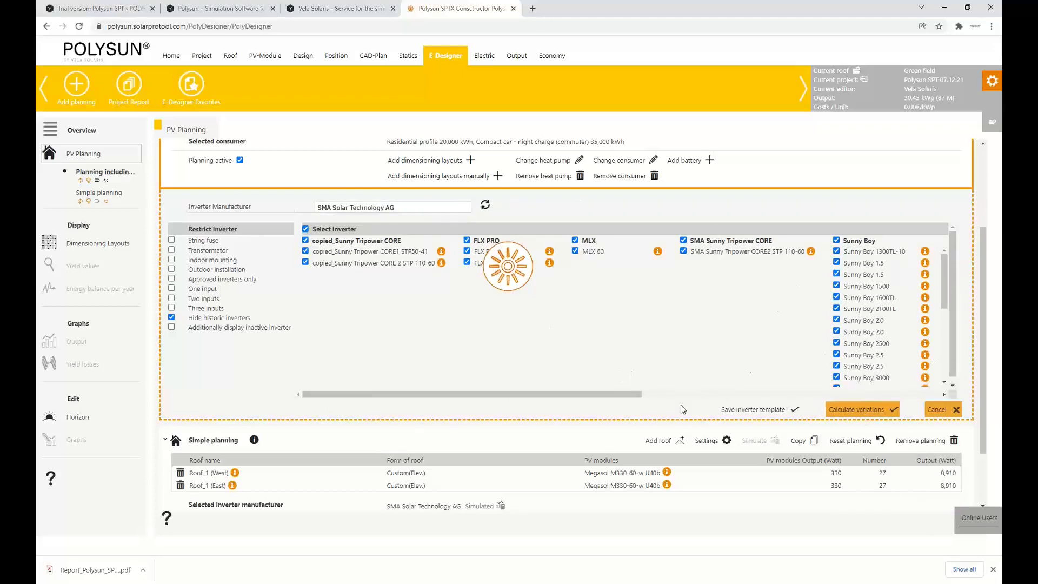
{"action": "scroll", "coordinate": [621, 365], "scroll_direction": "up", "scroll_amount": 2}
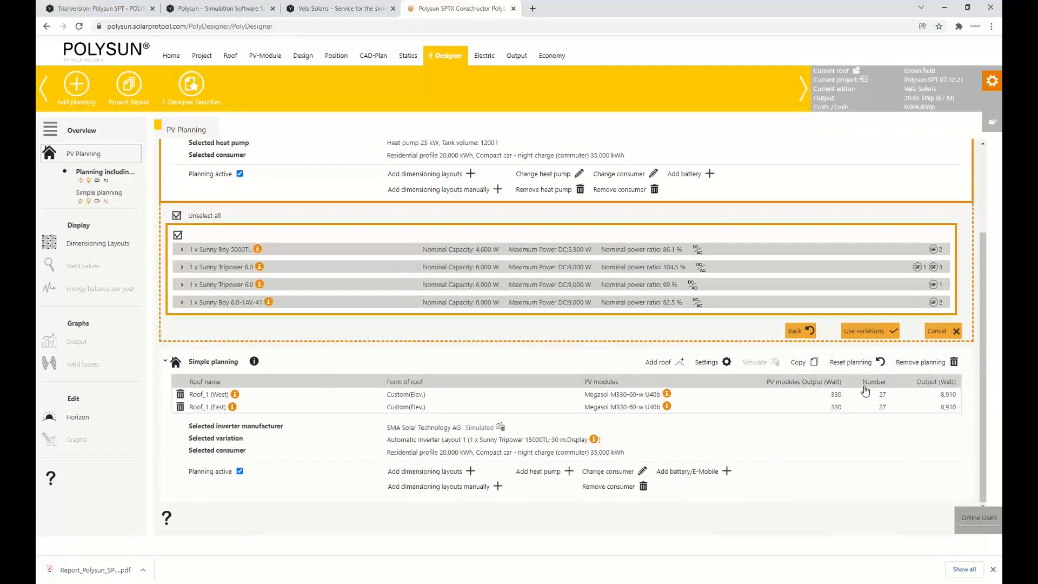
{"action": "left_click", "coordinate": [869, 332]}
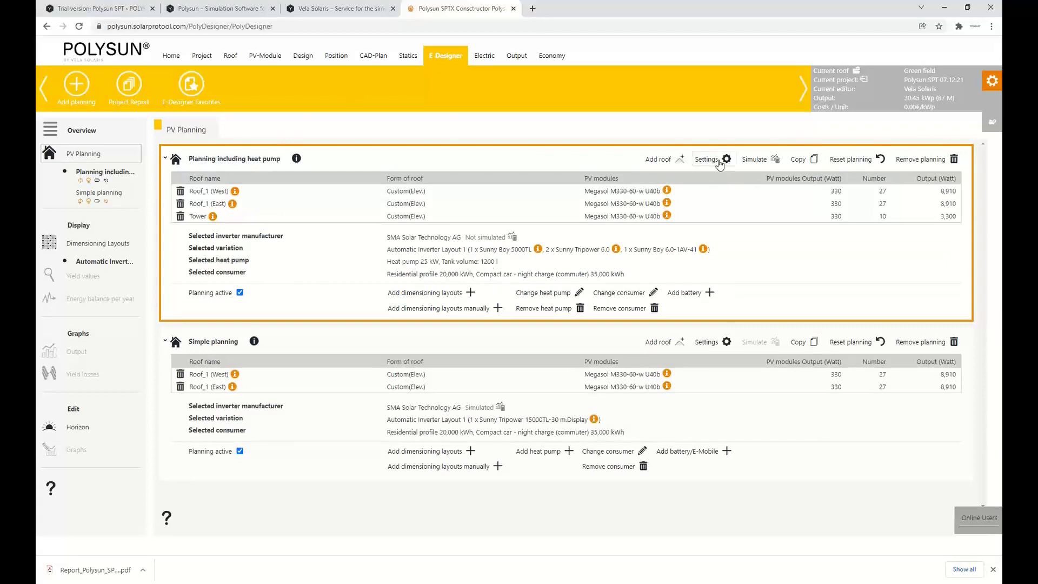
Review and save the settings of the planning including heat pump, and simulate it
{"action": "left_click", "coordinate": [722, 159]}
{"action": "scroll", "coordinate": [394, 229], "scroll_direction": "up", "scroll_amount": 3}
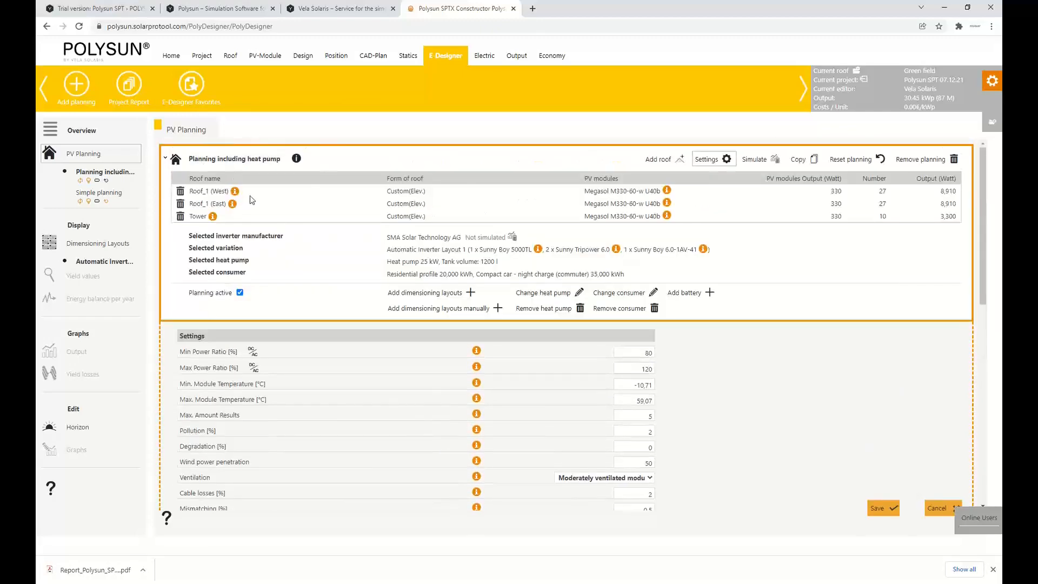
{"action": "scroll", "coordinate": [321, 281], "scroll_direction": "down", "scroll_amount": 5}
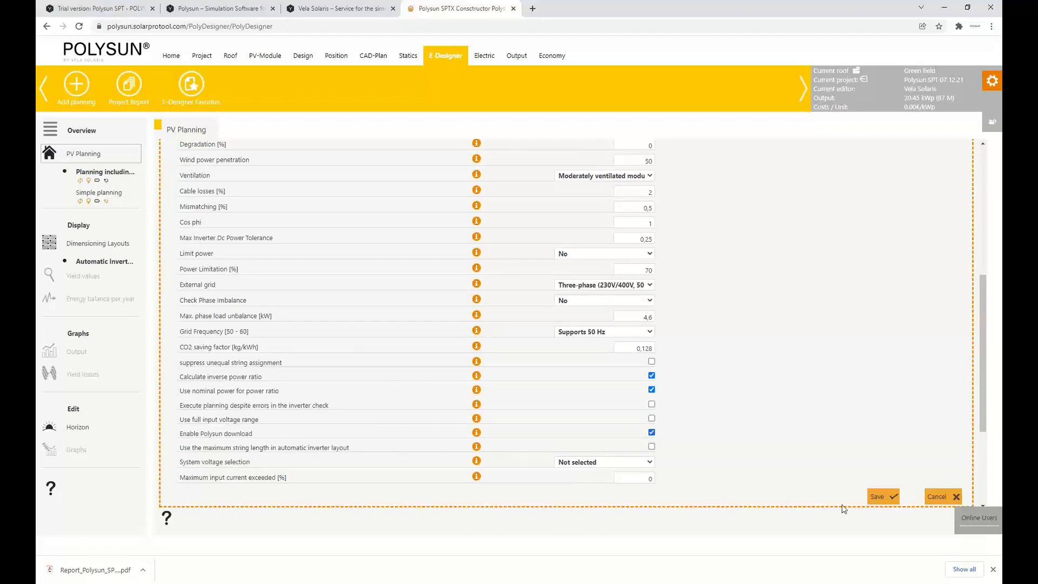
{"action": "left_click", "coordinate": [881, 497]}
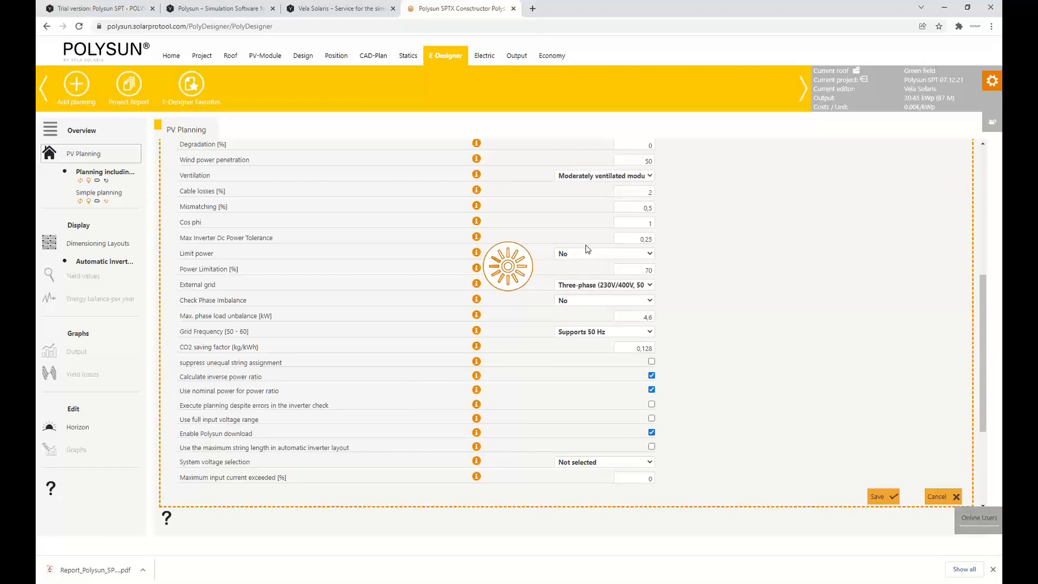
{"action": "left_click", "coordinate": [755, 159]}
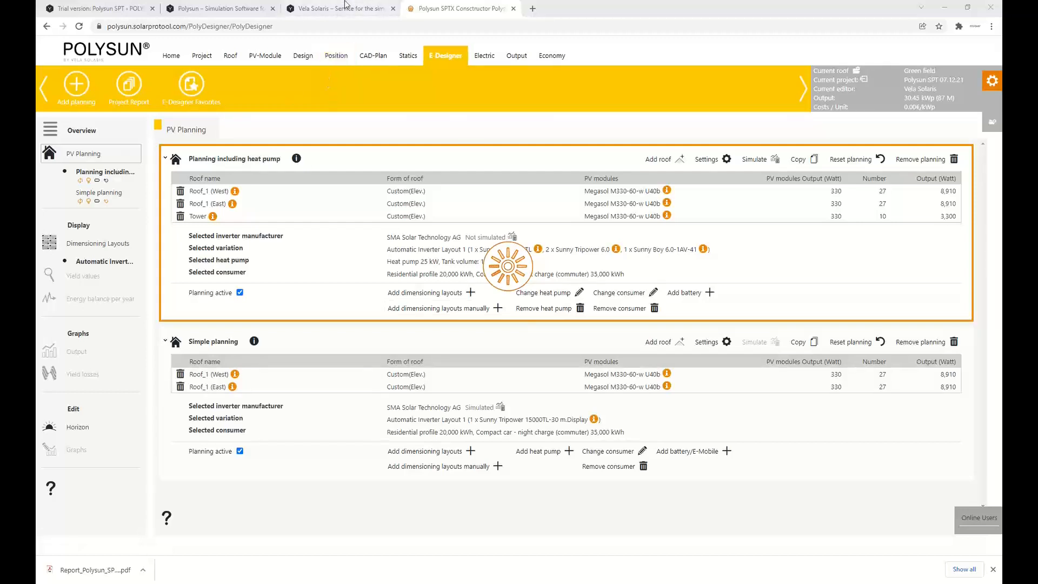
Switch to the Polysun SPT trial version product page and view it from the start
{"action": "left_click", "coordinate": [130, 6]}
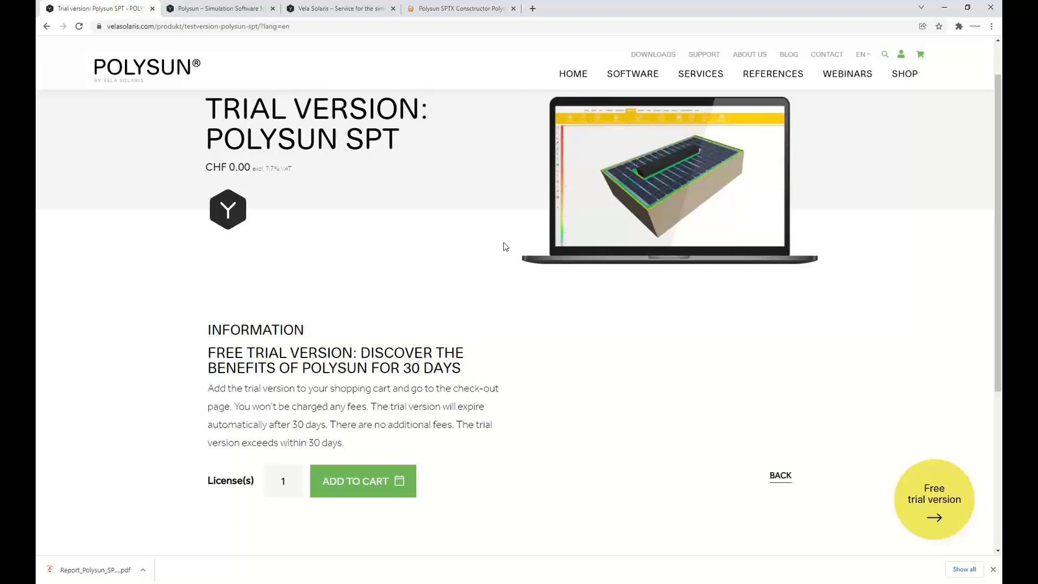
{"action": "scroll", "coordinate": [503, 264], "scroll_direction": "up", "scroll_amount": 1}
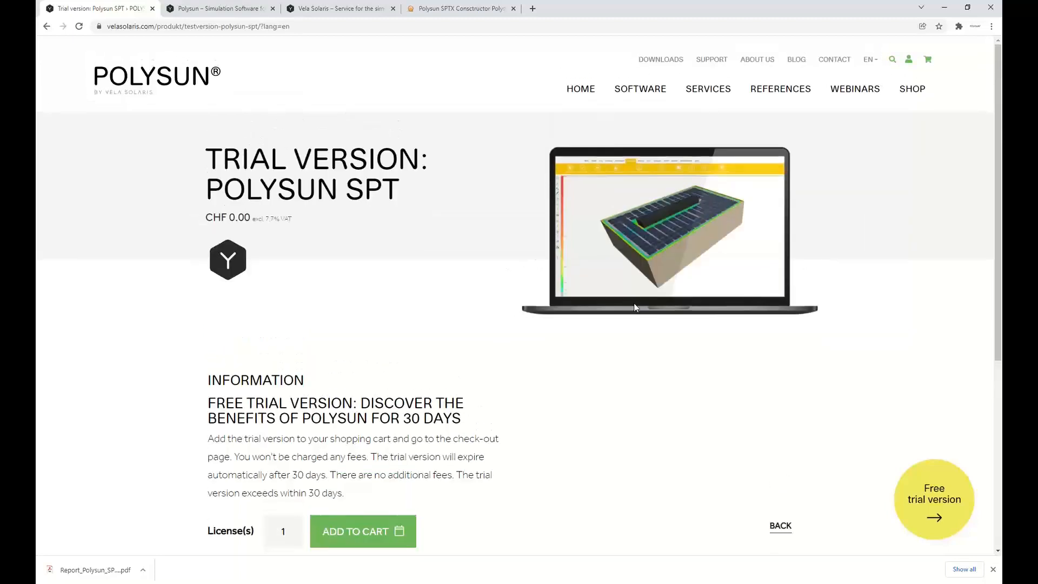